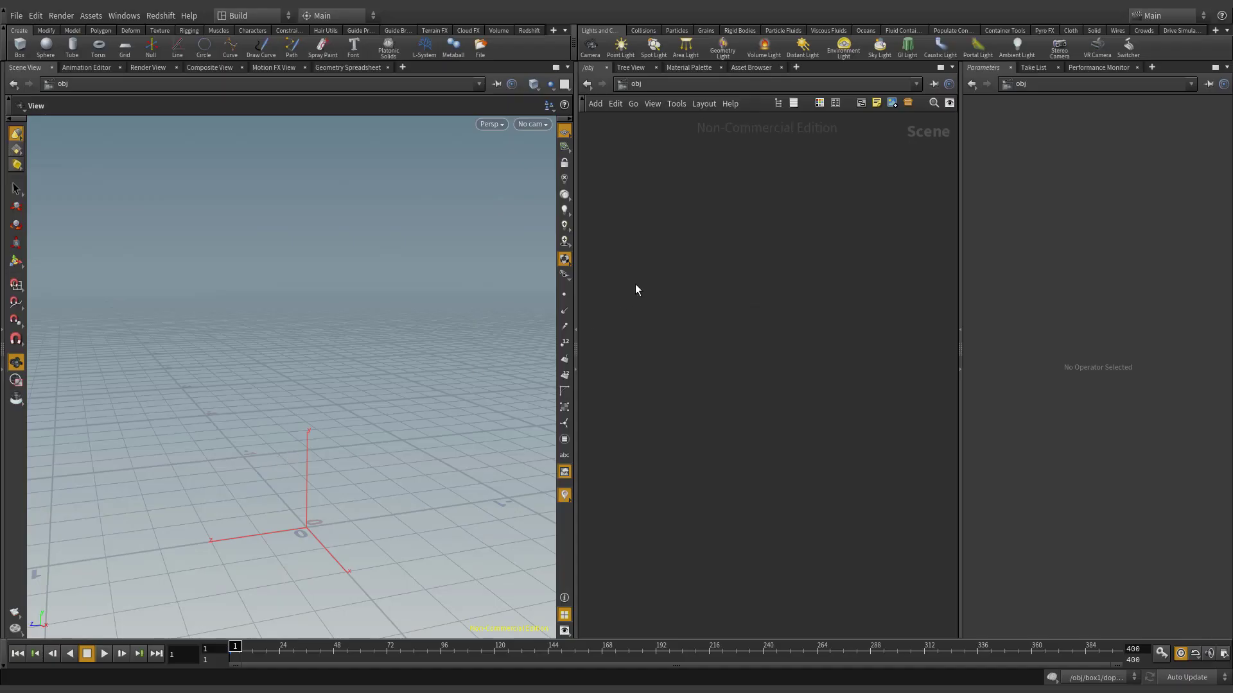
- Create a Geometry object, go inside it and delete its default file node
{"action": "key", "text": "Tab"}
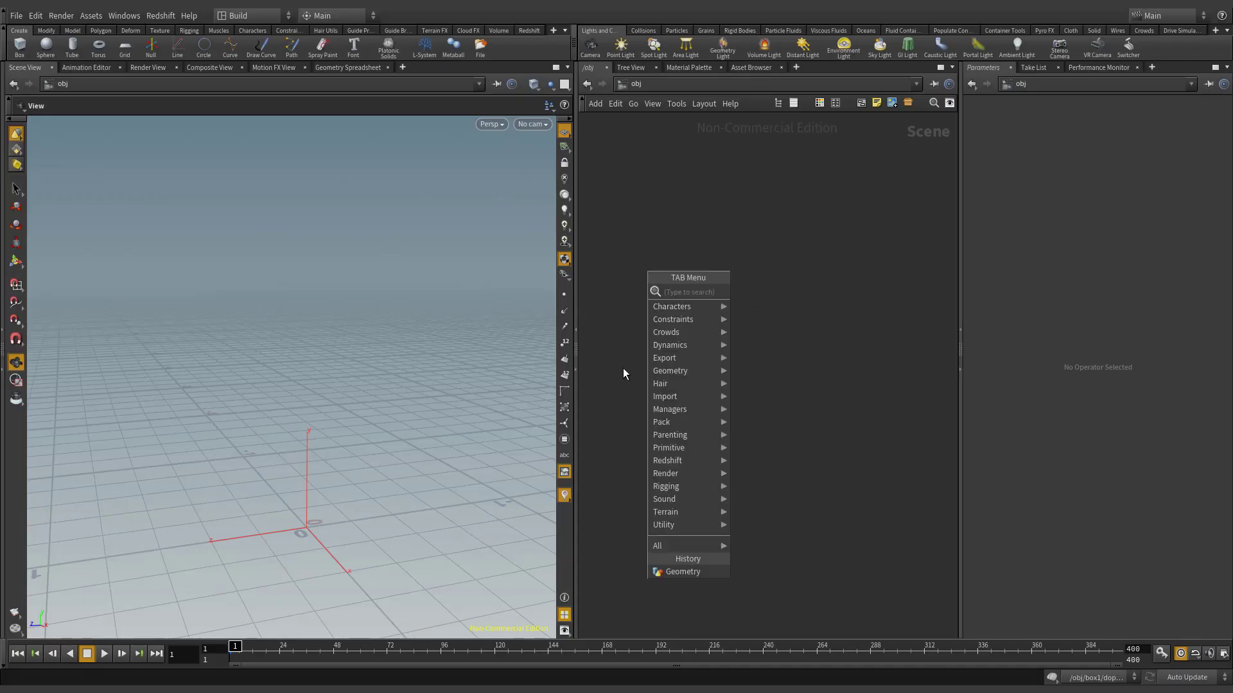
{"action": "mouse_move", "coordinate": [664, 375]}
{"action": "left_click", "coordinate": [779, 398]}
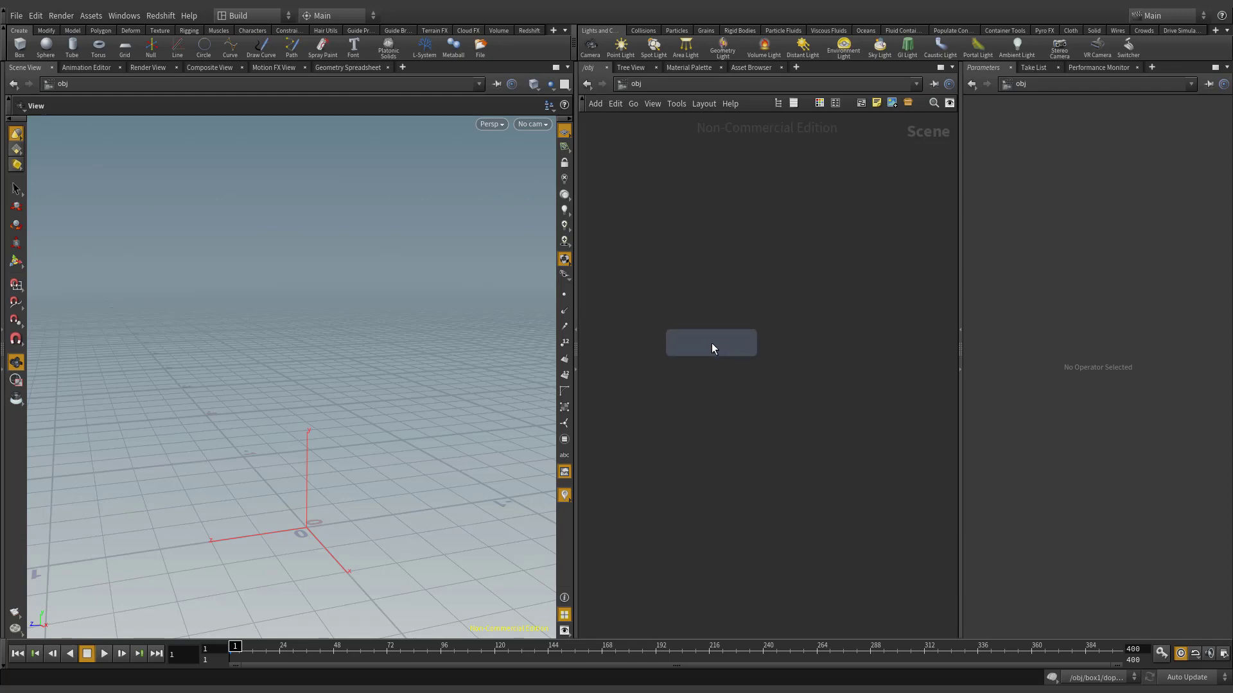
{"action": "left_click", "coordinate": [711, 342]}
{"action": "double_click", "coordinate": [712, 346]}
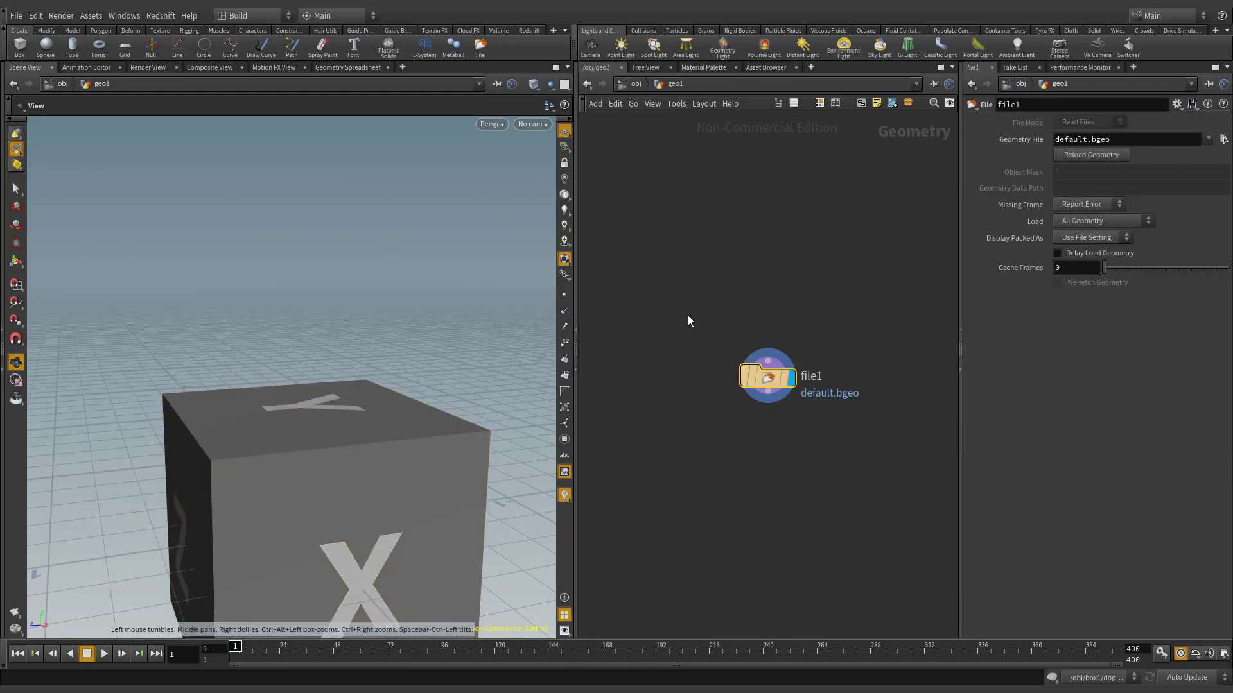
{"action": "key", "text": "Delete"}
- Add a Box node to the geometry network and frame the box in the viewport
{"action": "key", "text": "Tab"}
{"action": "mouse_move", "coordinate": [699, 500]}
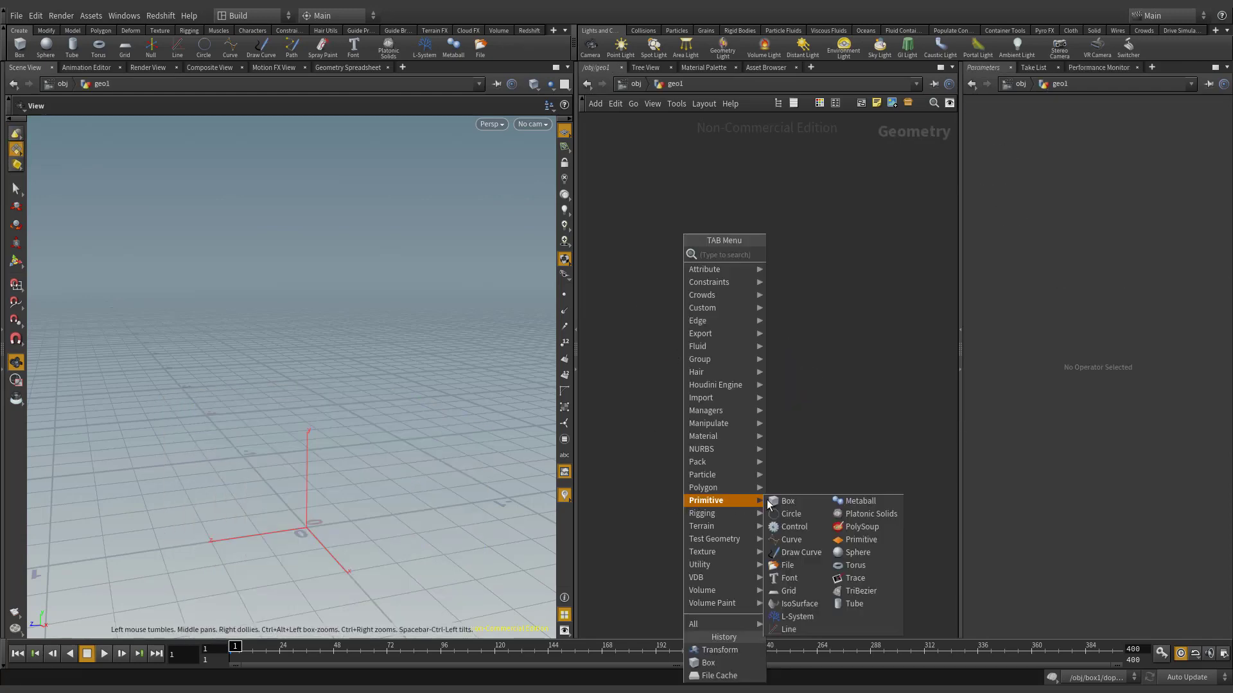
{"action": "left_click", "coordinate": [791, 503]}
{"action": "left_click", "coordinate": [701, 340]}
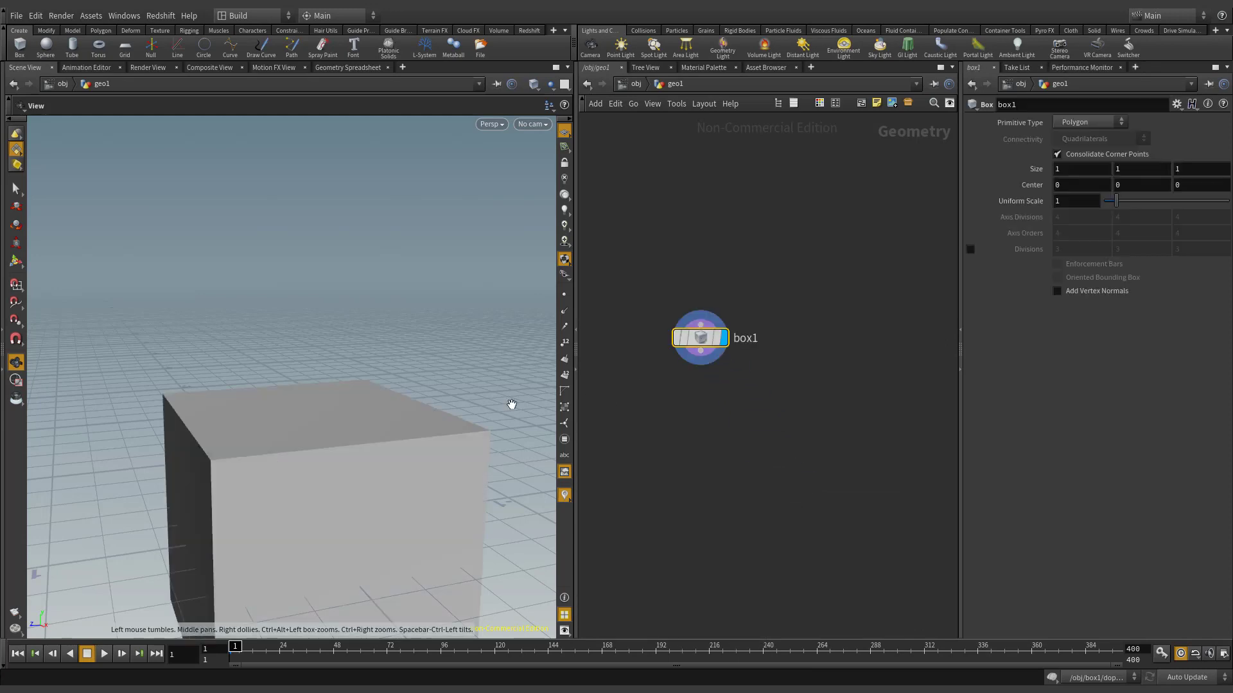
{"action": "key", "text": "h"}
- Add a Transform node below the box, connect it to the box output and display it
{"action": "key", "text": "Tab"}
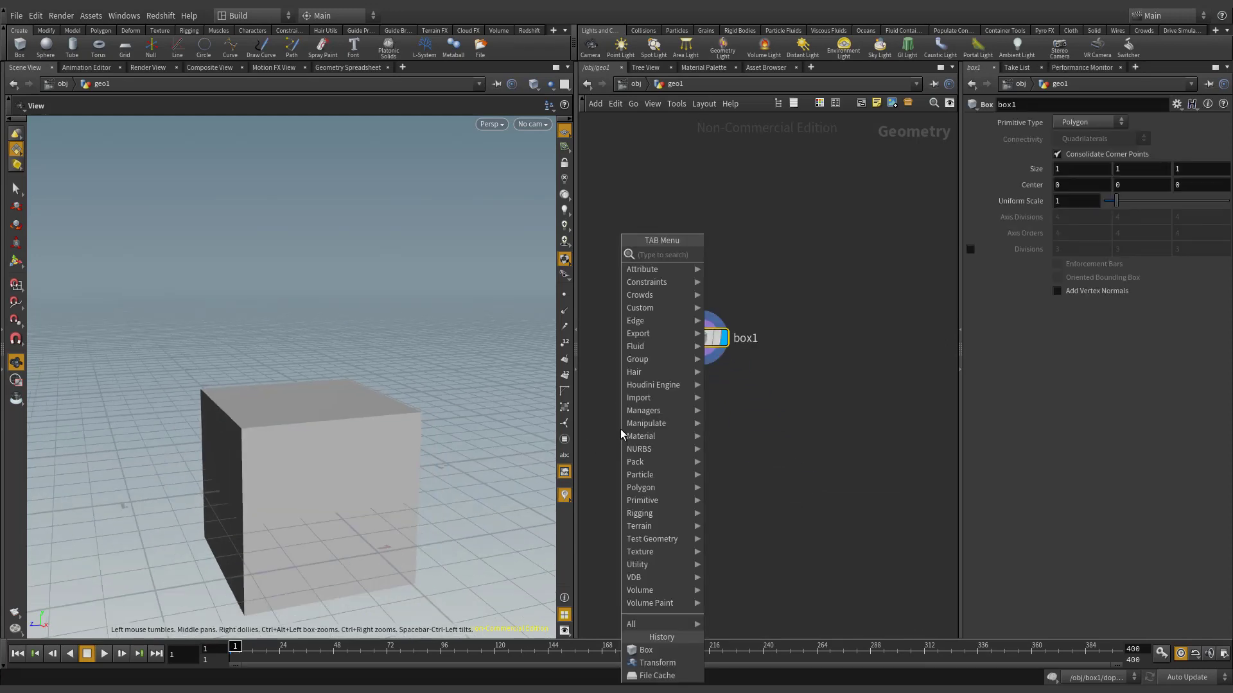
{"action": "mouse_move", "coordinate": [649, 423]}
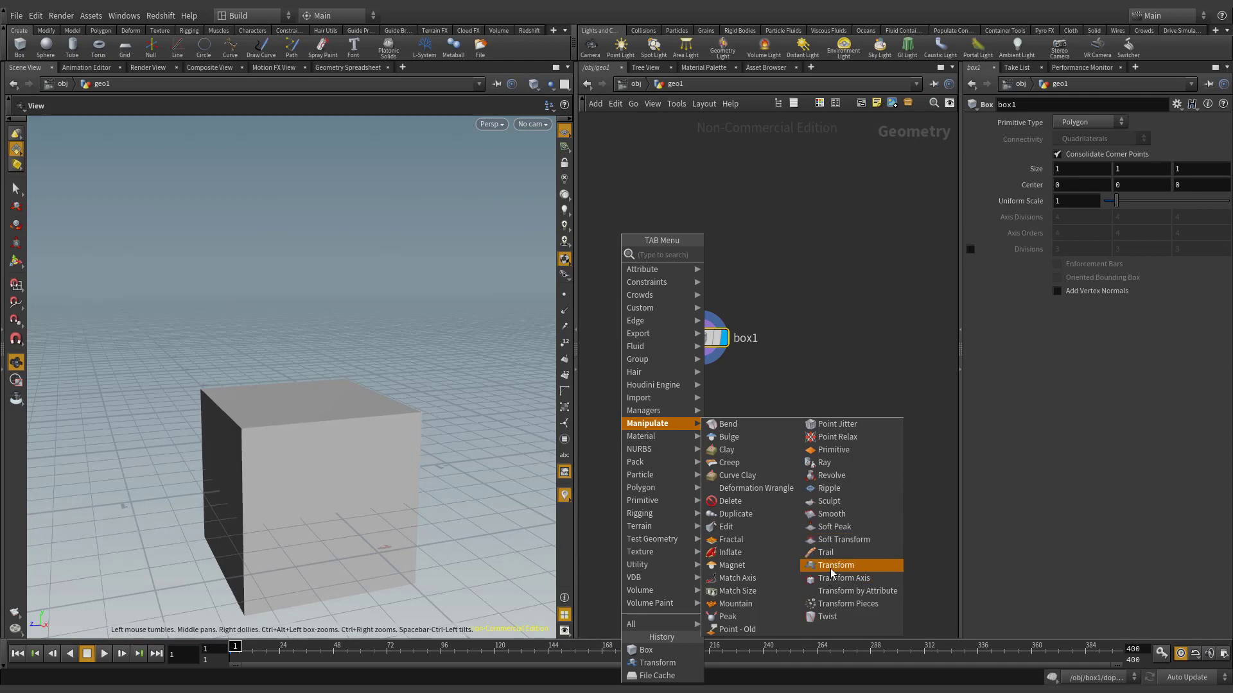
{"action": "left_click", "coordinate": [876, 565]}
{"action": "left_click", "coordinate": [700, 398]}
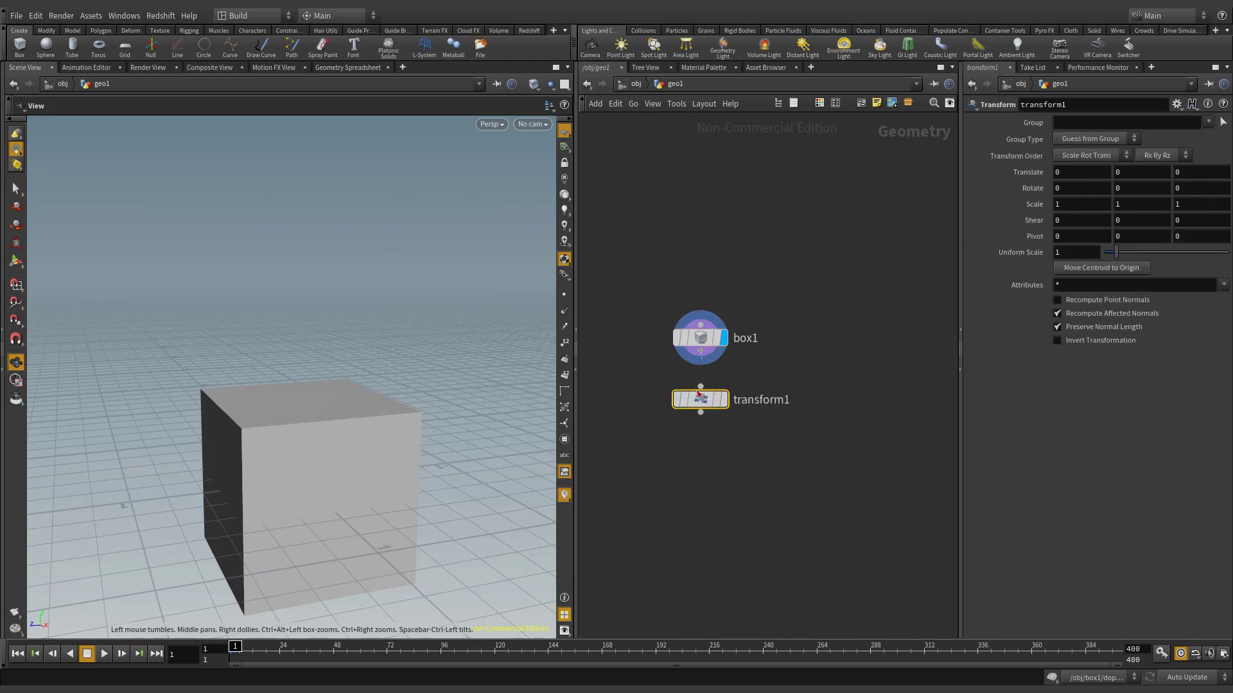
{"action": "left_click_drag", "start_coordinate": [697, 391], "coordinate": [700, 388]}
{"action": "left_click", "coordinate": [730, 370]}
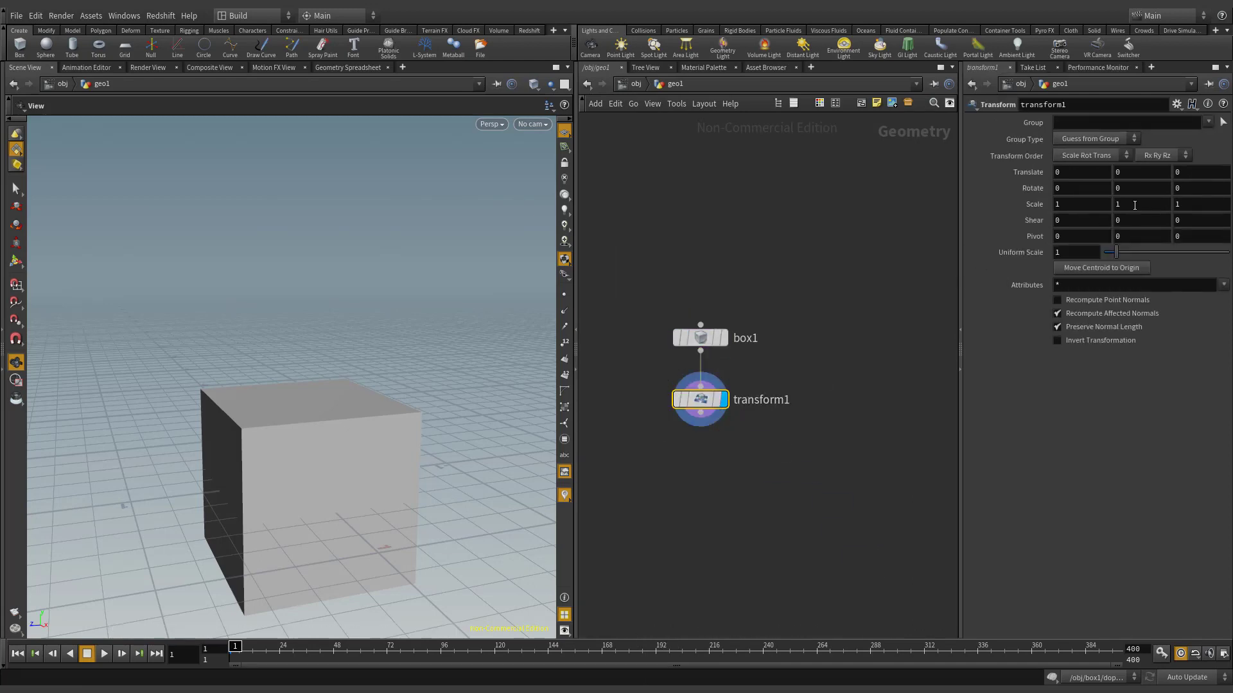
- Set the transform's Y scale to 0.5 and its Y translation to 0.25
{"action": "type", "text": ".5"}
{"action": "left_click", "coordinate": [1130, 172]}
{"action": "type", "text": ".2"}
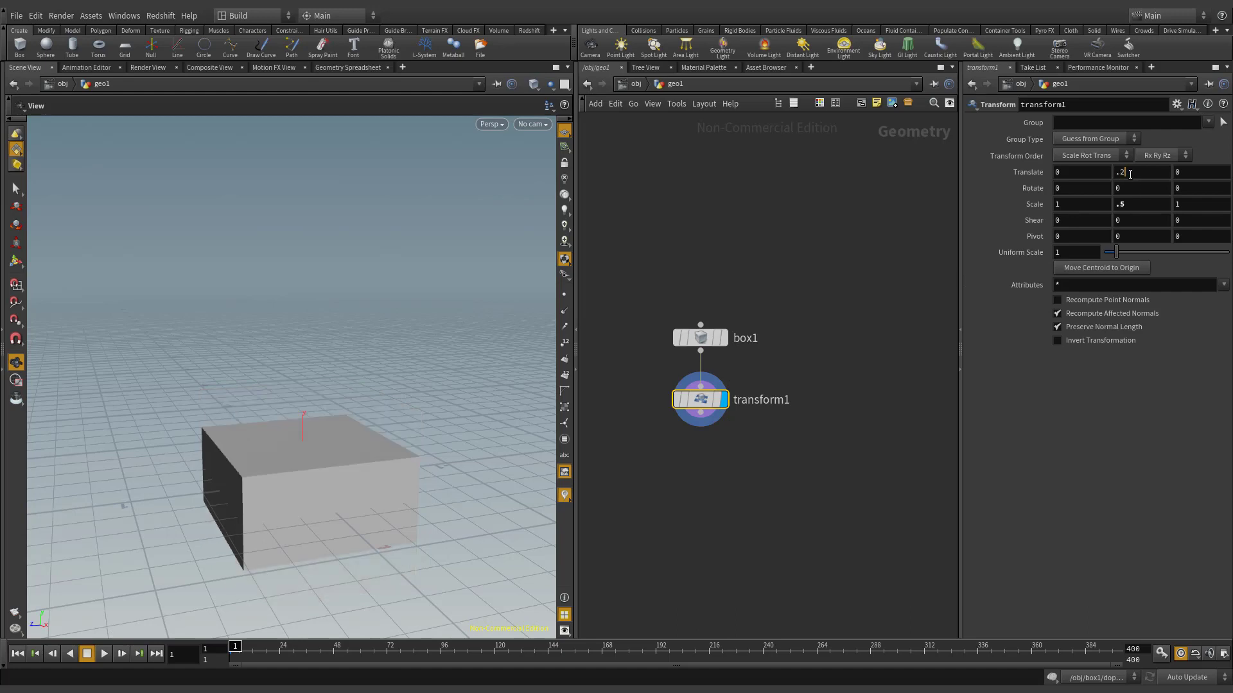
{"action": "type", "text": "5"}
{"action": "key", "text": "Return"}
- Duplicate the transform as a second branch from the box and scale the copy to 0.7 on all axes
{"action": "left_click_drag", "start_coordinate": [713, 401], "coordinate": [793, 409]}
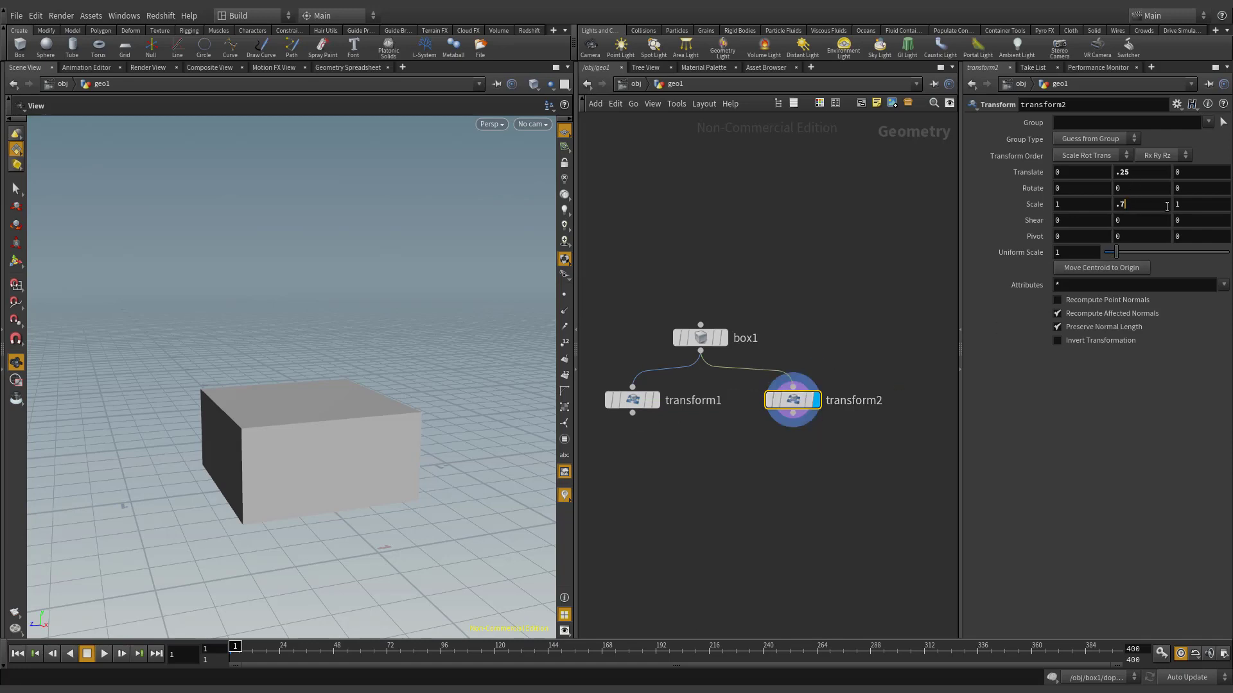
{"action": "key", "text": "Tab"}
{"action": "type", "text": ".7"}
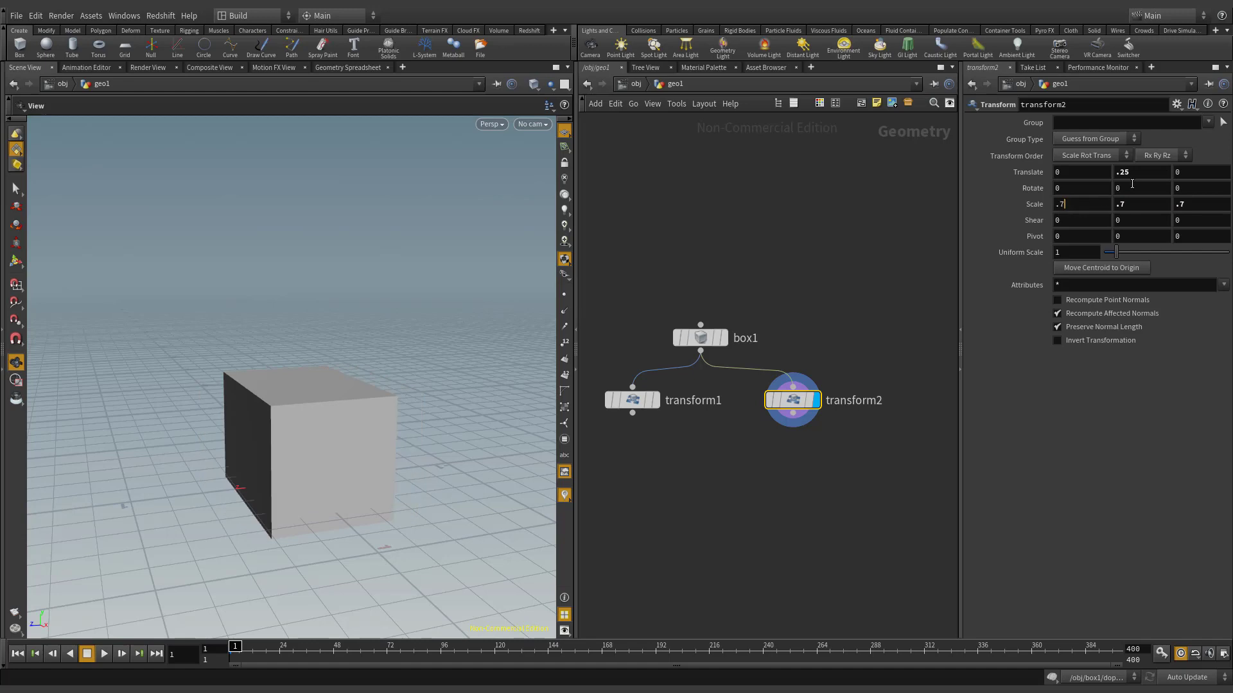
- Set the second transform's Y translation to 2 and its X rotation to 45
{"action": "left_click", "coordinate": [1143, 175]}
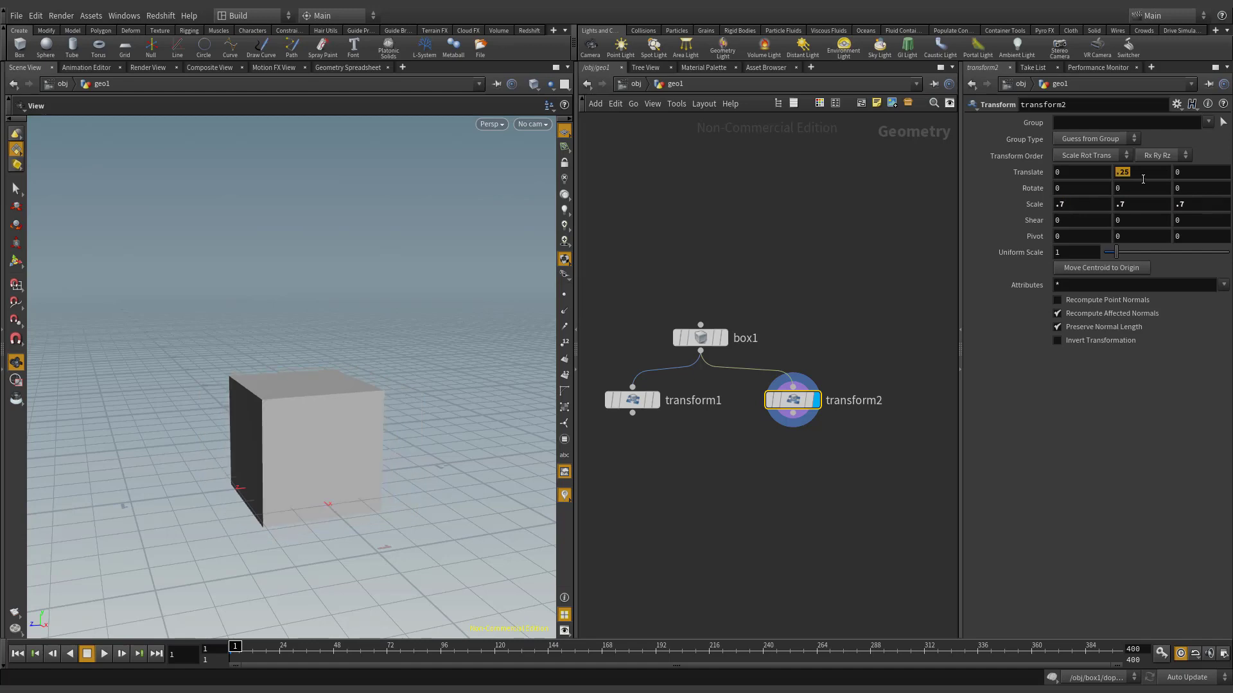
{"action": "type", "text": "2"}
{"action": "key", "text": "Return"}
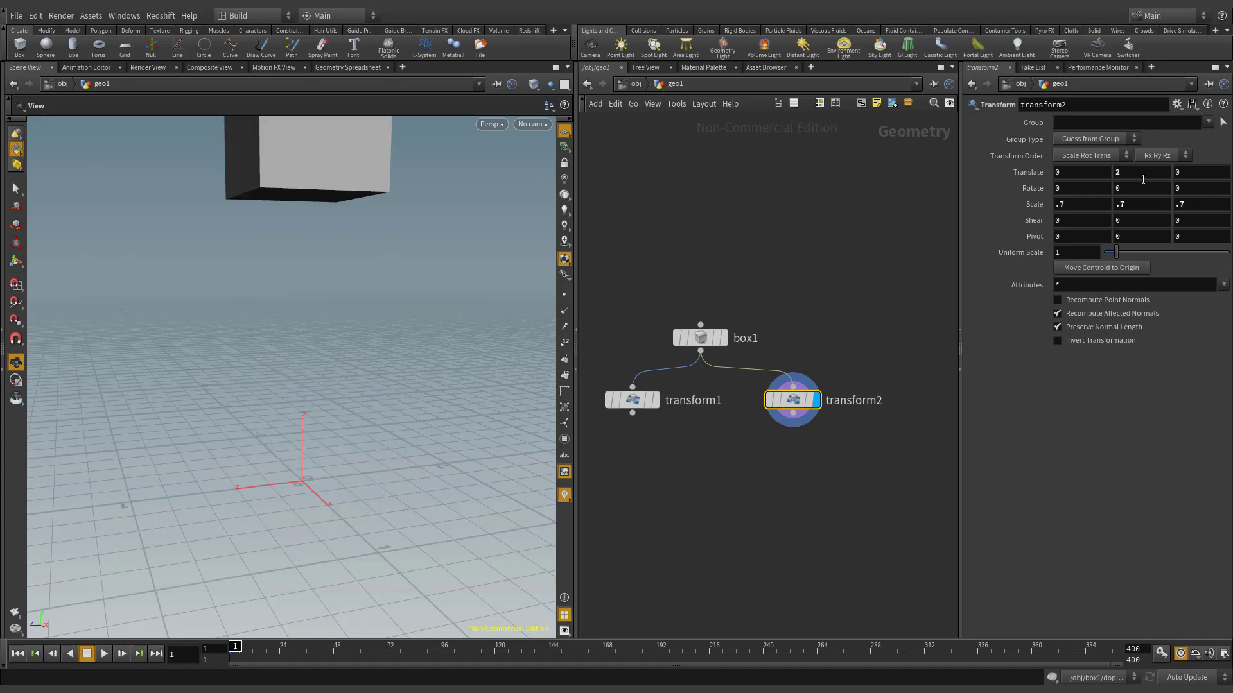
{"action": "left_click", "coordinate": [1082, 192]}
{"action": "type", "text": "45"}
{"action": "key", "text": "Return"}
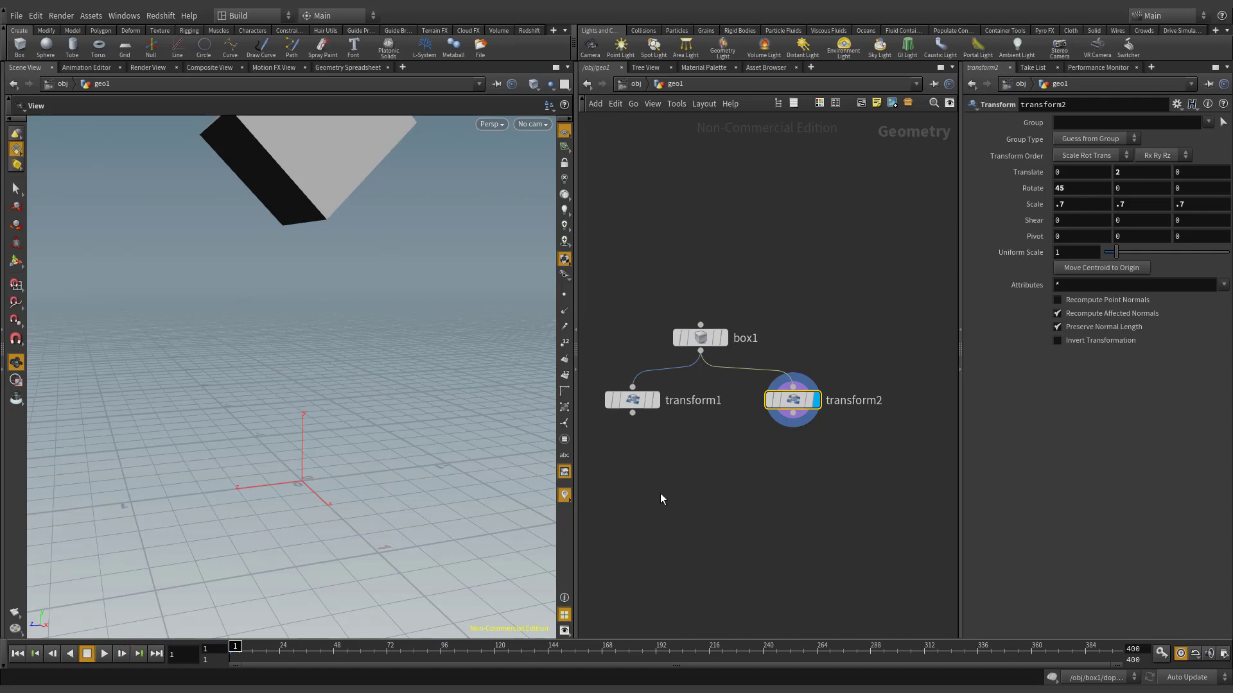
- Add a Merge node, wire both transforms into it and display the merged result
{"action": "key", "text": "Tab"}
{"action": "mouse_move", "coordinate": [678, 566]}
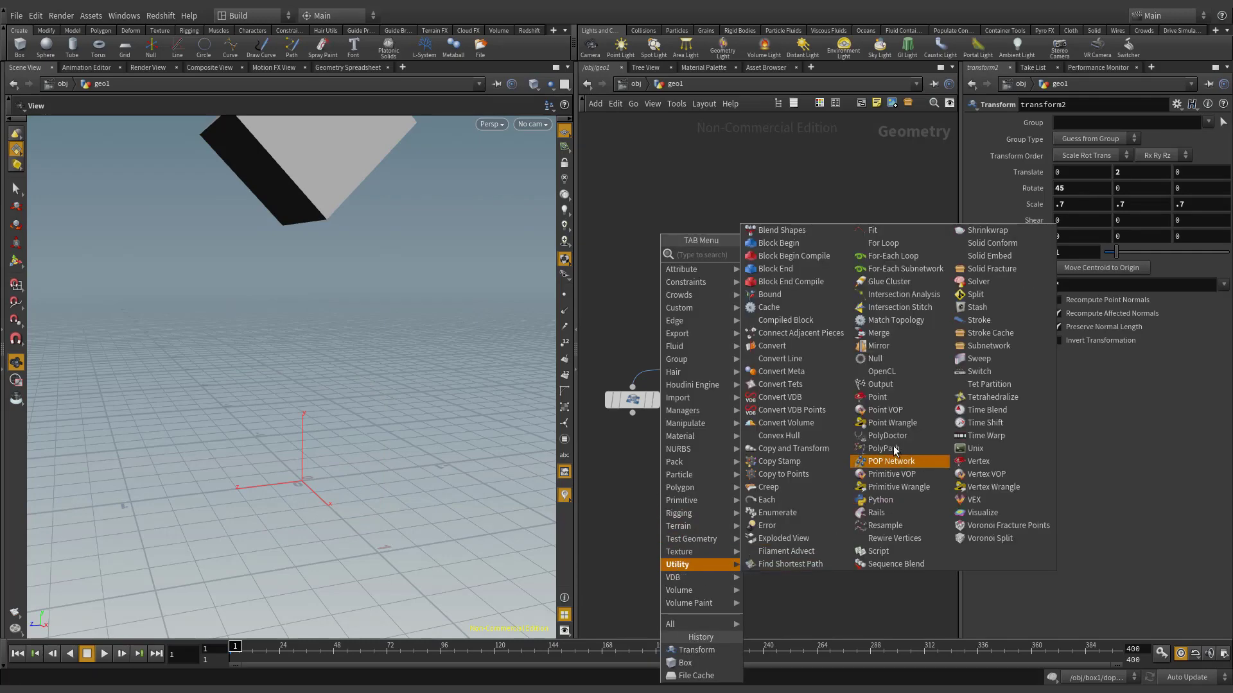
{"action": "left_click", "coordinate": [896, 333]}
{"action": "left_click", "coordinate": [748, 516]}
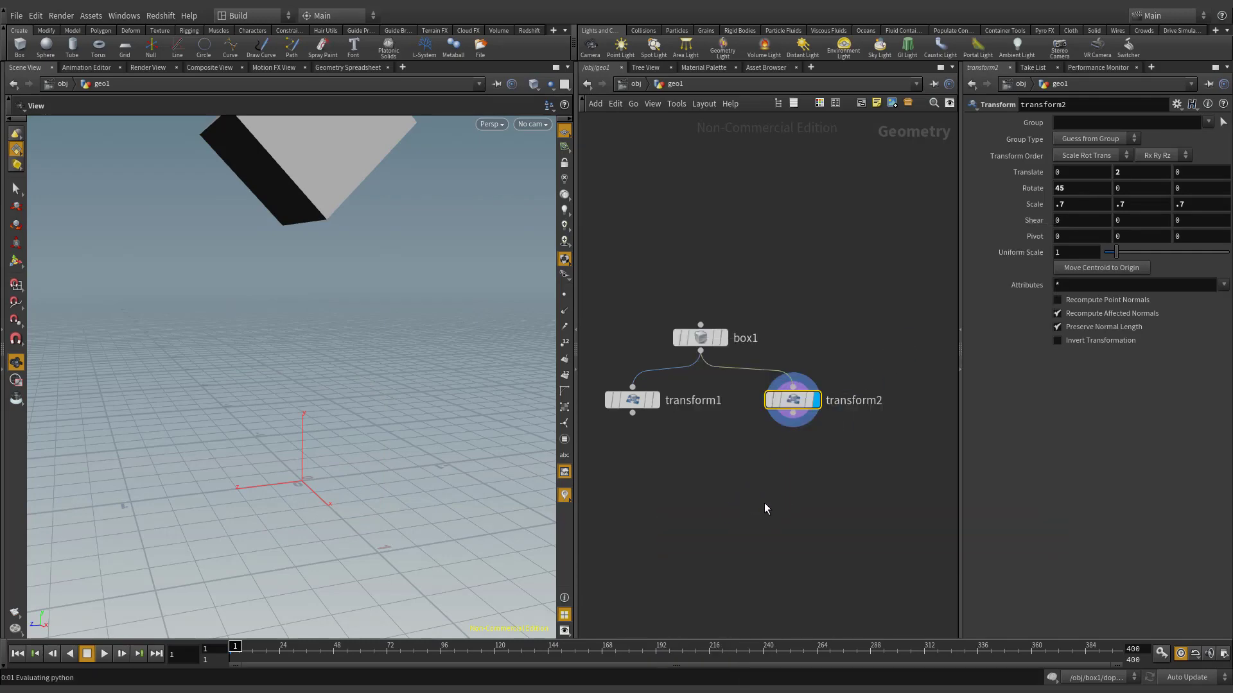
{"action": "left_click_drag", "start_coordinate": [848, 440], "coordinate": [718, 538]}
{"action": "left_click", "coordinate": [770, 518]}
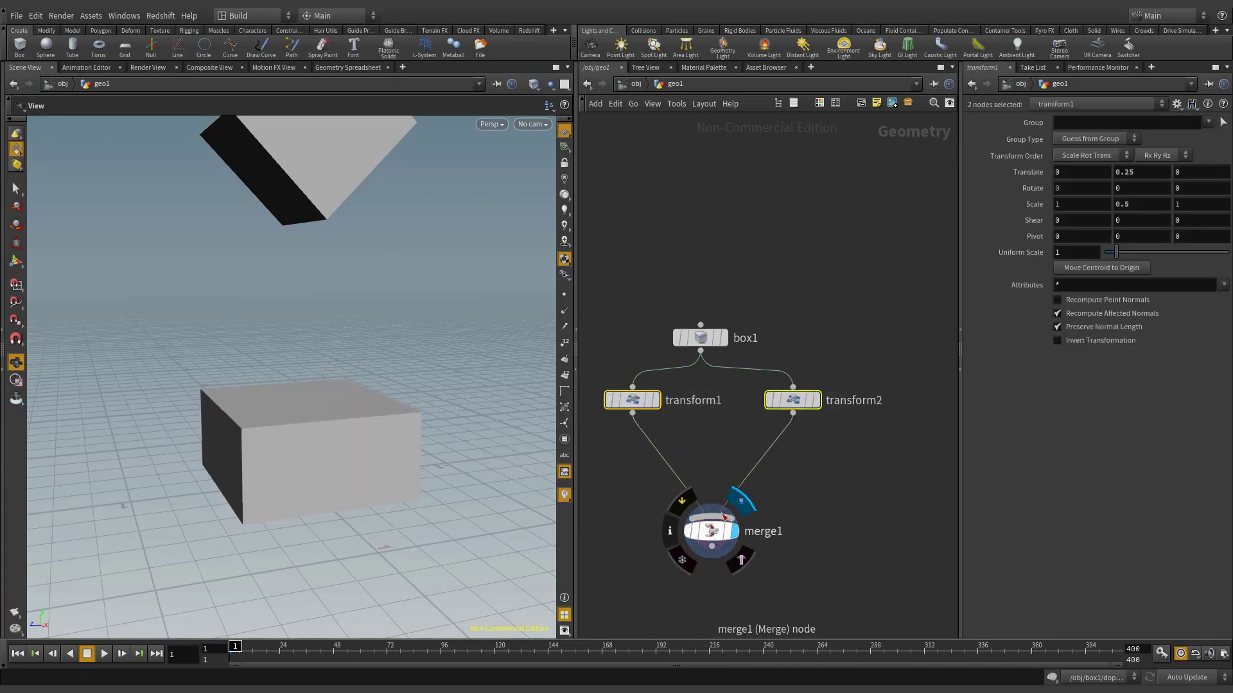
- Insert a Points from Volume node between the first transform and the merge, and place a copy on the second transform's branch
{"action": "left_click", "coordinate": [669, 504]}
{"action": "key", "text": "Tab"}
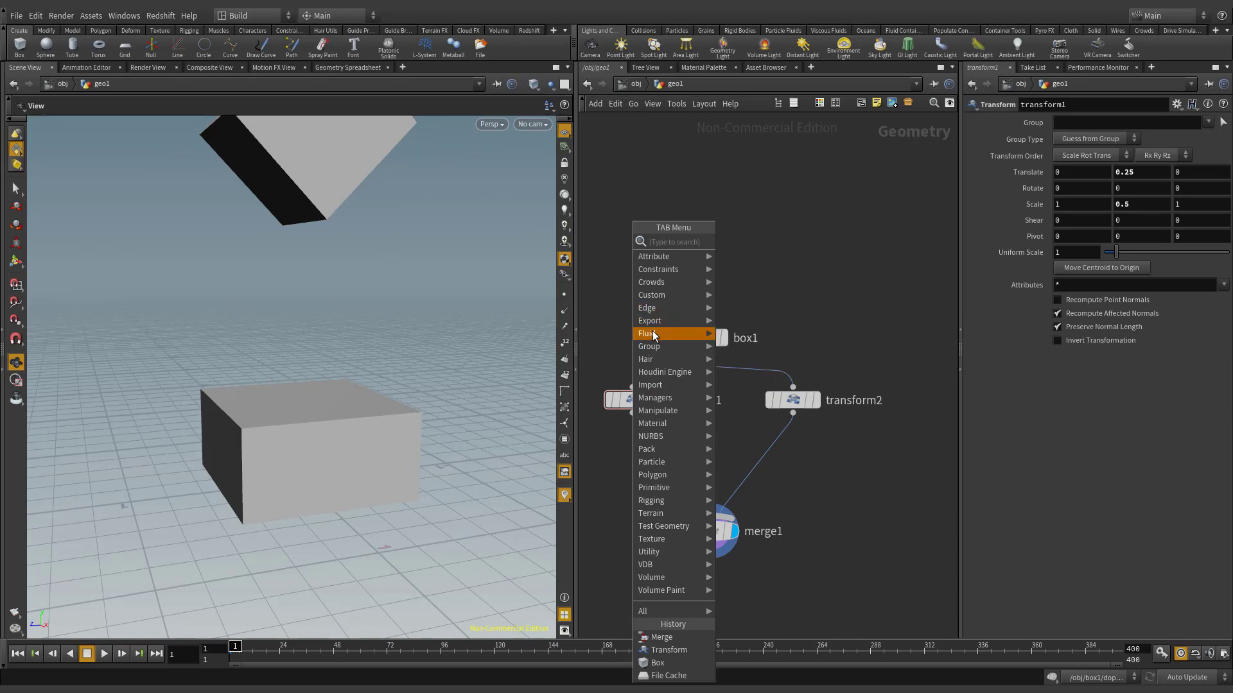
{"action": "mouse_move", "coordinate": [648, 334]}
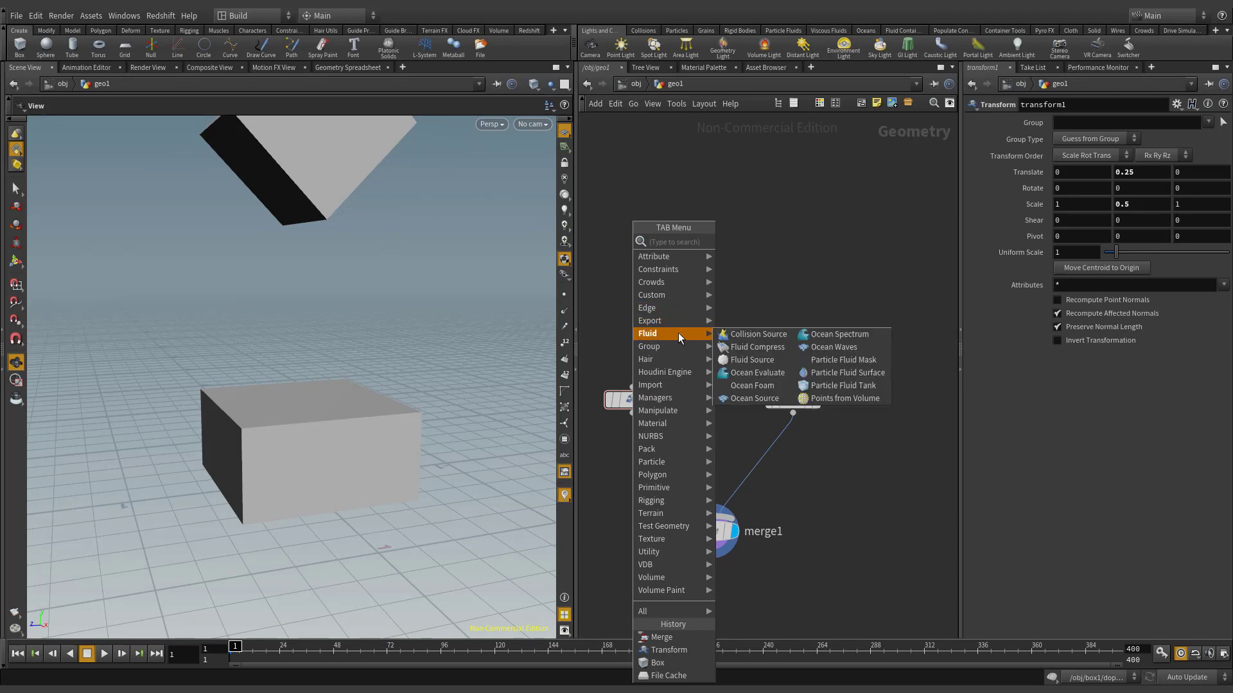
{"action": "left_click", "coordinate": [874, 399]}
{"action": "left_click", "coordinate": [658, 460]}
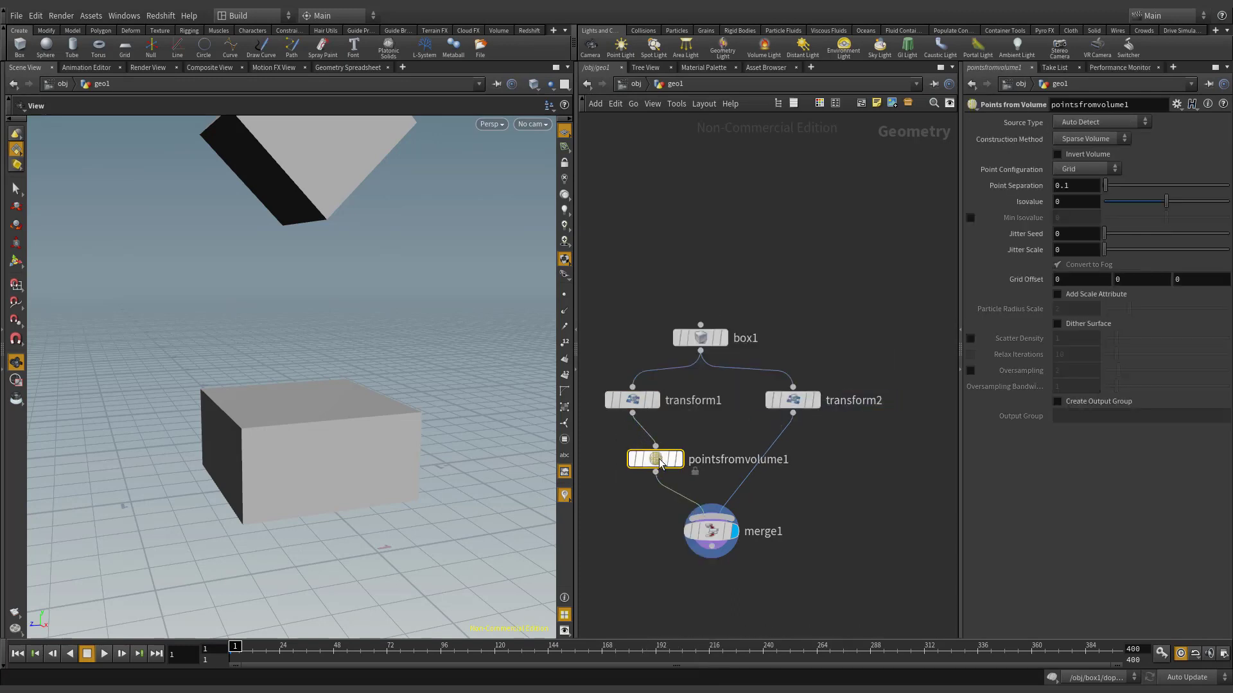
{"action": "left_click_drag", "start_coordinate": [660, 463], "coordinate": [637, 456]}
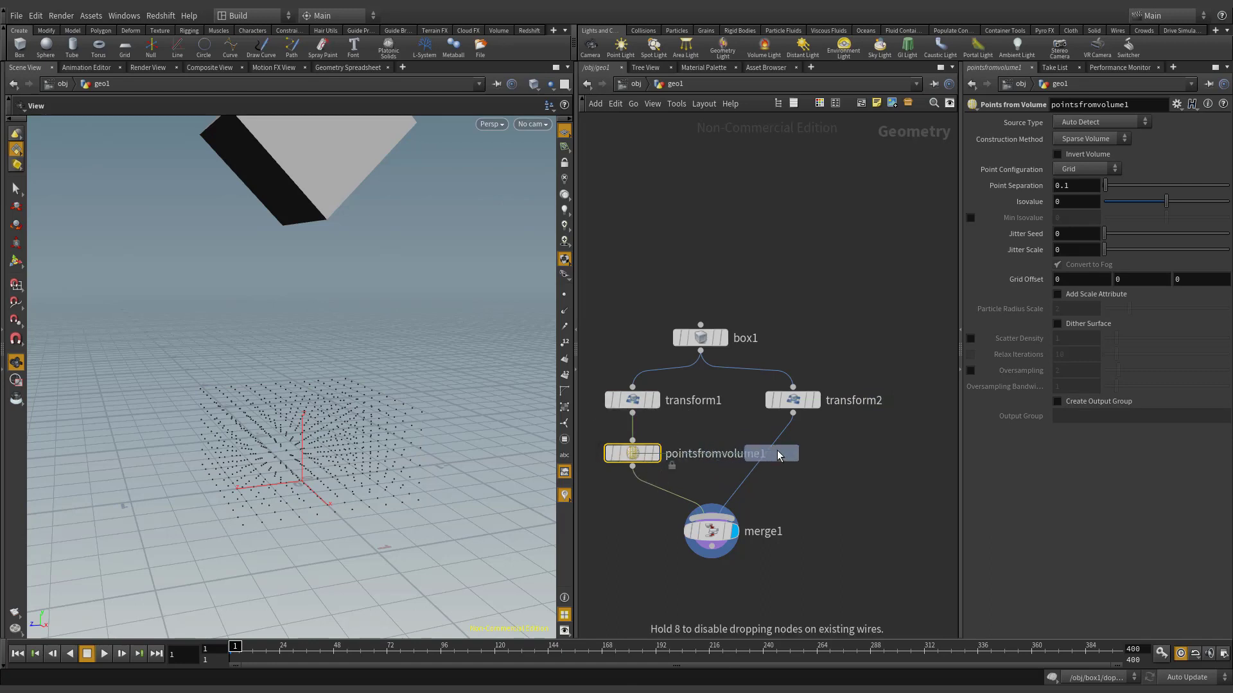
{"action": "mouse_move", "coordinate": [779, 454]}
{"action": "left_mouse_down"}
{"action": "mouse_move", "coordinate": [759, 453]}
{"action": "mouse_move", "coordinate": [800, 454]}
{"action": "left_mouse_up"}
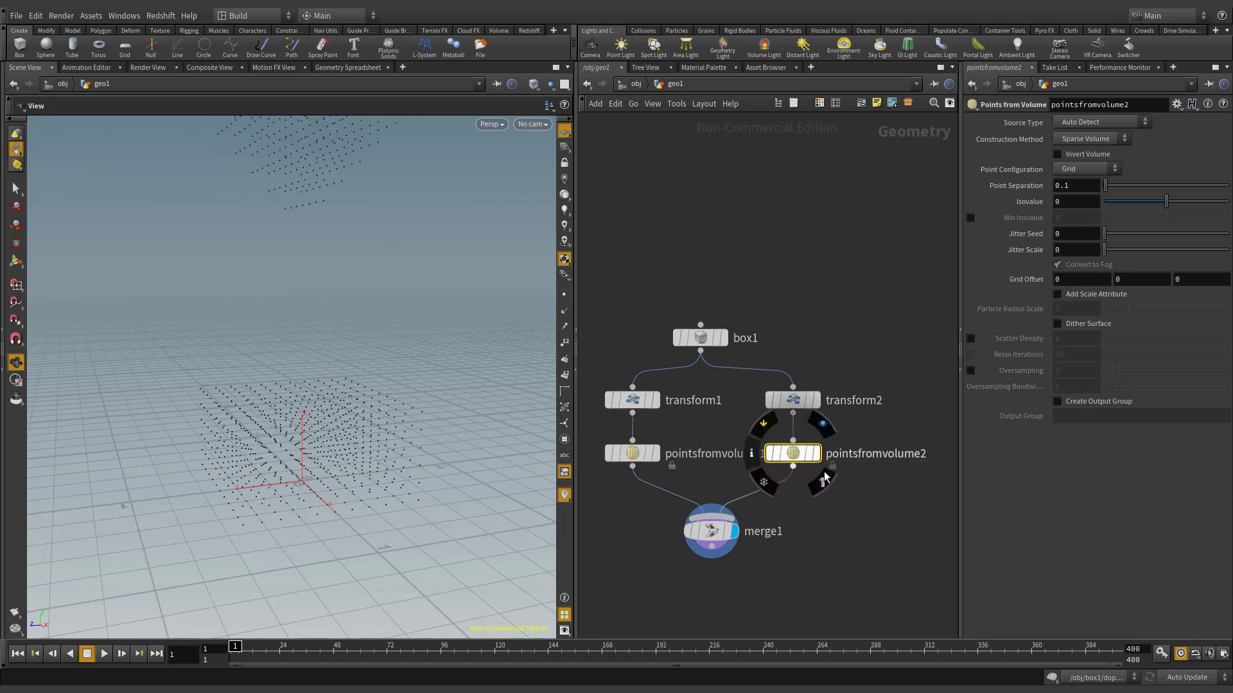
- Set the Jitter Scale to 1 on both Points from Volume nodes together
{"action": "left_click_drag", "start_coordinate": [899, 450], "coordinate": [604, 473]}
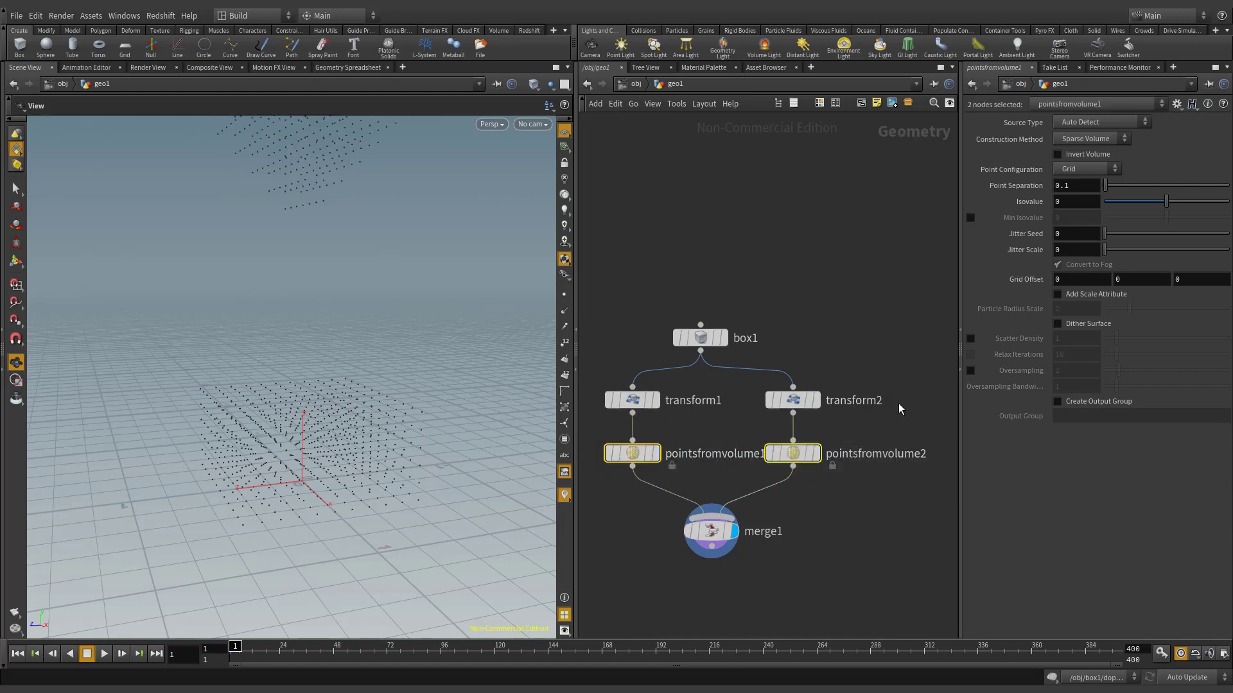
{"action": "left_click", "coordinate": [1067, 249]}
{"action": "type", "text": "1"}
{"action": "key", "text": "Return"}
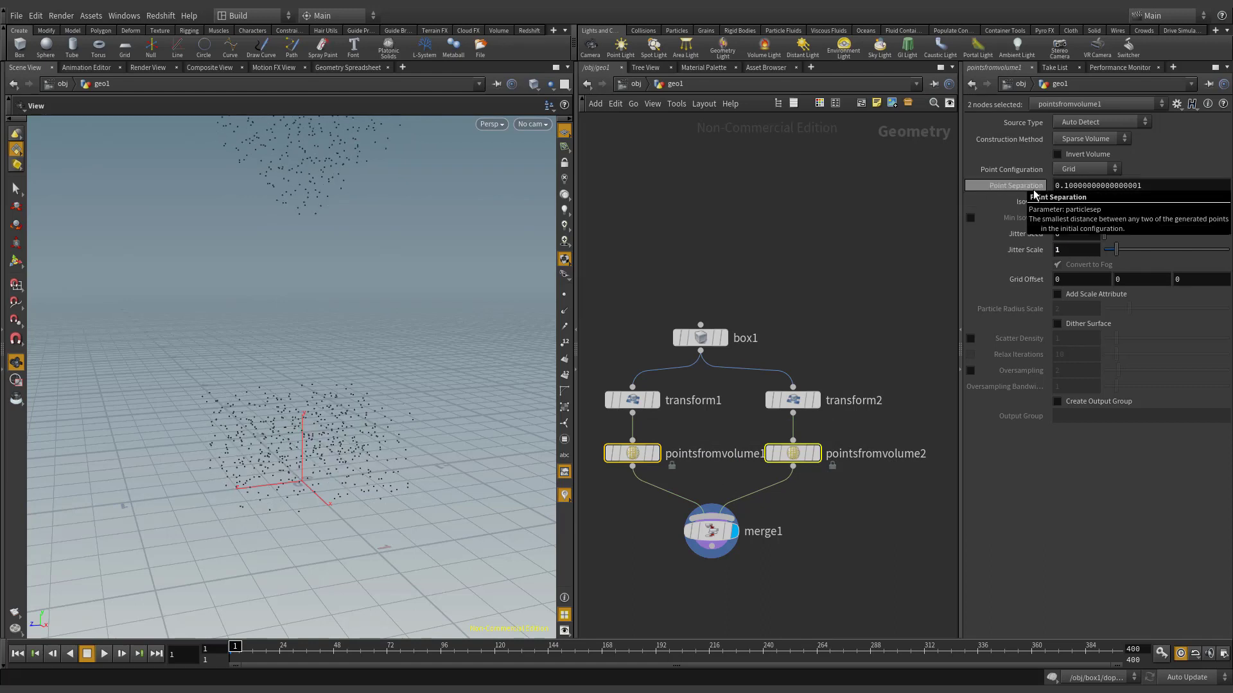
- Try a Point Separation of 0.03 on both Points from Volume nodes and revert it to the default
{"action": "left_click", "coordinate": [1077, 186]}
{"action": "left_click", "coordinate": [1024, 184]}
{"action": "left_click", "coordinate": [1079, 187]}
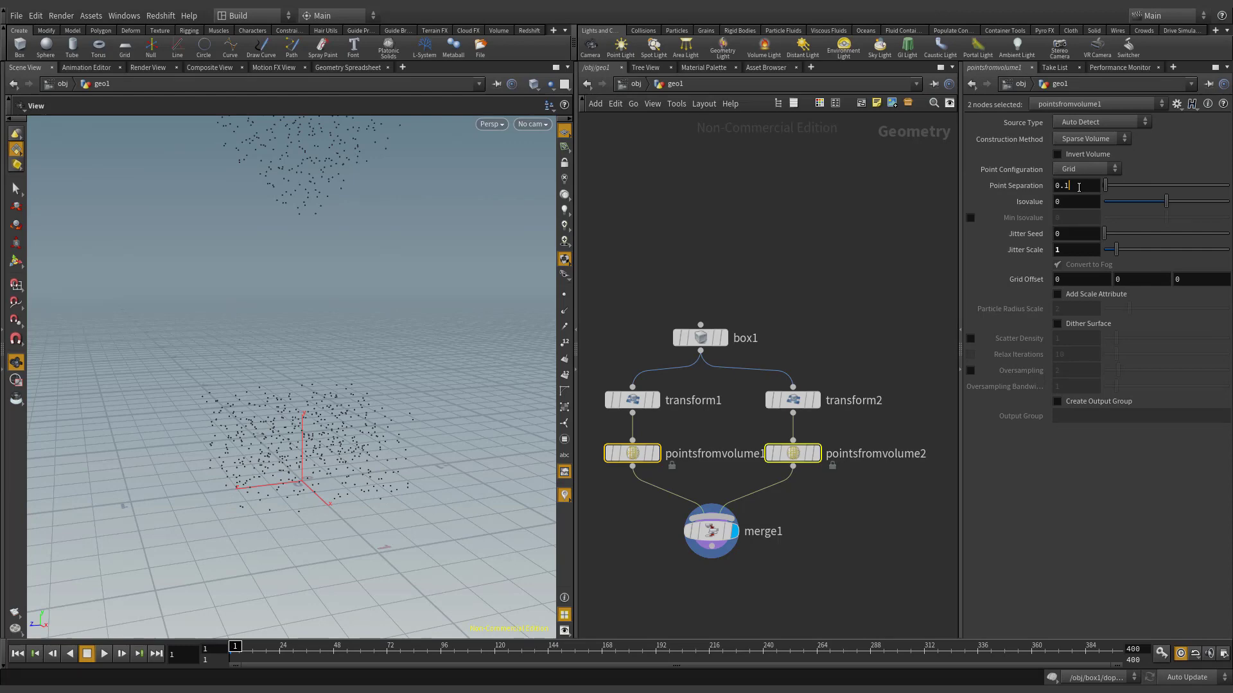
{"action": "key", "text": "Return"}
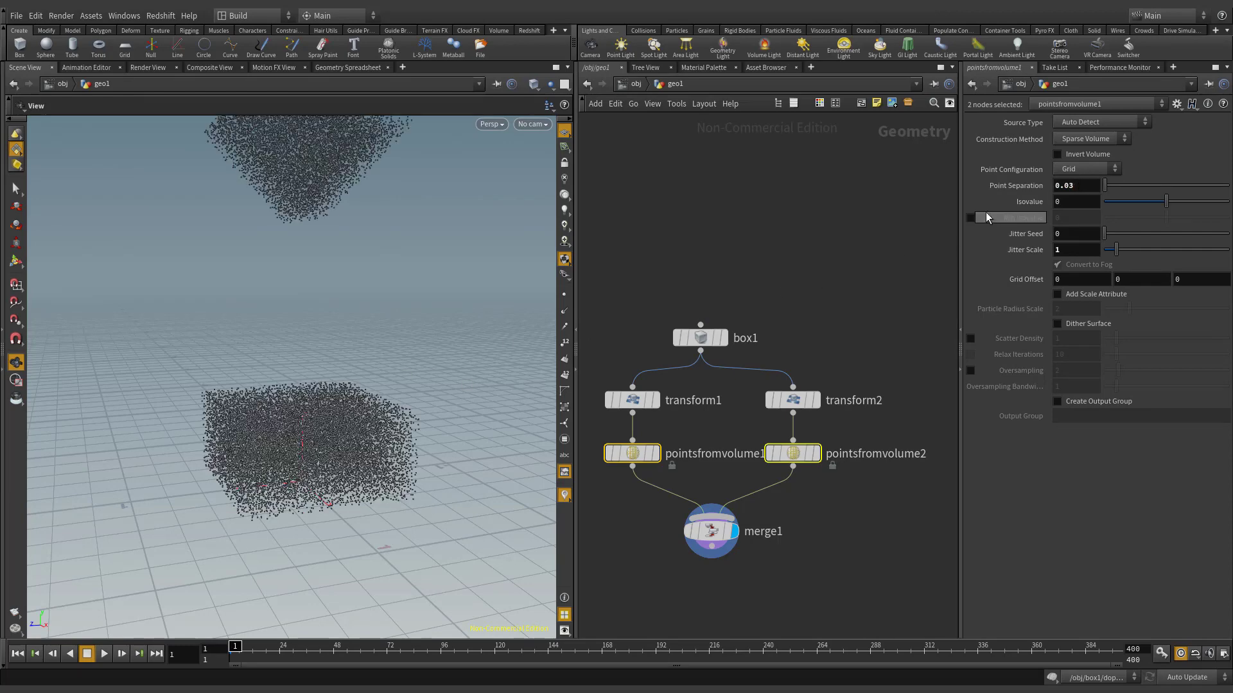
{"action": "right_click", "coordinate": [1011, 185]}
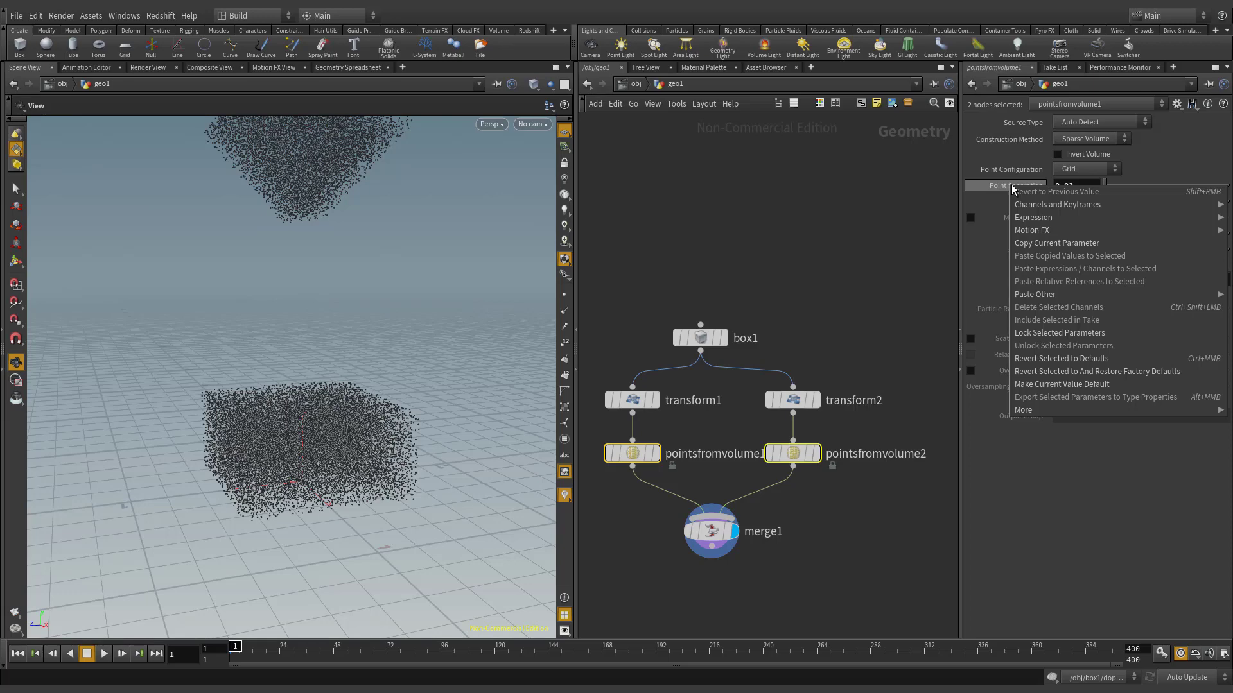
{"action": "left_click", "coordinate": [1021, 360]}
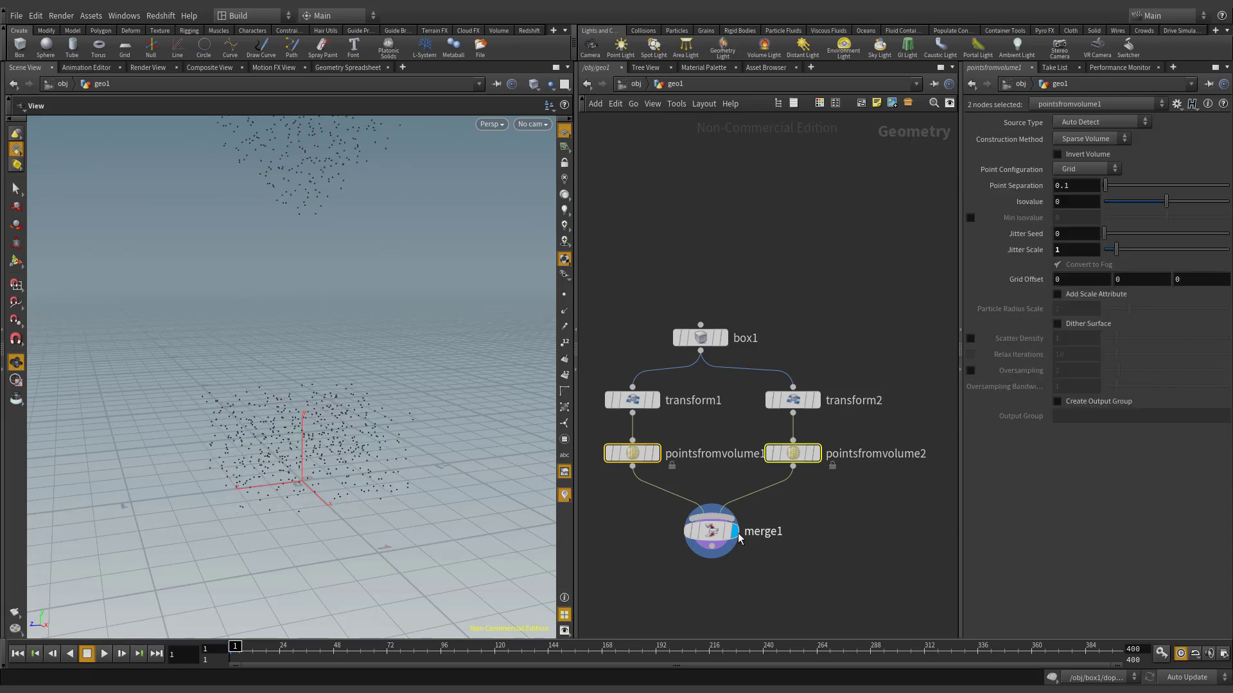
- Move the merge node down and insert a Color node between the first Points from Volume node and the merge
{"action": "mouse_move", "coordinate": [711, 539]}
{"action": "middle_click_drag", "start_coordinate": [711, 534], "coordinate": [707, 416]}
{"action": "left_click_drag", "start_coordinate": [708, 409], "coordinate": [705, 520]}
{"action": "key", "text": "Tab"}
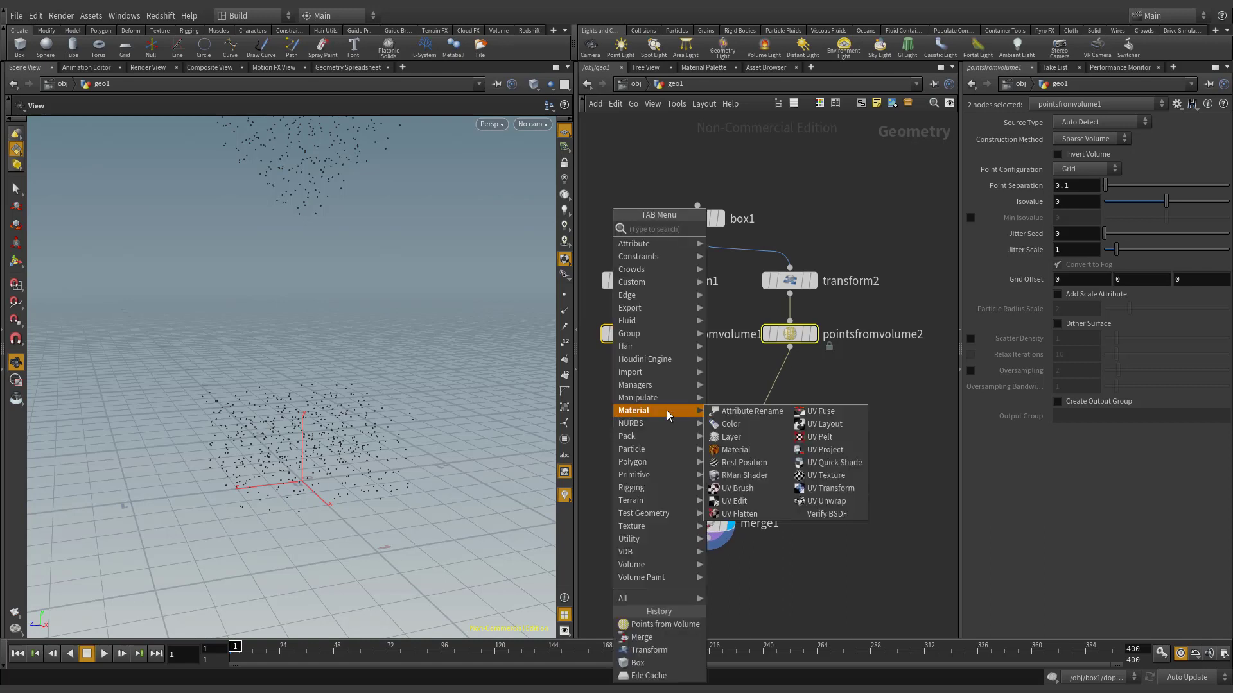
{"action": "key", "text": "Escape"}
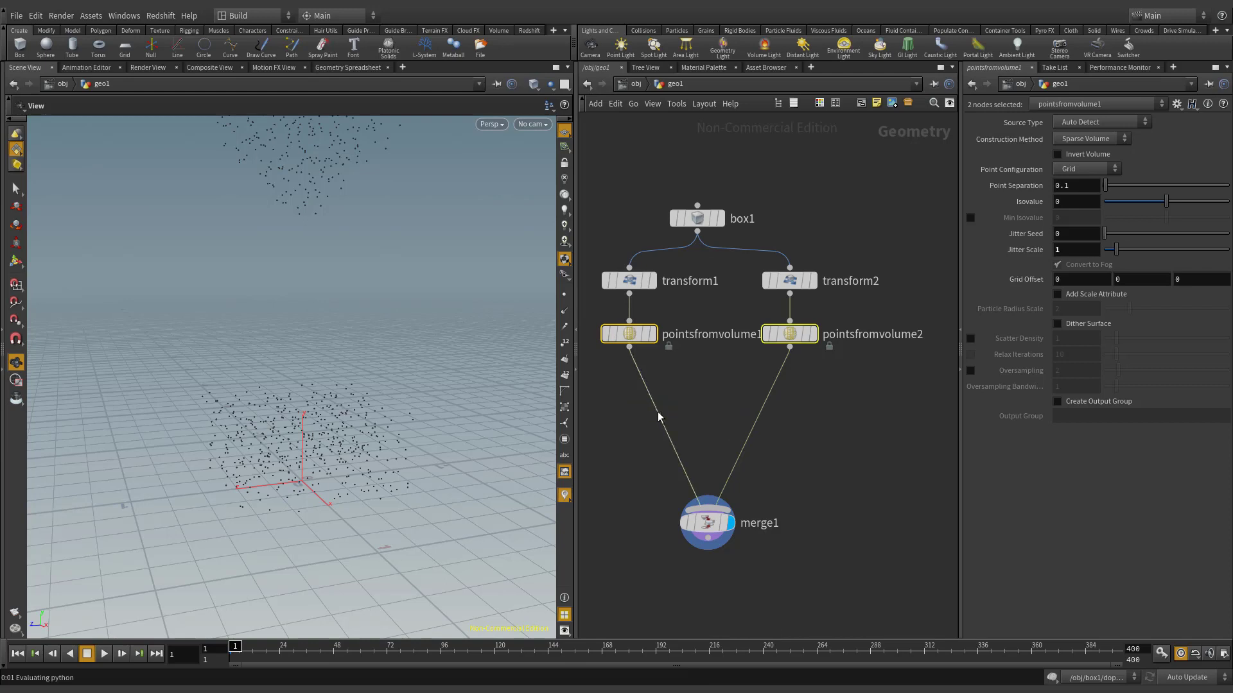
{"action": "left_click", "coordinate": [631, 411]}
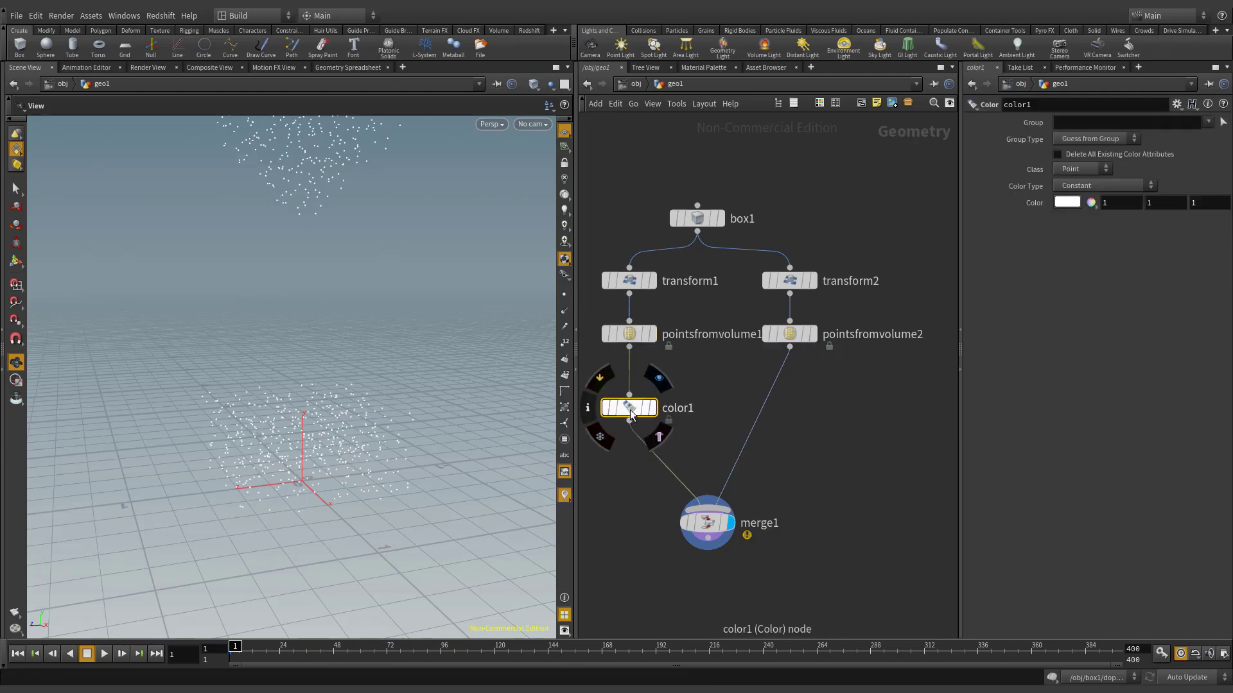
- Copy the Color node onto the second Points from Volume branch and set the copy's color to black
{"action": "left_click_drag", "start_coordinate": [629, 421], "coordinate": [762, 423]}
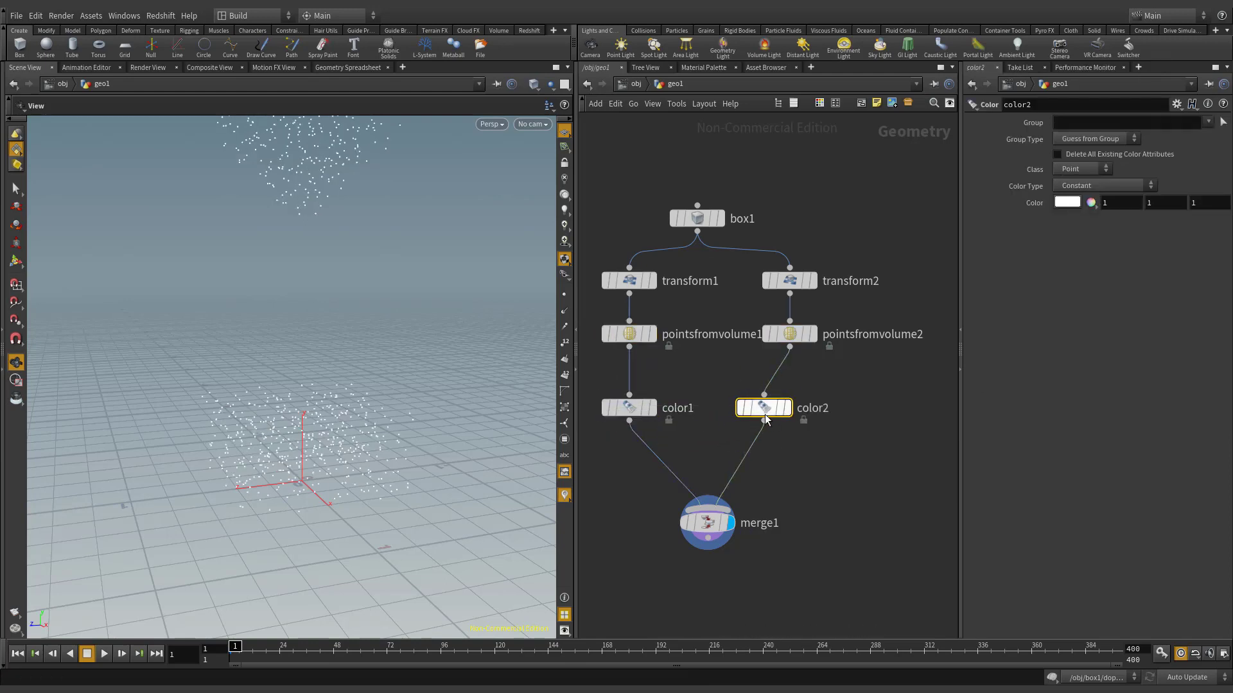
{"action": "left_click", "coordinate": [1060, 204]}
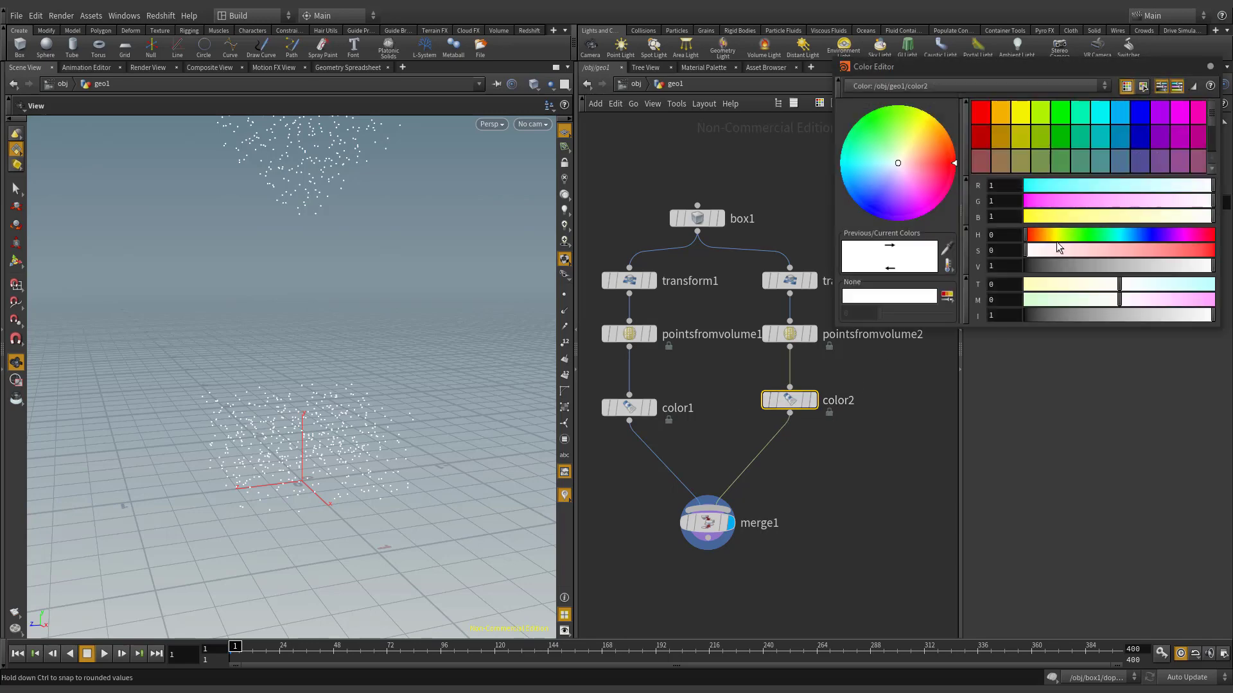
{"action": "left_click_drag", "start_coordinate": [1089, 264], "coordinate": [1008, 273]}
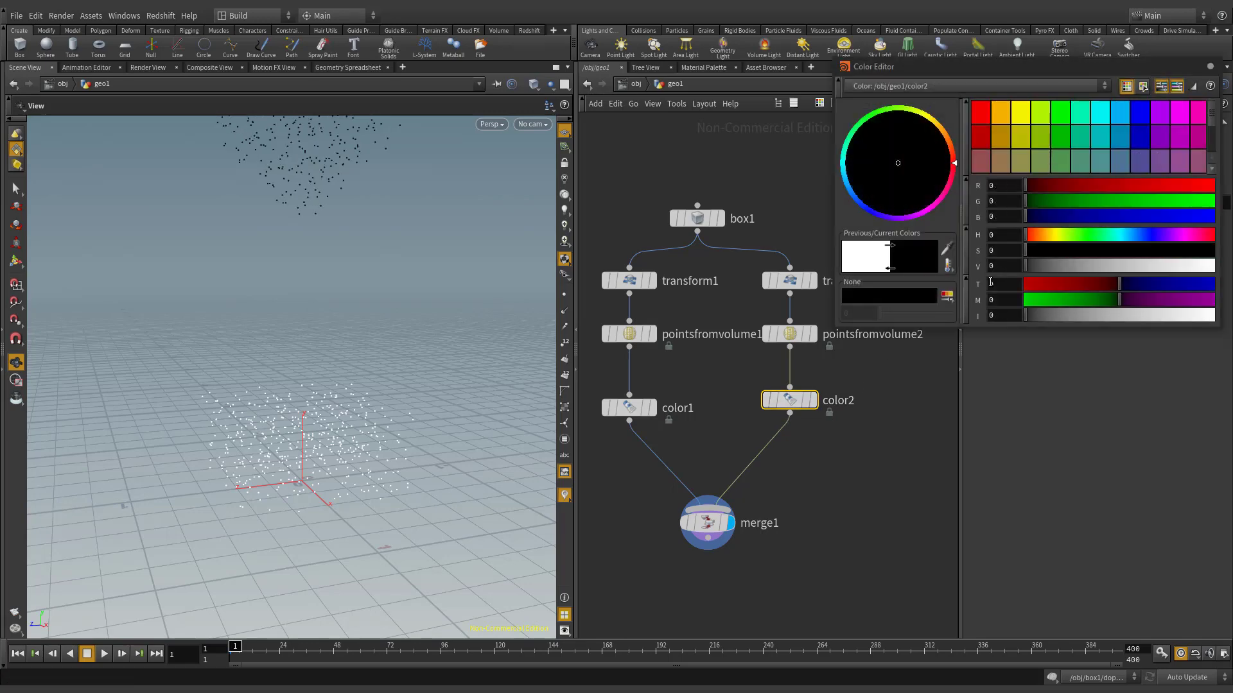
- Align the first Color node with the second and insert an Attribute Create node between it and the merge
{"action": "left_click", "coordinate": [945, 380]}
{"action": "left_click", "coordinate": [1210, 67]}
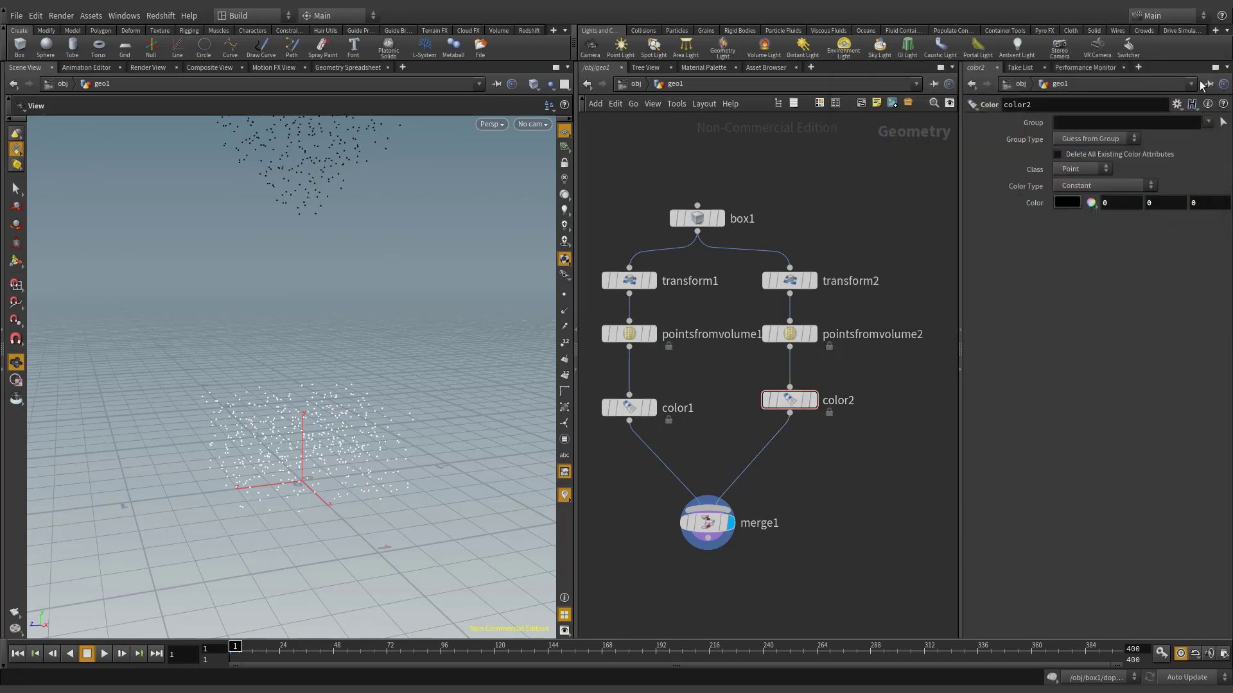
{"action": "left_click_drag", "start_coordinate": [630, 409], "coordinate": [632, 402]}
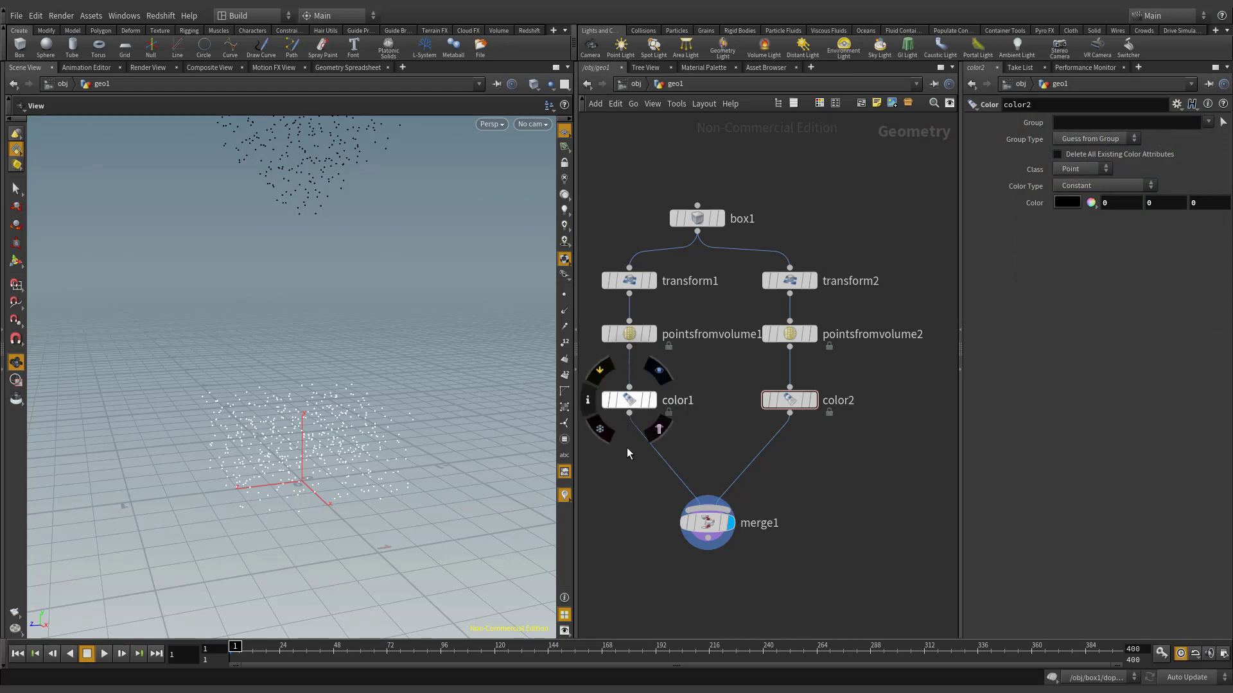
{"action": "key", "text": "Tab"}
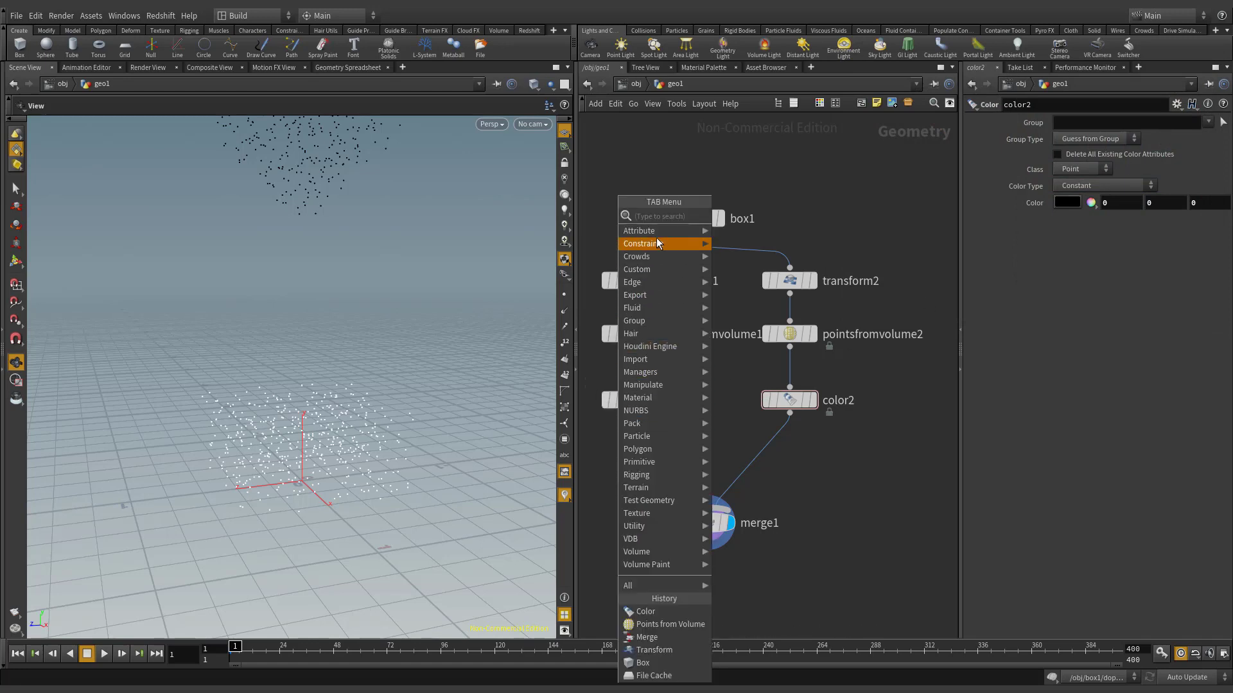
{"action": "mouse_move", "coordinate": [656, 236]}
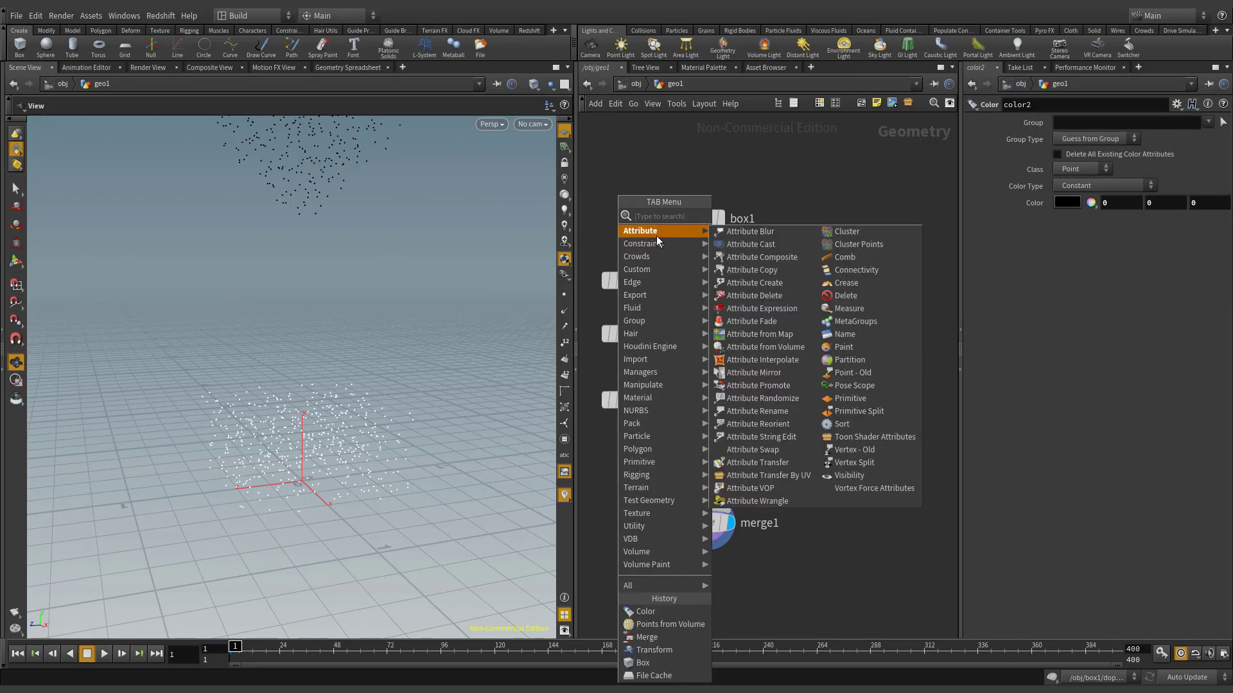
{"action": "left_click", "coordinate": [755, 283]}
{"action": "left_click", "coordinate": [668, 457]}
{"action": "left_click_drag", "start_coordinate": [674, 451], "coordinate": [649, 455]}
- Define a density attribute with value 500 on the first branch and copy the node to the second branch with value 1000
{"action": "double_click", "coordinate": [1147, 175]}
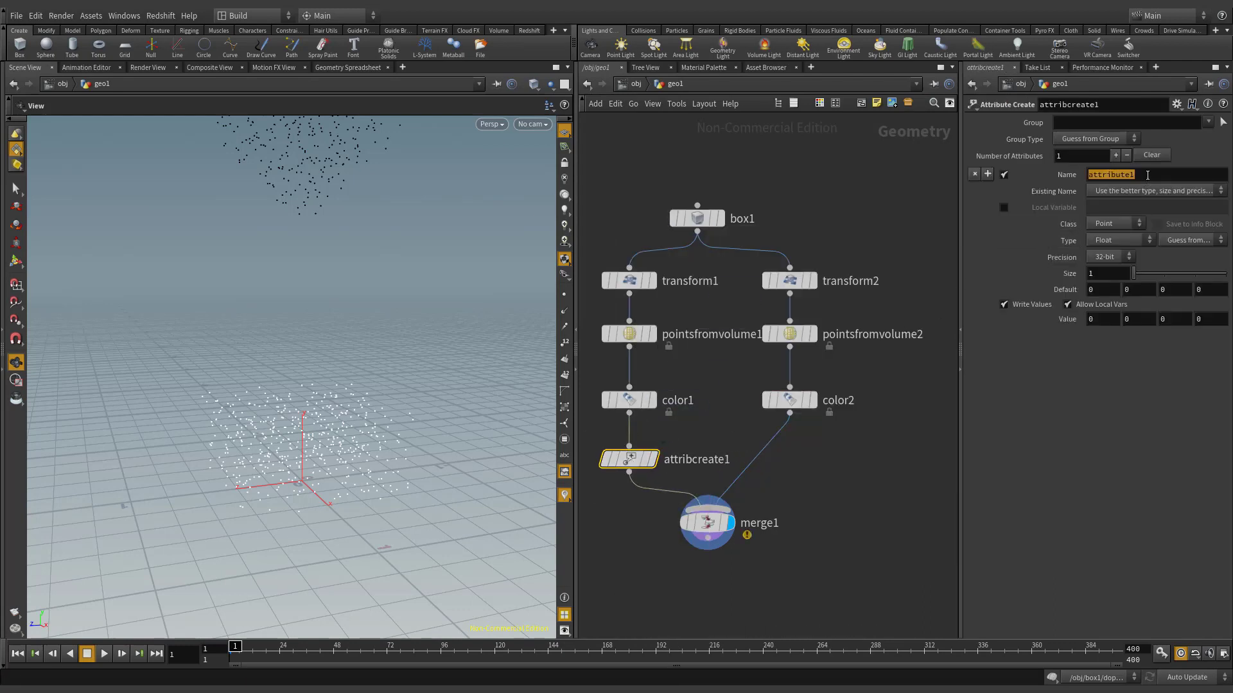
{"action": "type", "text": "density"}
{"action": "left_click", "coordinate": [1095, 318]}
{"action": "type", "text": "500"}
{"action": "key", "text": "Return"}
{"action": "left_click_drag", "start_coordinate": [720, 484], "coordinate": [796, 467], "text": "alt"}
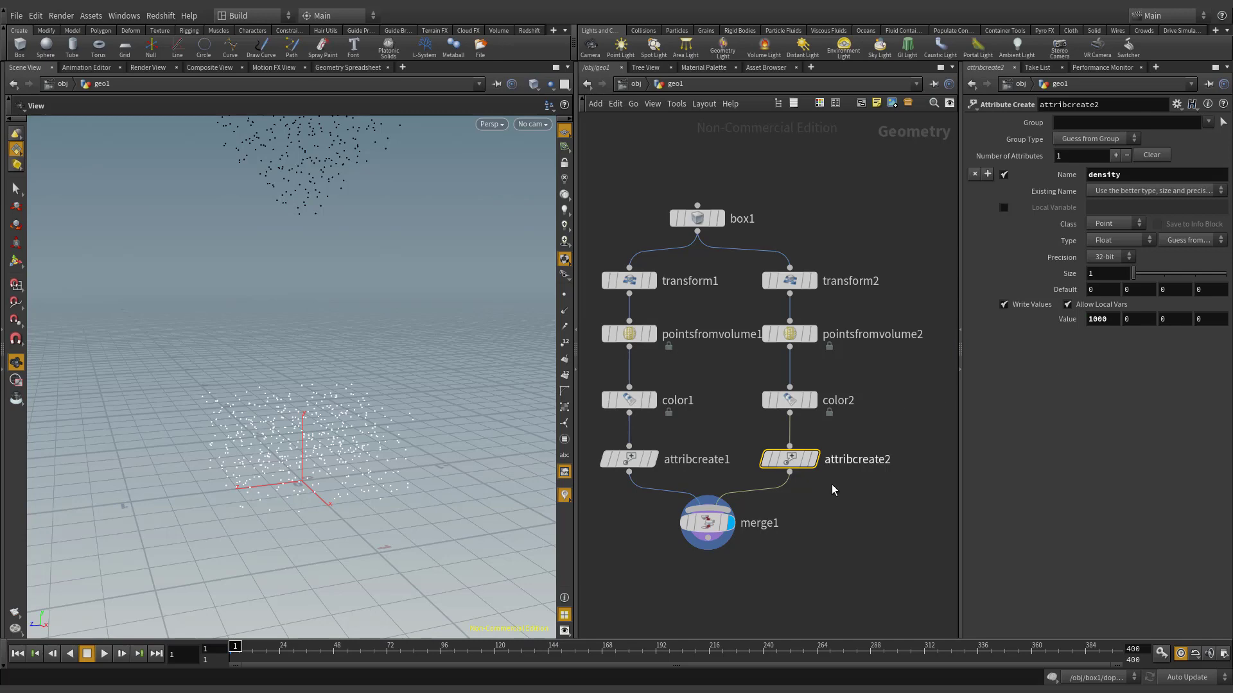
- Append a Null node after the merge, make it the displayed node and rename it Fluid_Source
{"action": "middle_click_drag", "start_coordinate": [830, 486], "coordinate": [851, 384]}
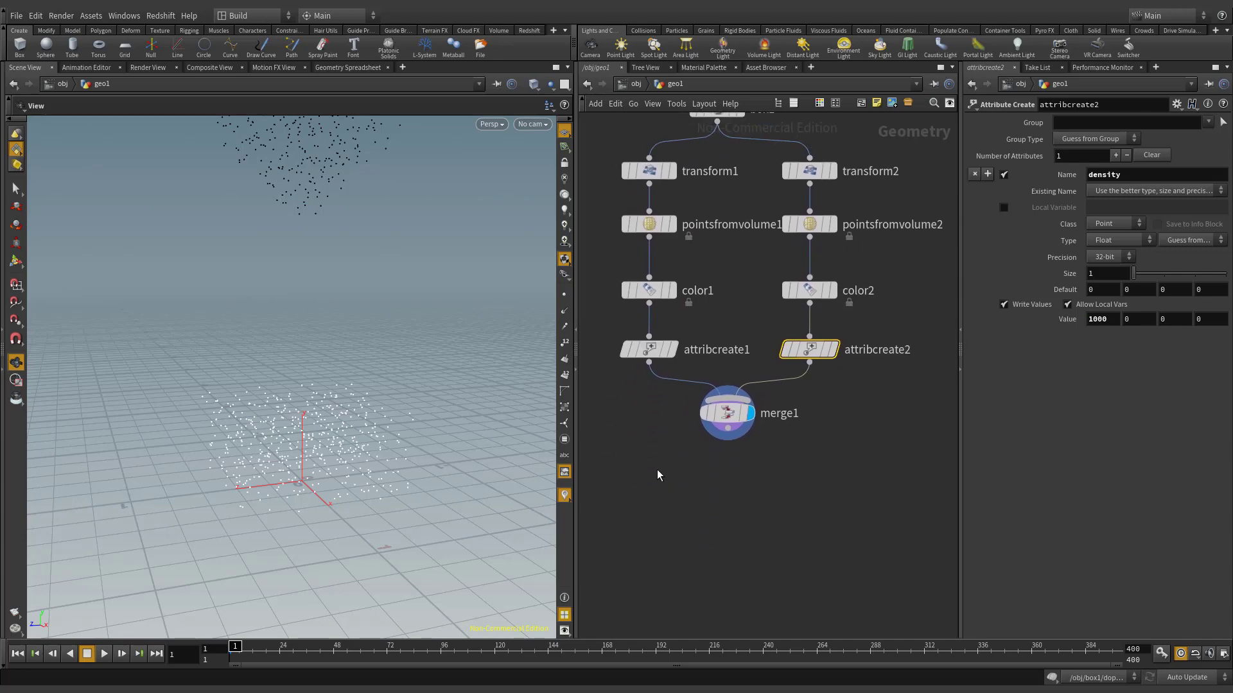
{"action": "key", "text": "Tab"}
{"action": "mouse_move", "coordinate": [668, 527]}
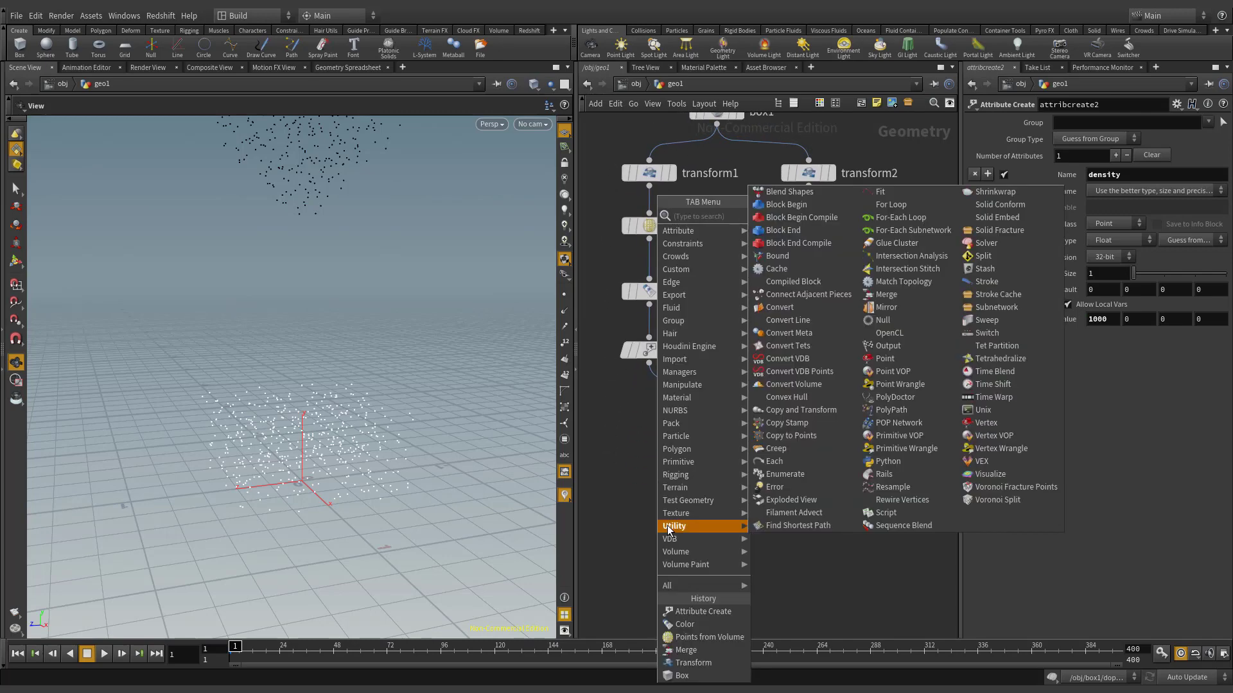
{"action": "left_click", "coordinate": [882, 319]}
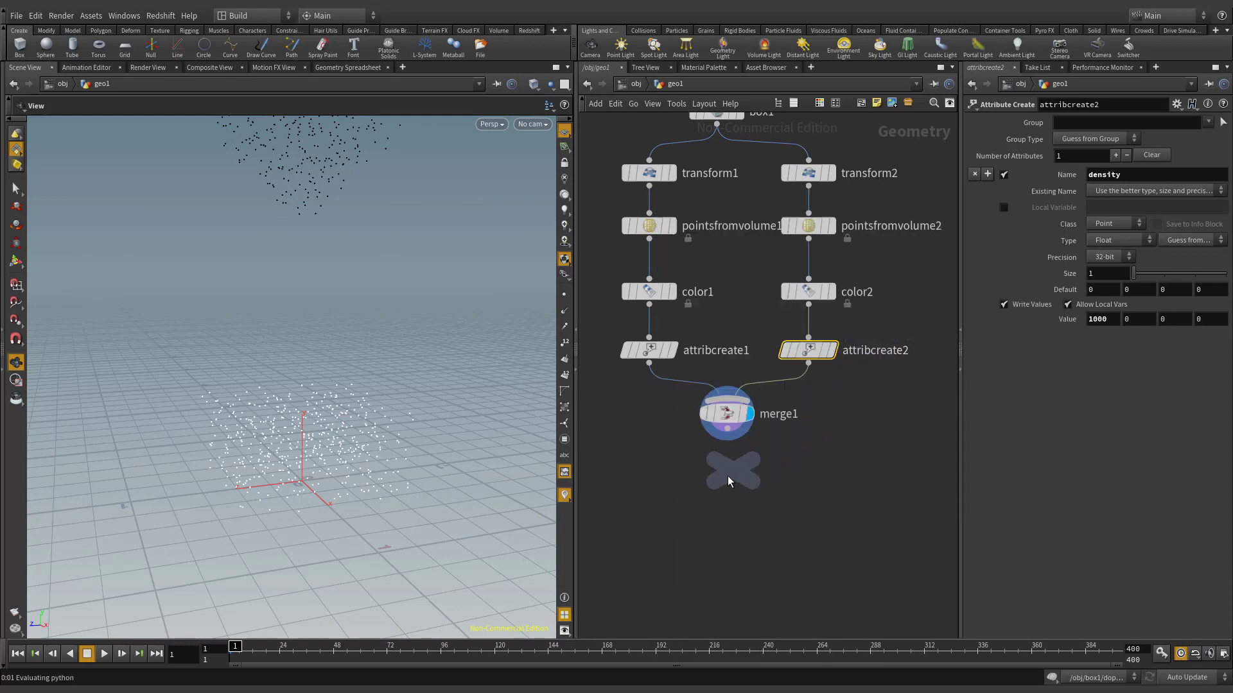
{"action": "left_click", "coordinate": [725, 478]}
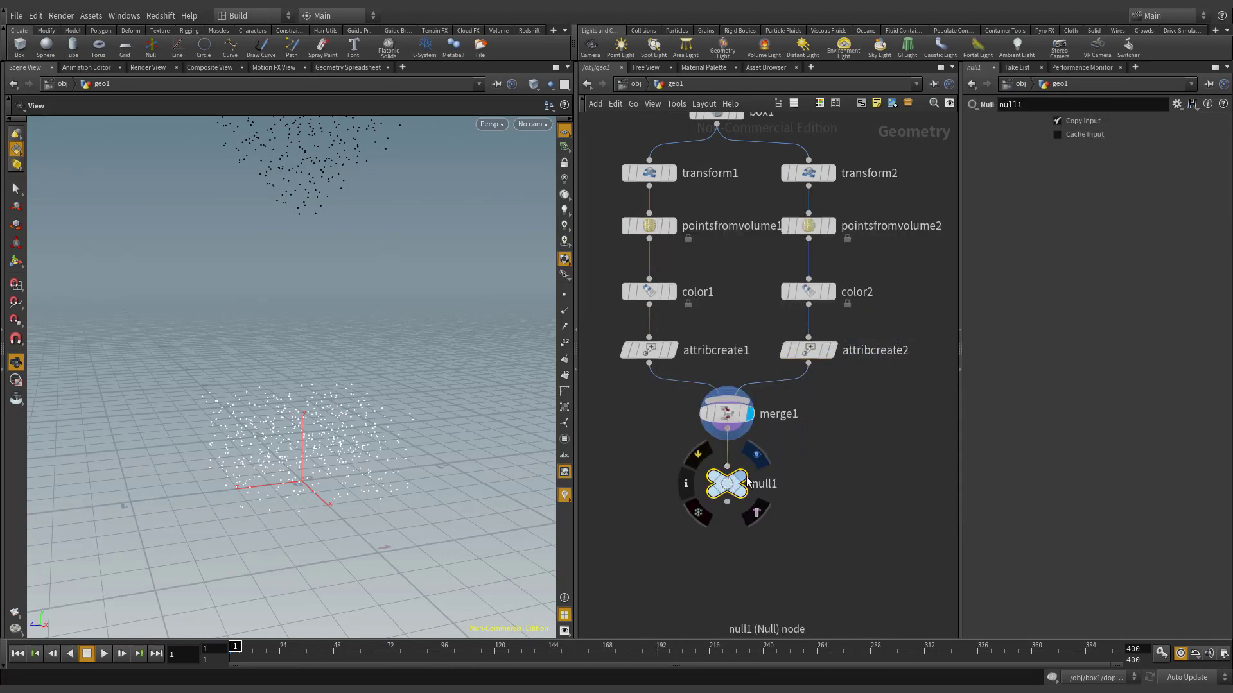
{"action": "double_click", "coordinate": [775, 485]}
{"action": "type", "text": "Fluid_Source"}
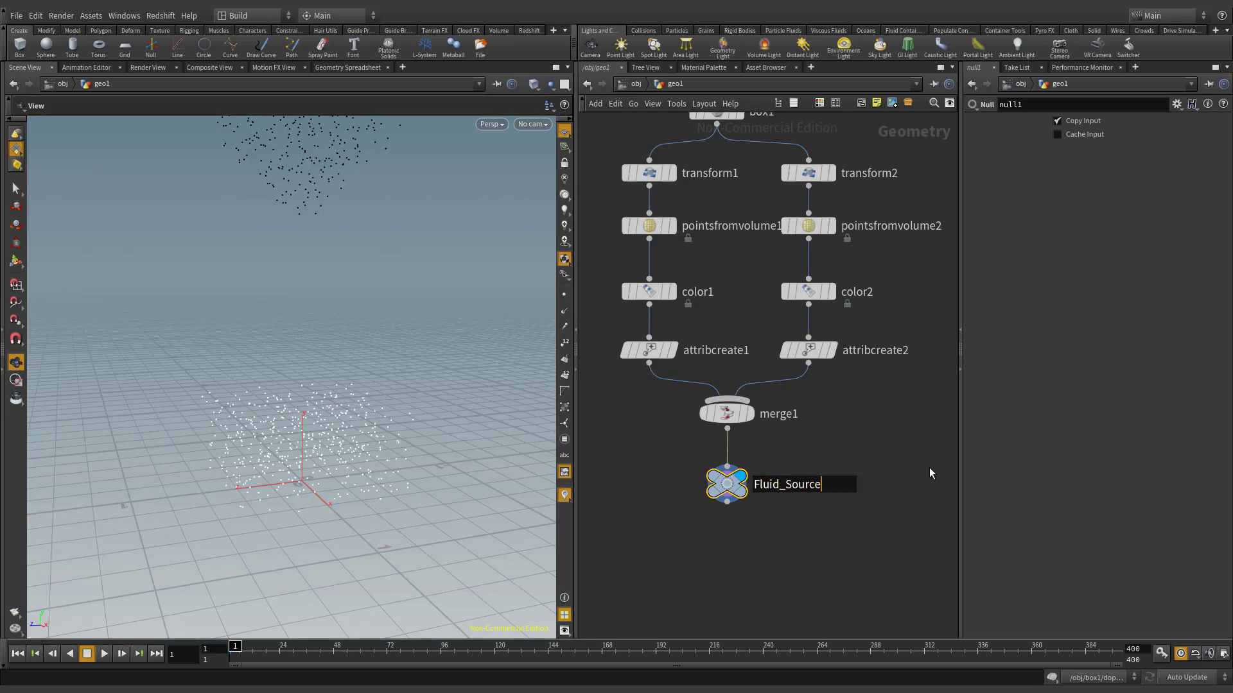
{"action": "key", "text": "Return"}
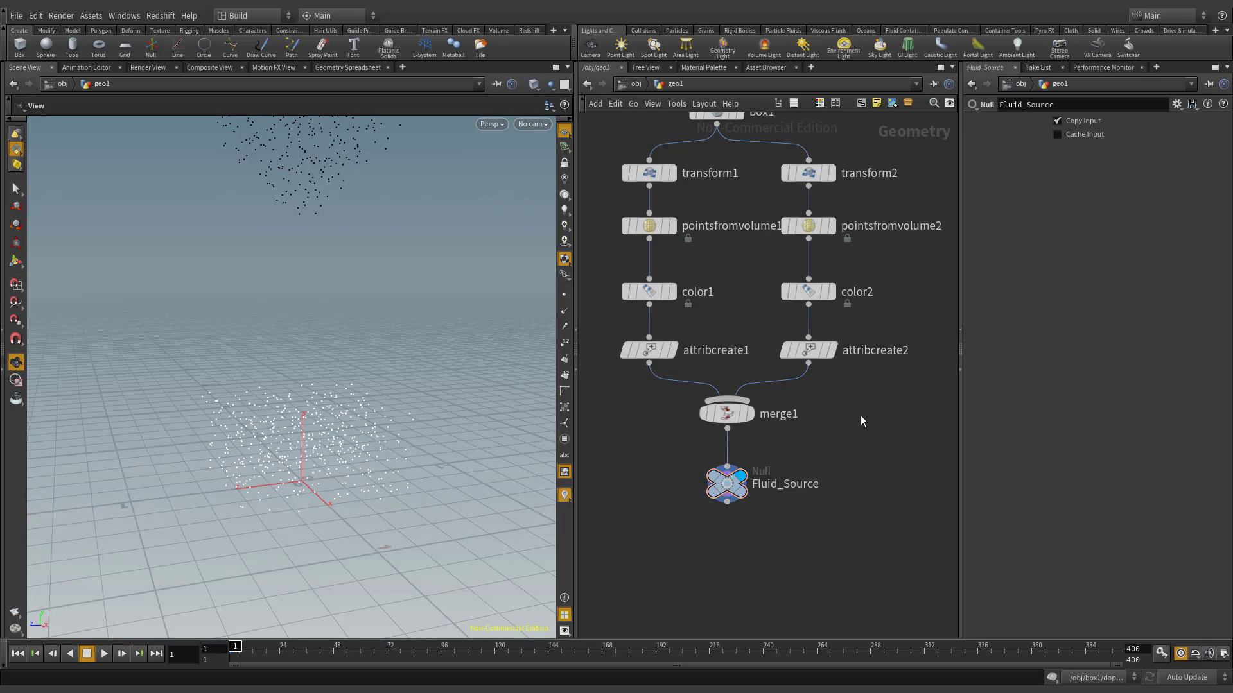
- Add a DOP Network below Fluid_Source and enter it
{"action": "middle_click_drag", "start_coordinate": [860, 415], "coordinate": [845, 467]}
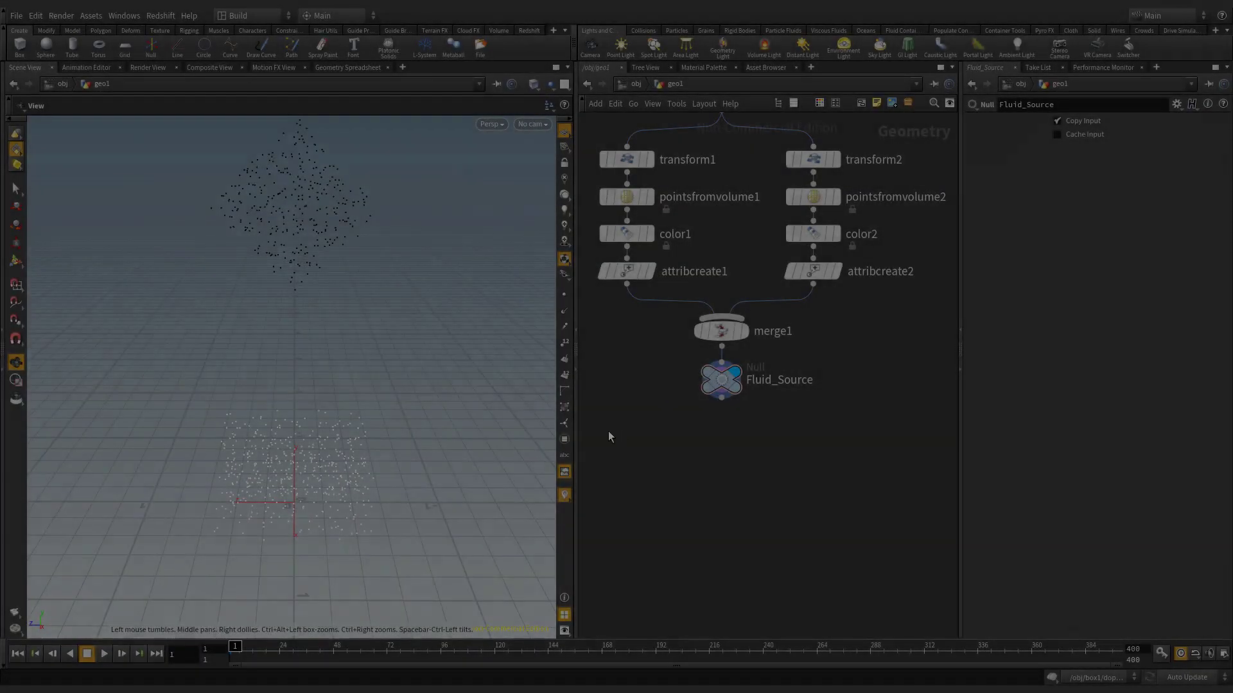
{"action": "key", "text": "Tab"}
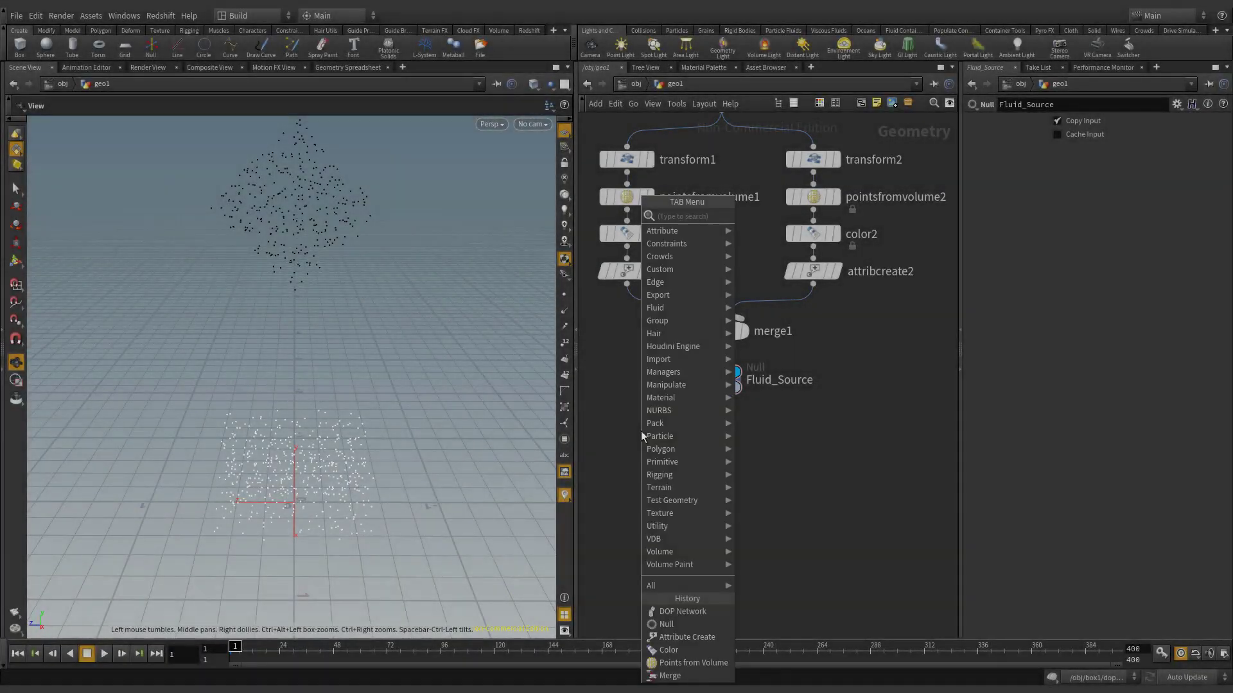
{"action": "mouse_move", "coordinate": [652, 375]}
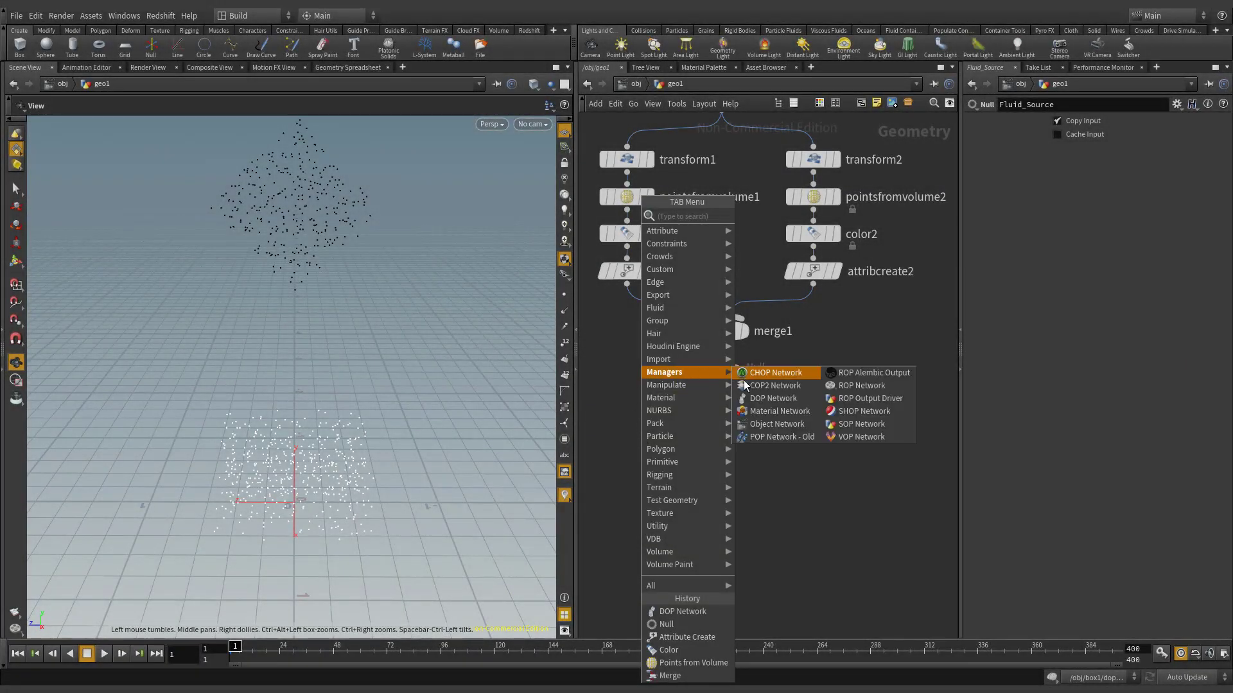
{"action": "left_click", "coordinate": [808, 398]}
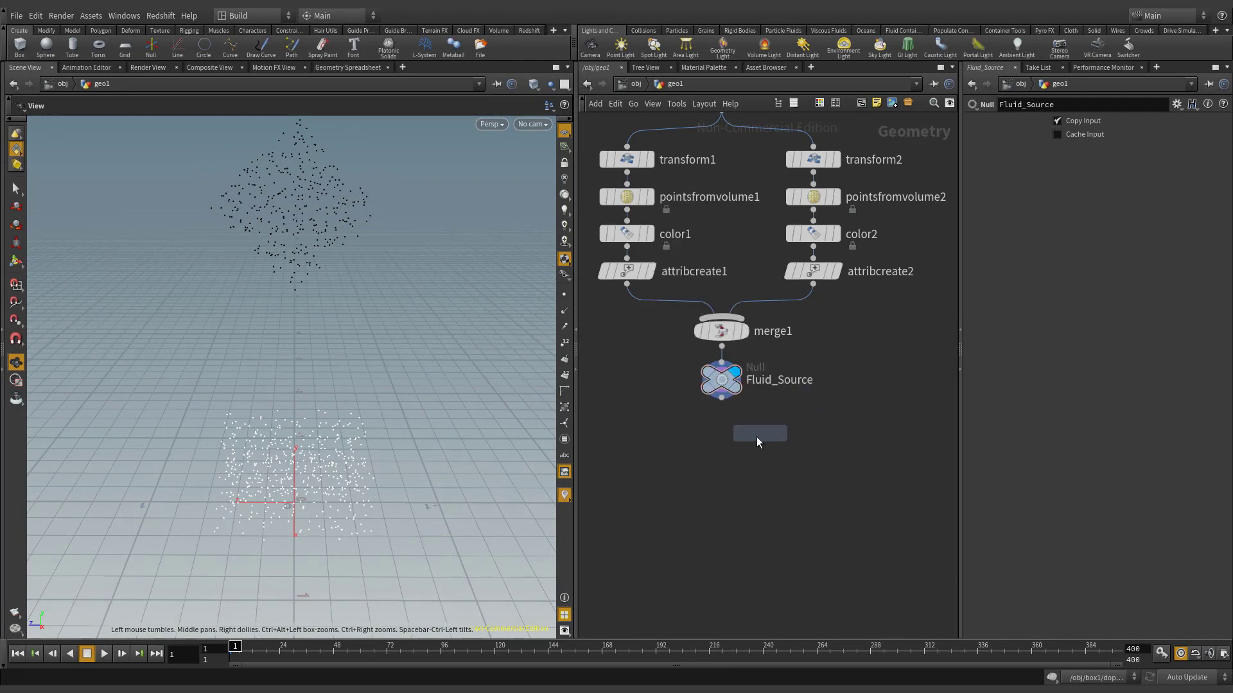
{"action": "left_click", "coordinate": [723, 477]}
{"action": "double_click", "coordinate": [723, 477]}
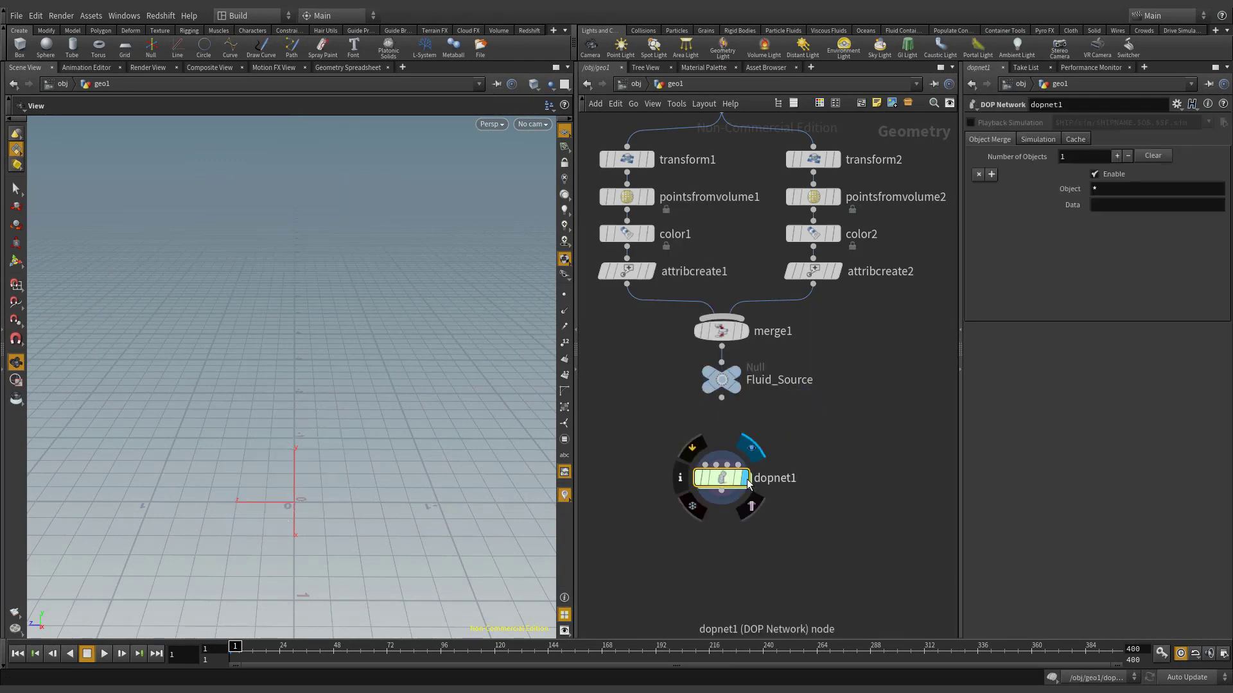
- Add a FLIP Solver above the output node
{"action": "key", "text": "Tab"}
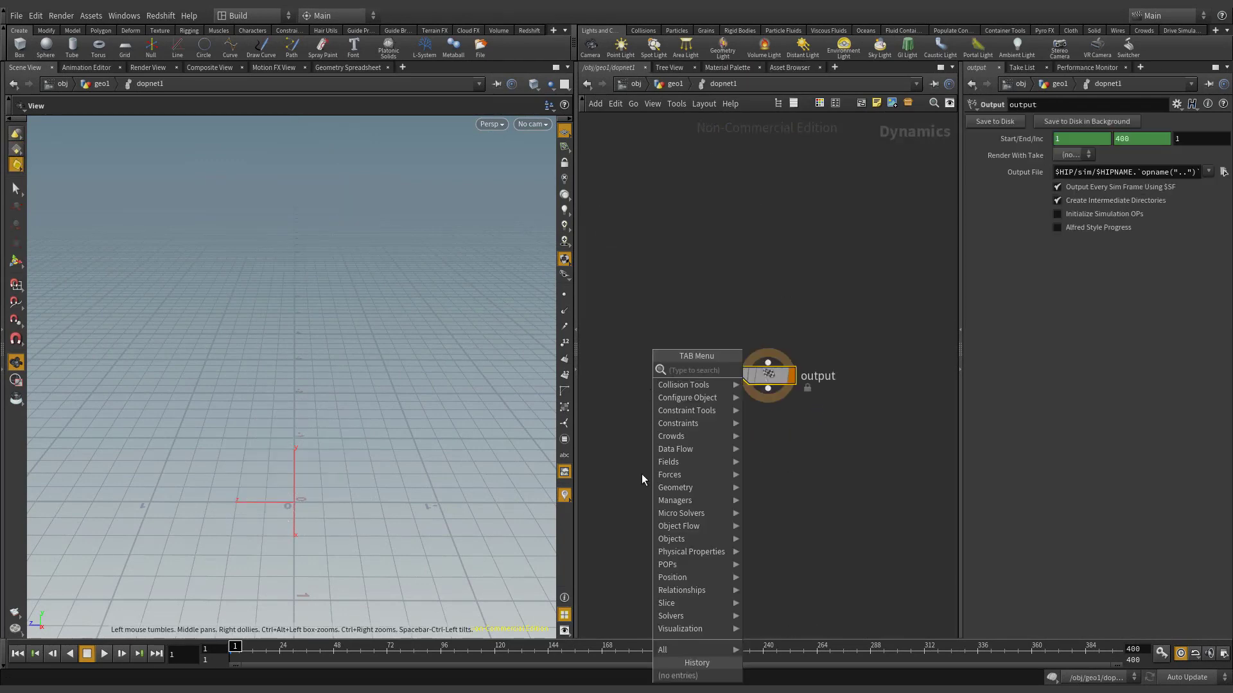
{"action": "mouse_move", "coordinate": [674, 616]}
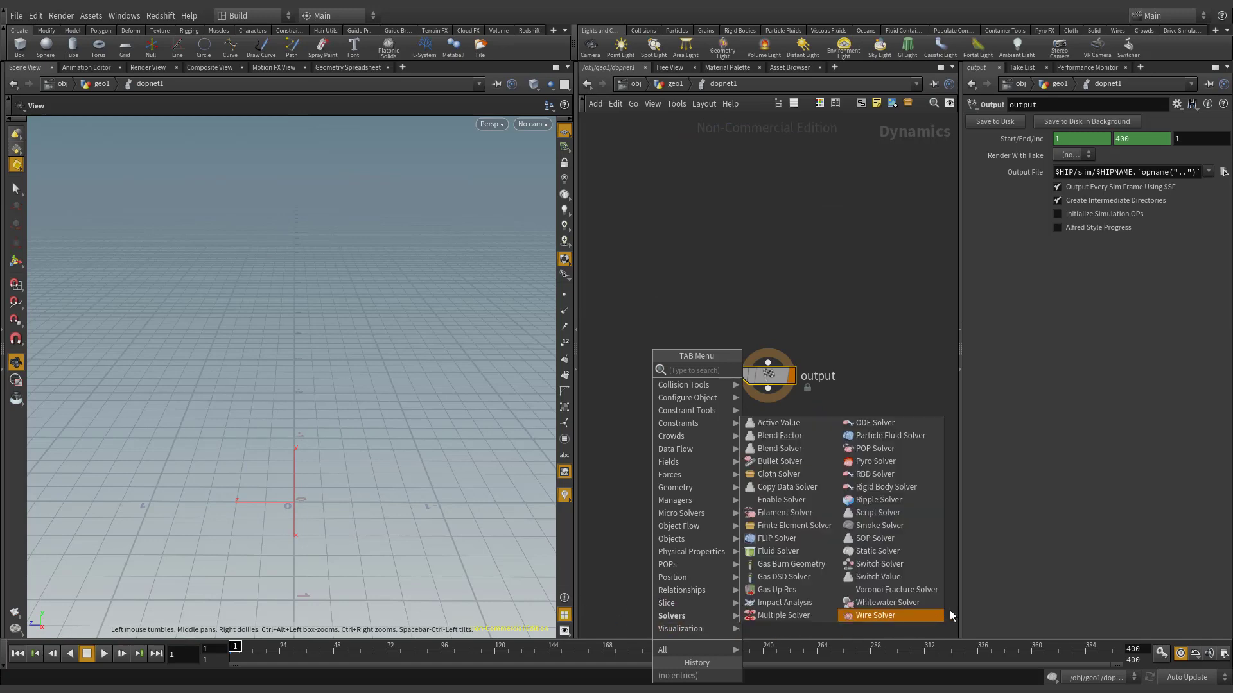
{"action": "left_click", "coordinate": [799, 538]}
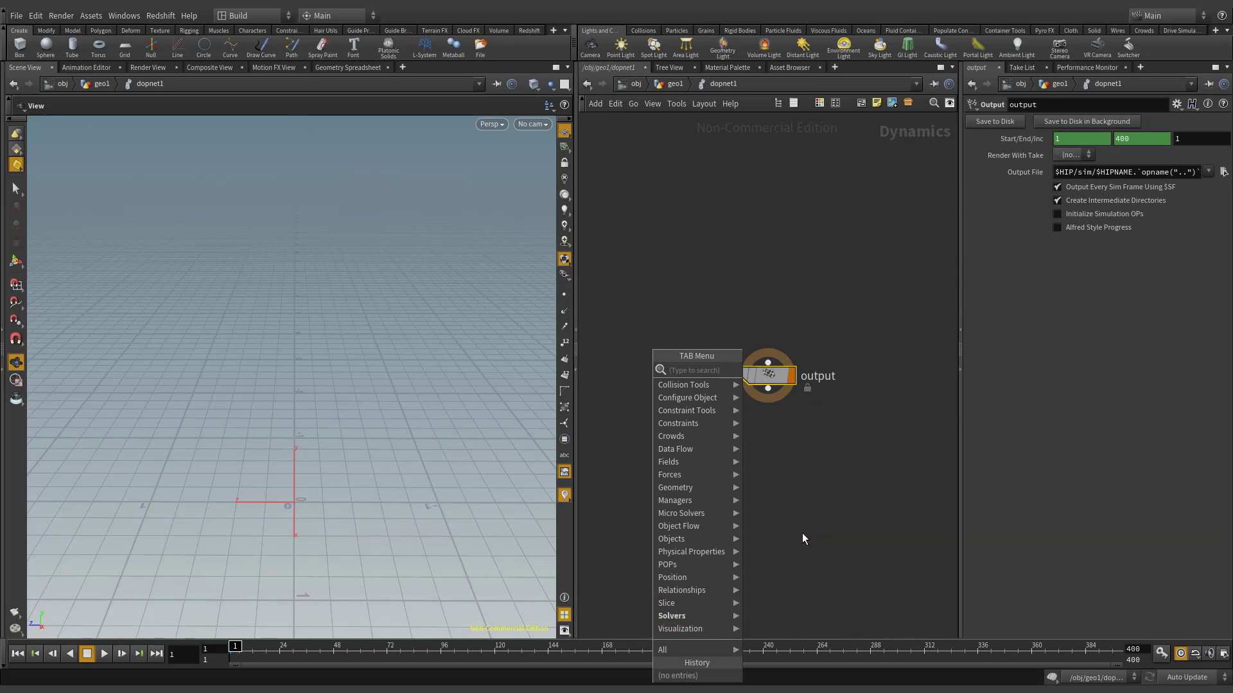
{"action": "left_click", "coordinate": [762, 254]}
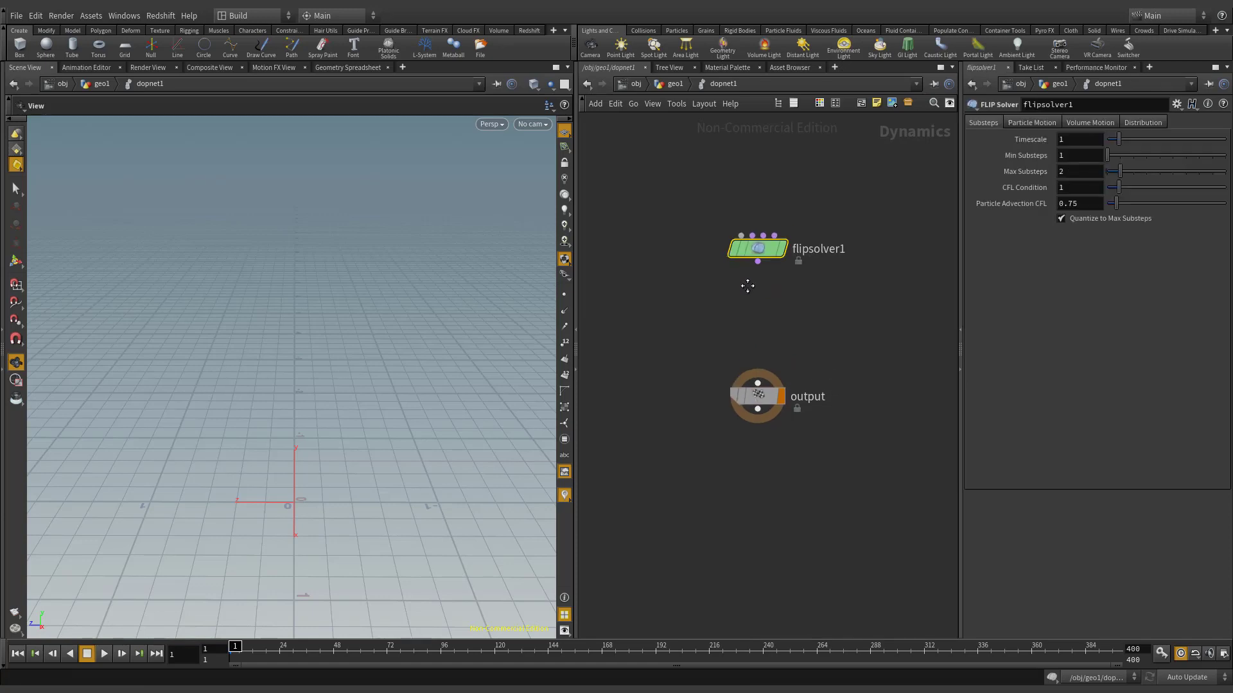
- Add a SOP Solver beside the FLIP Solver
{"action": "middle_click_drag", "start_coordinate": [747, 283], "coordinate": [686, 374]}
{"action": "key", "text": "Tab"}
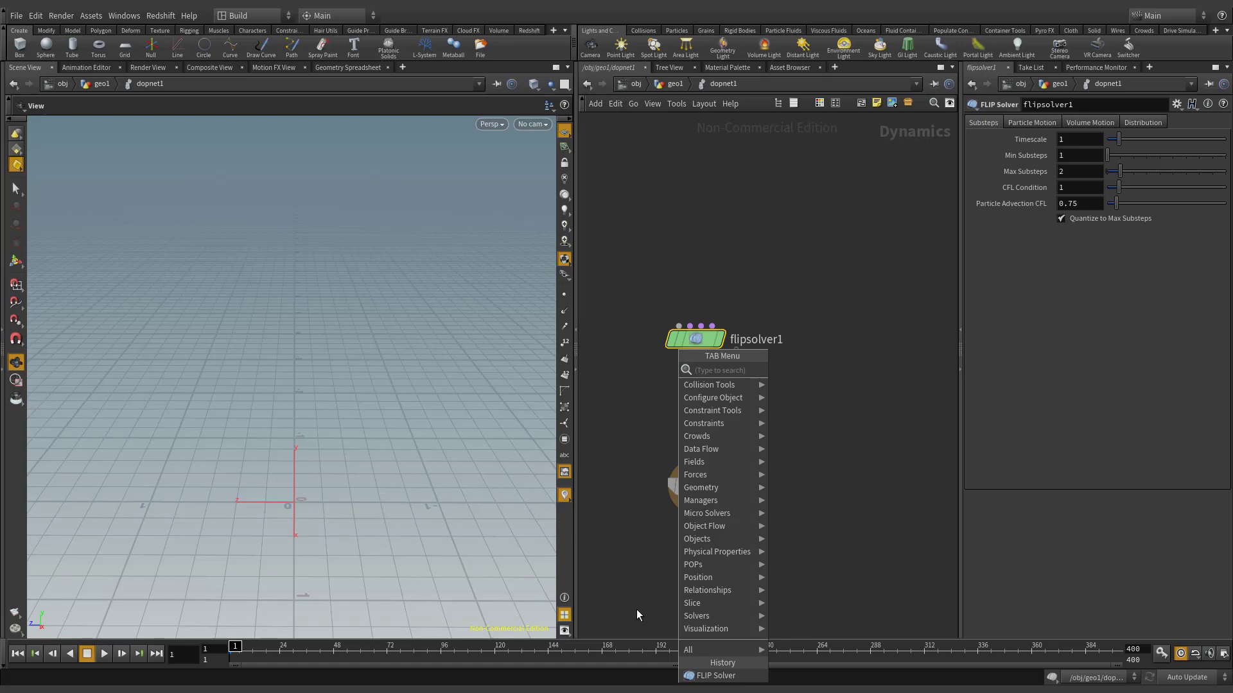
{"action": "mouse_move", "coordinate": [700, 615]}
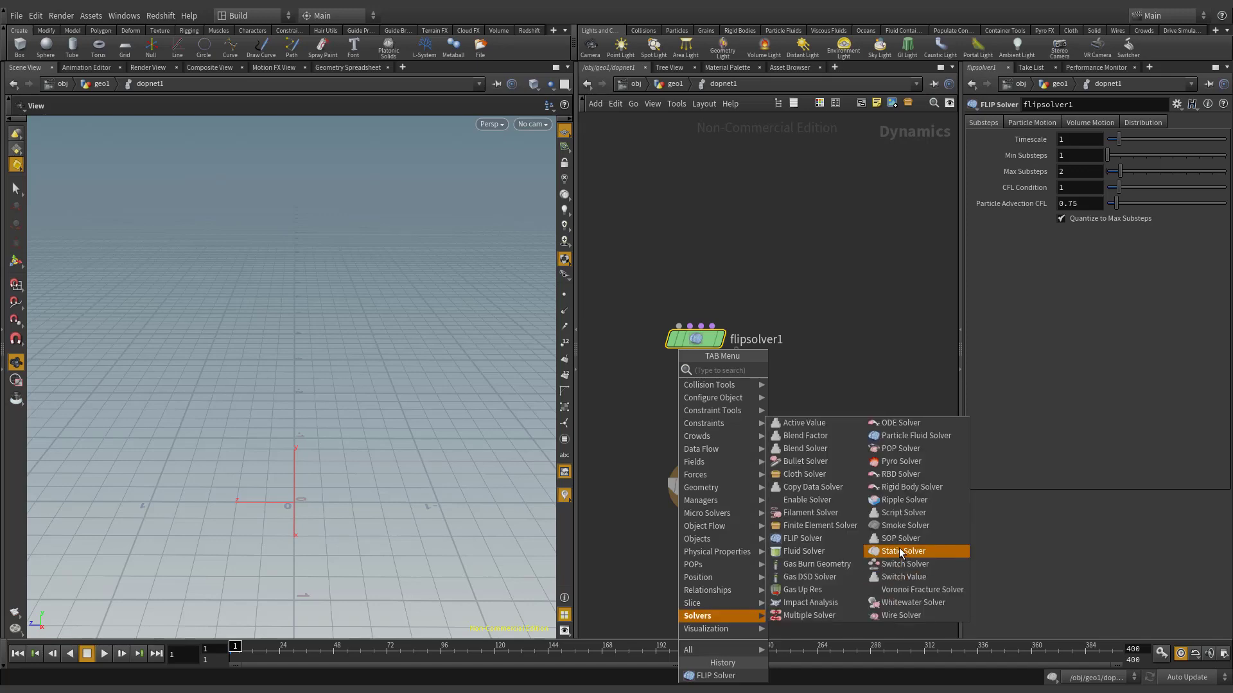
{"action": "key", "text": "Escape"}
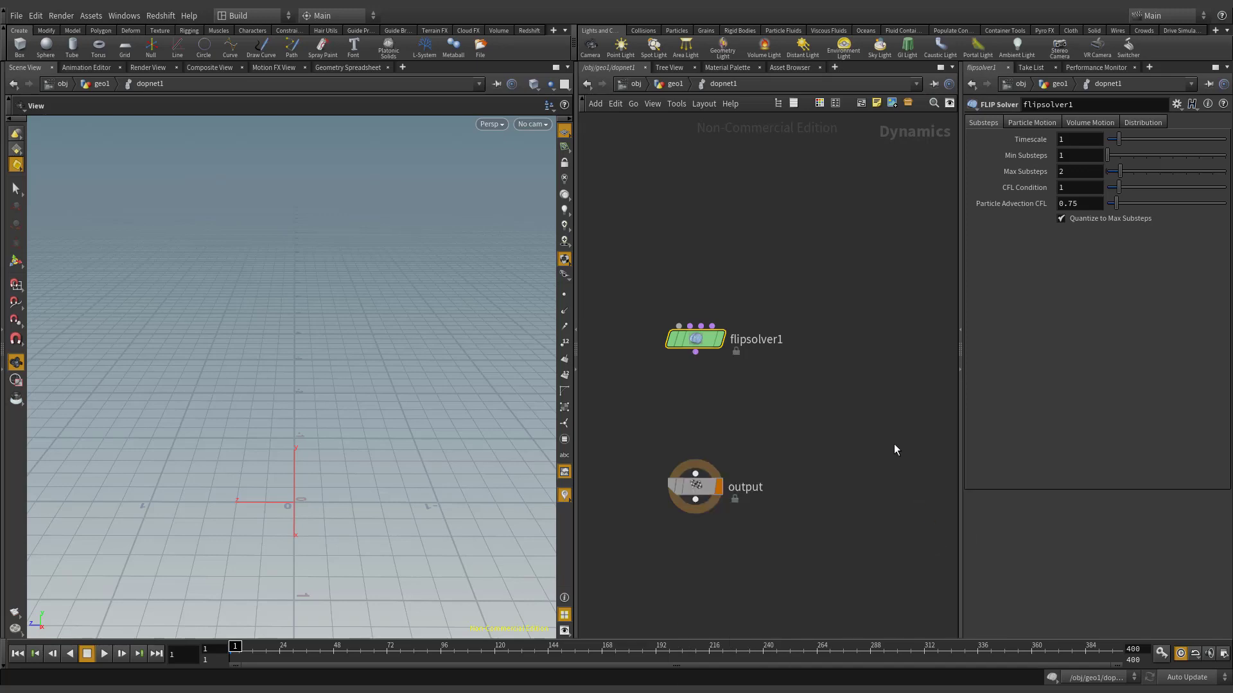
{"action": "left_click", "coordinate": [834, 339]}
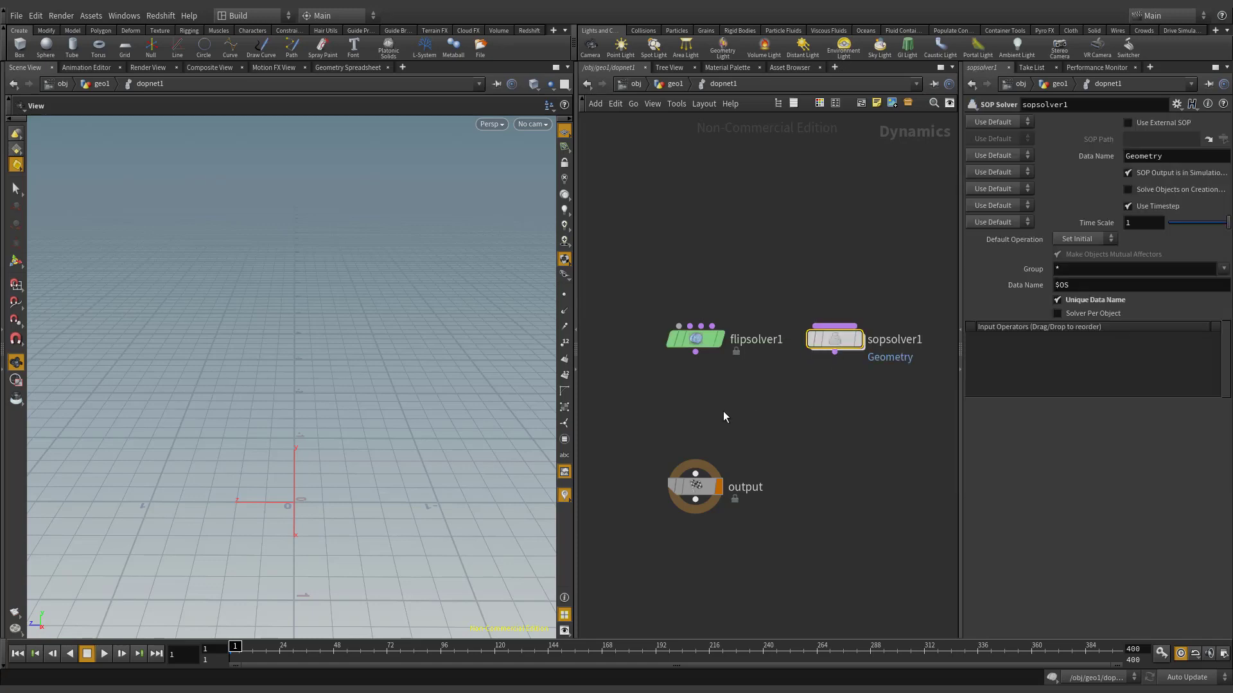
- Add a Multiple Solver fed by the FLIP and SOP solvers, connect it to the output and move both solvers up
{"action": "key", "text": "Tab"}
{"action": "mouse_move", "coordinate": [764, 603]}
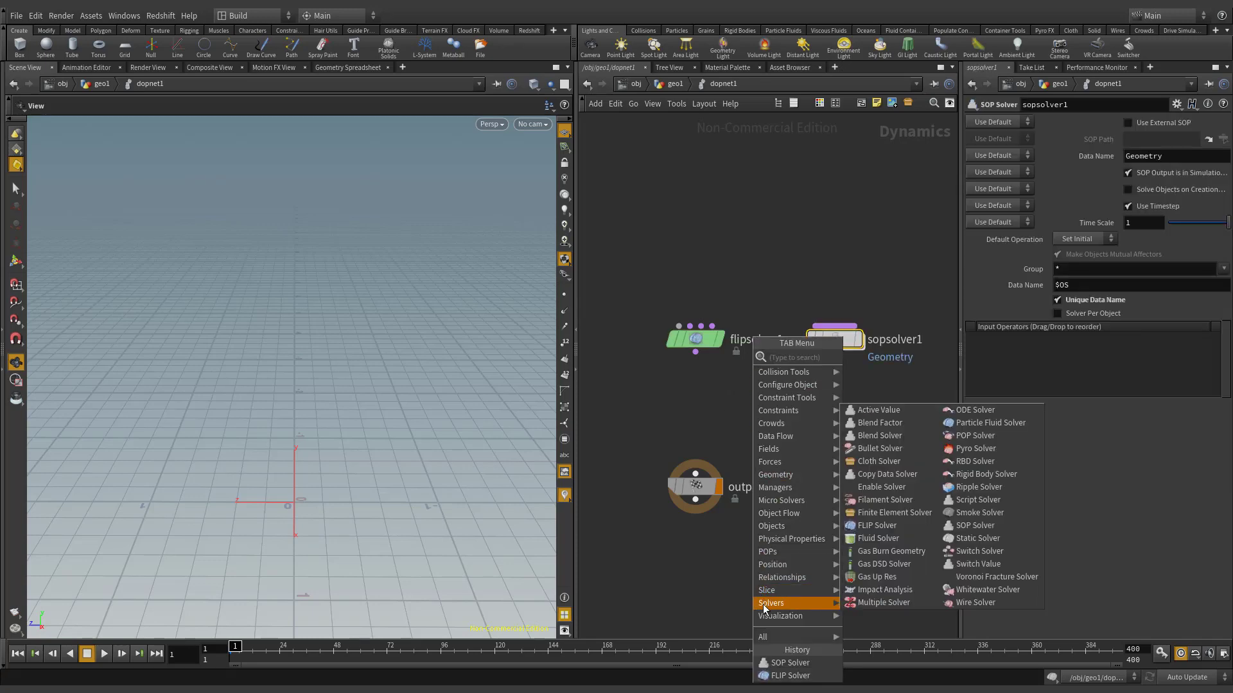
{"action": "left_click", "coordinate": [892, 601]}
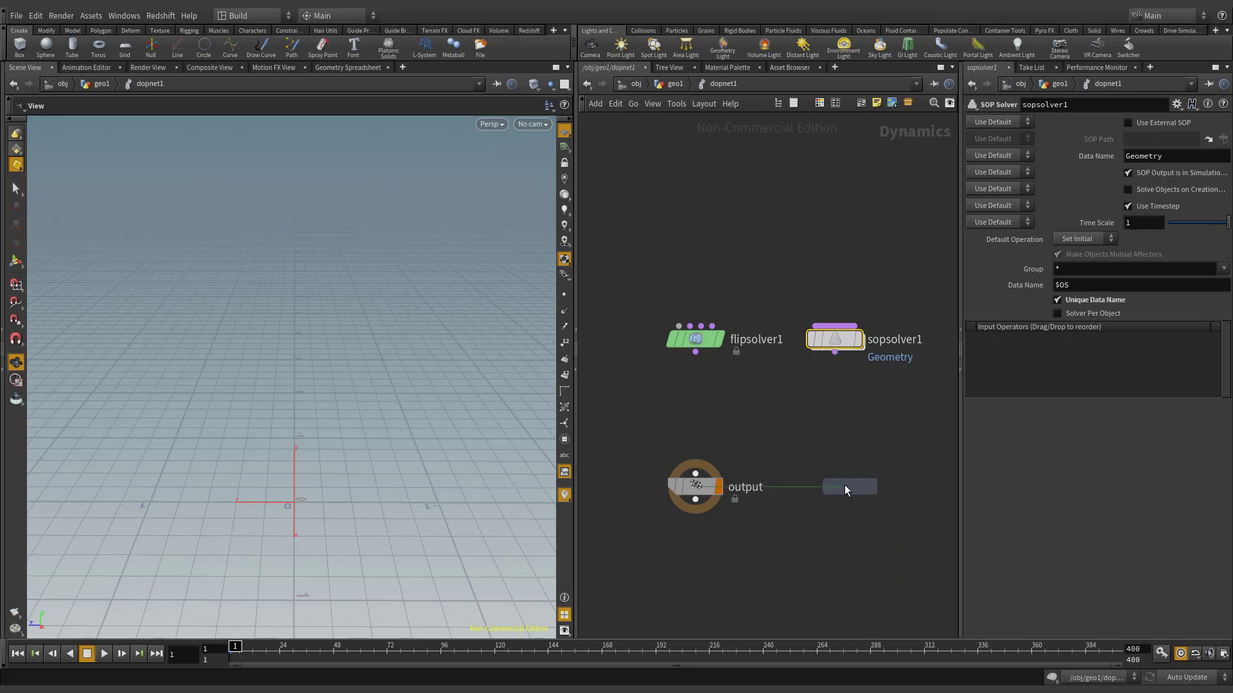
{"action": "left_click", "coordinate": [696, 396]}
{"action": "left_click_drag", "start_coordinate": [699, 310], "coordinate": [695, 474]}
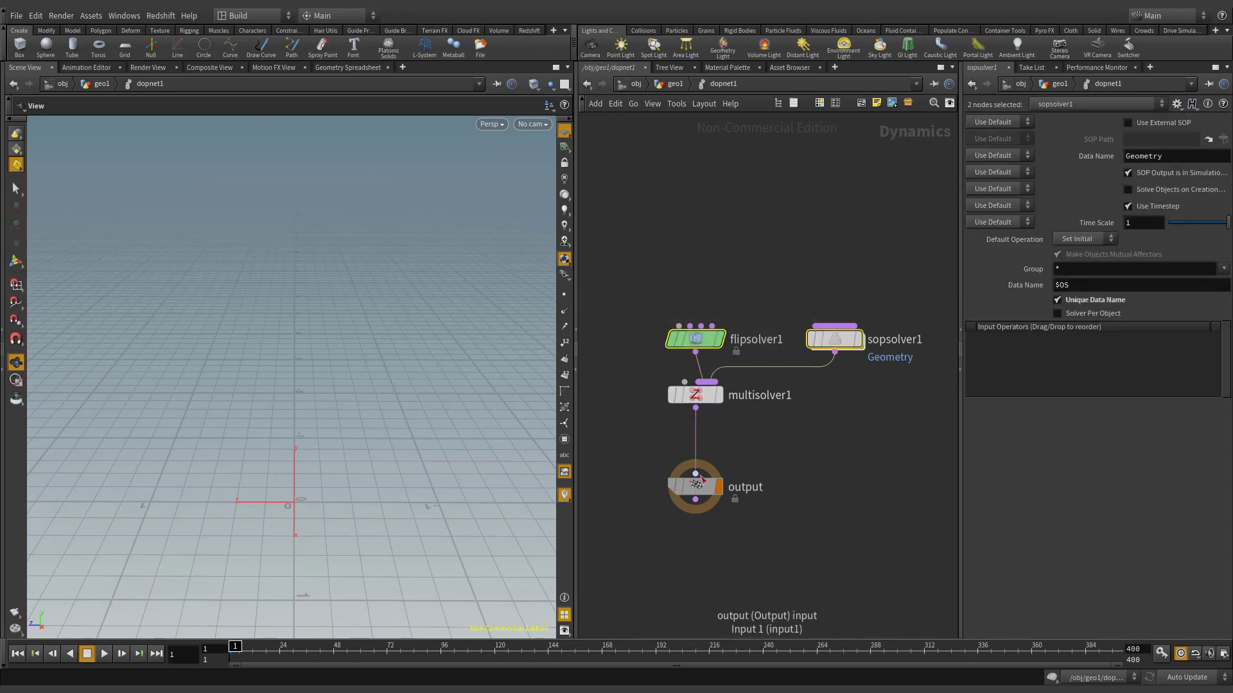
{"action": "left_click_drag", "start_coordinate": [692, 343], "coordinate": [698, 260]}
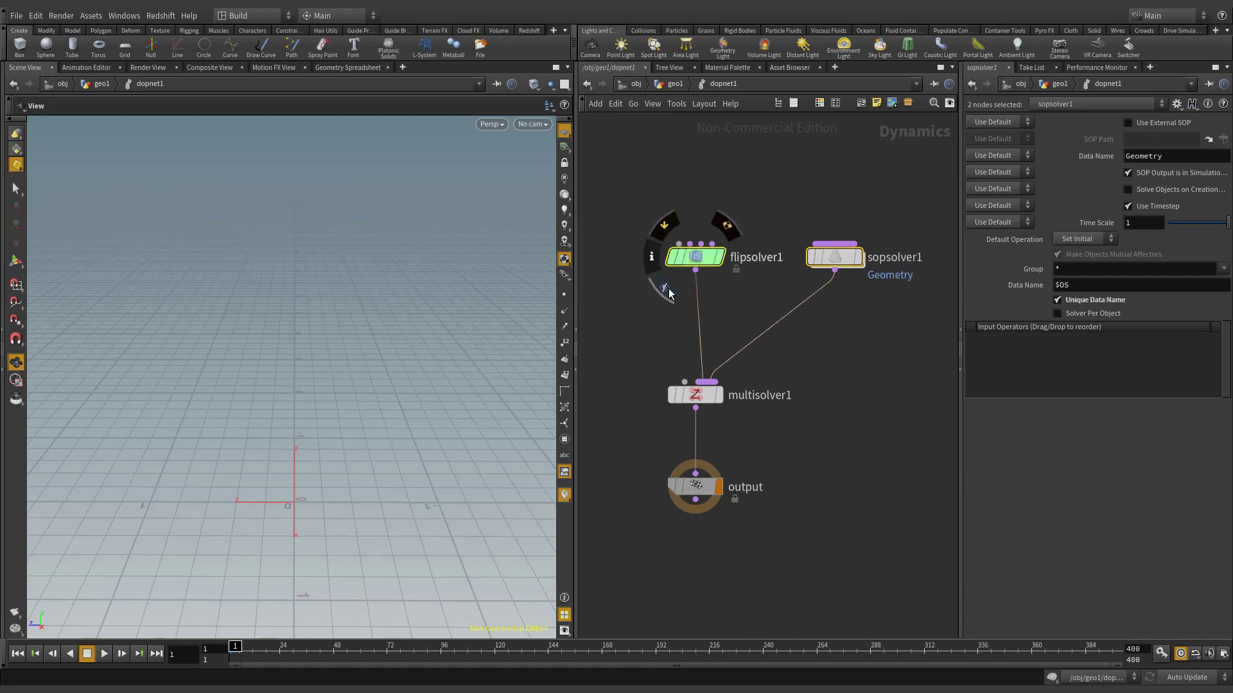
- Add a FLIP Object beside the FLIP Solver and connect it to the Multiple Solver's first input
{"action": "key", "text": "Tab"}
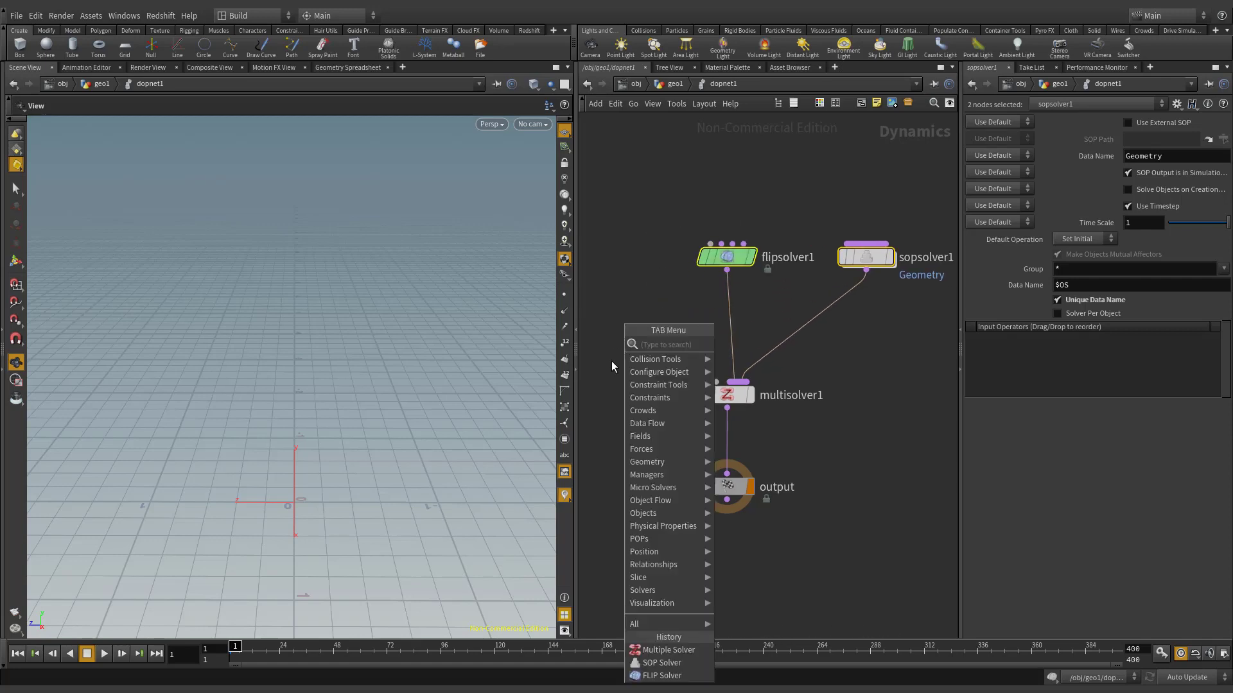
{"action": "mouse_move", "coordinate": [648, 513]}
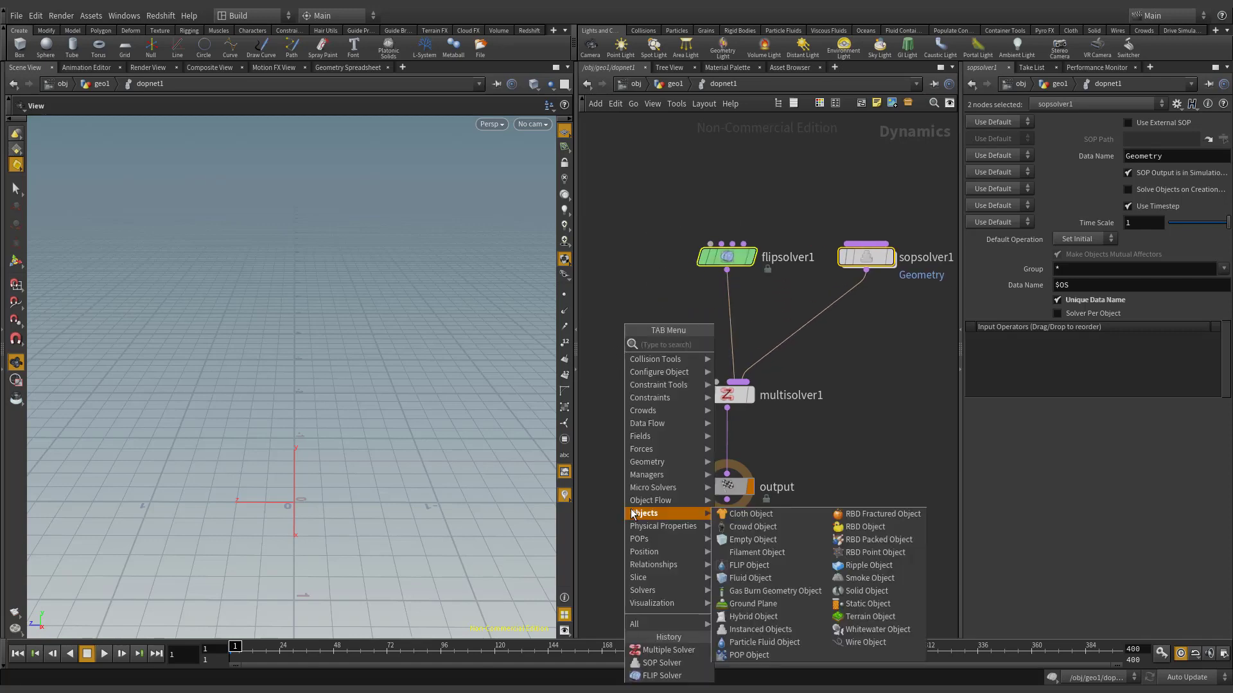
{"action": "left_click", "coordinate": [780, 567]}
{"action": "left_click", "coordinate": [610, 259]}
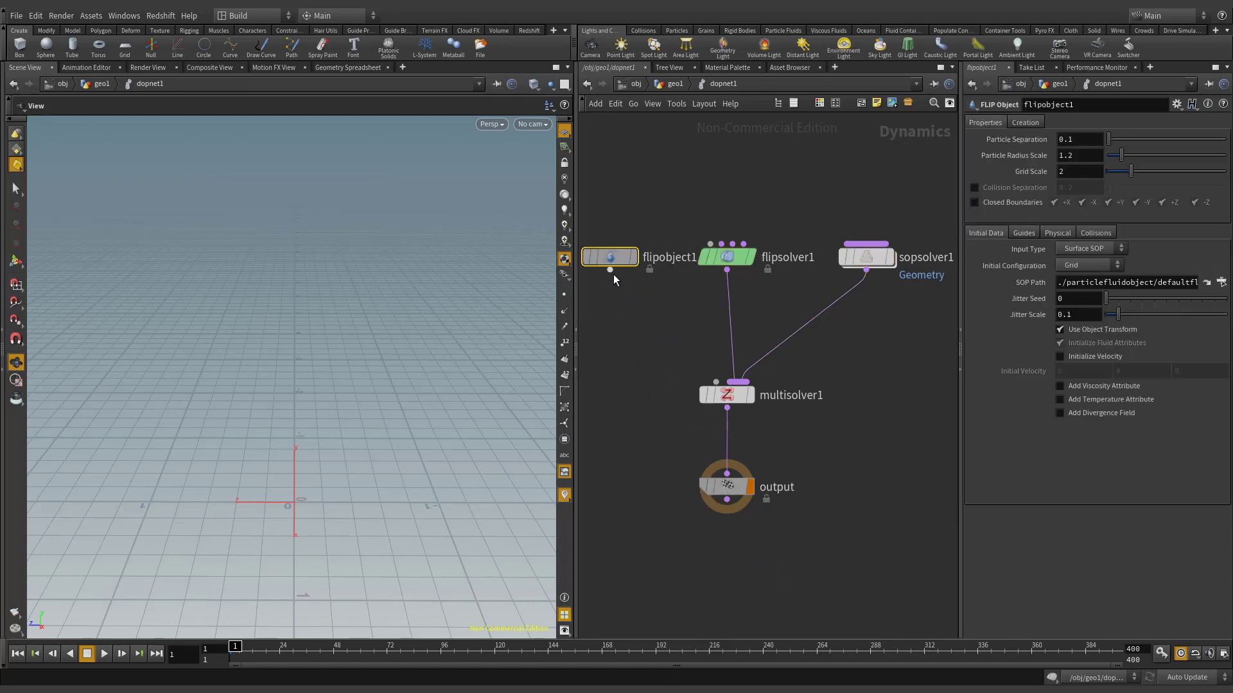
{"action": "left_click_drag", "start_coordinate": [610, 270], "coordinate": [695, 387]}
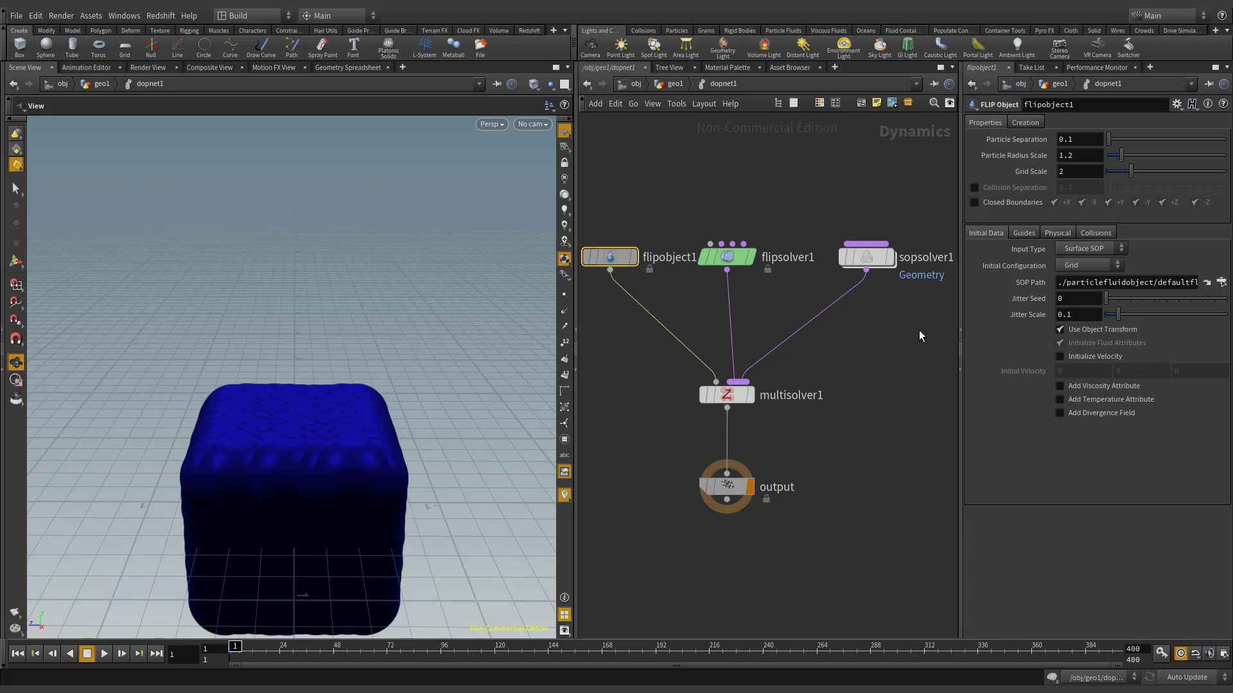
- Clear the SOP Path of the FLIP Object
{"action": "triple_click", "coordinate": [1109, 282]}
{"action": "key", "text": "BackSpace"}
{"action": "key", "text": "Return"}
- Add a Source Volume above the FLIP Solver and connect it to the solver's last input
{"action": "middle_click_drag", "start_coordinate": [662, 207], "coordinate": [666, 327]}
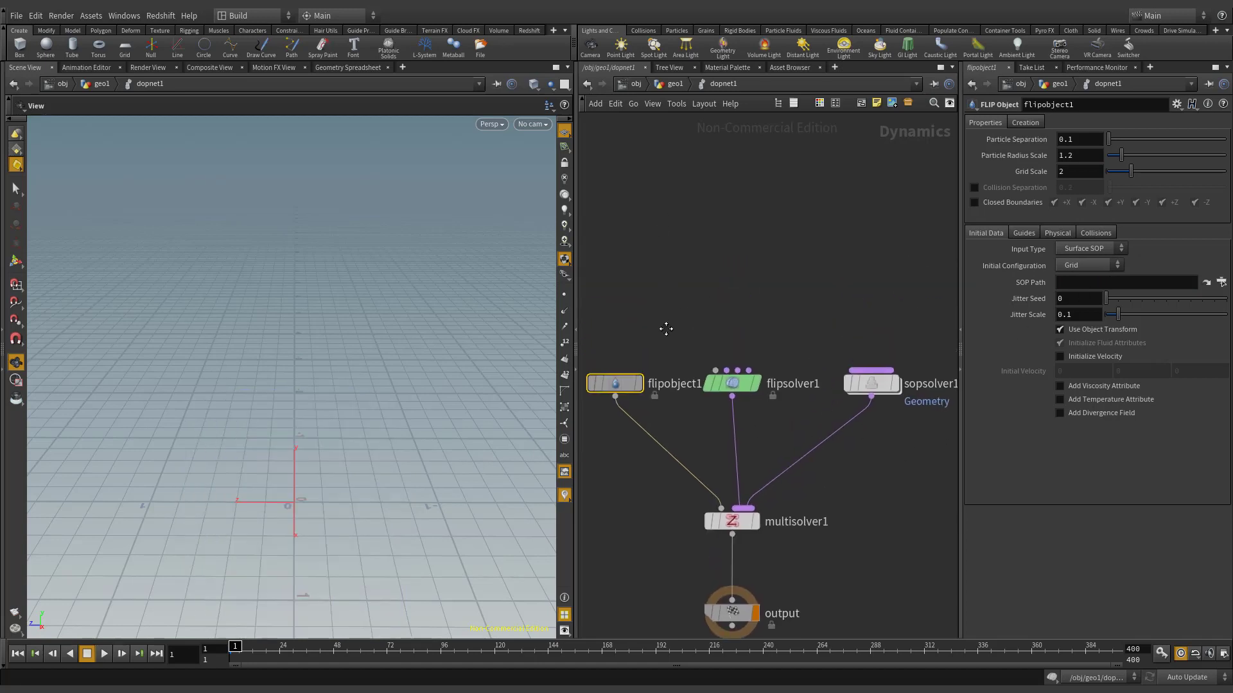
{"action": "key", "text": "Tab"}
{"action": "mouse_move", "coordinate": [677, 472]}
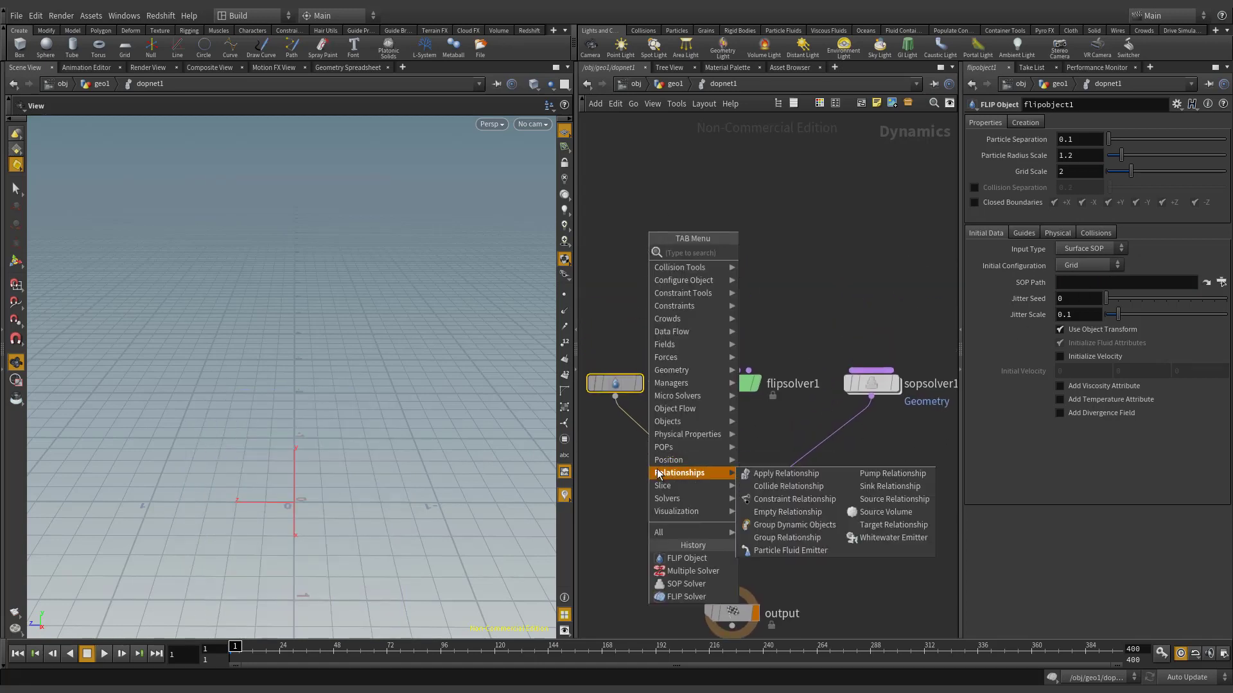
{"action": "left_click", "coordinate": [892, 512]}
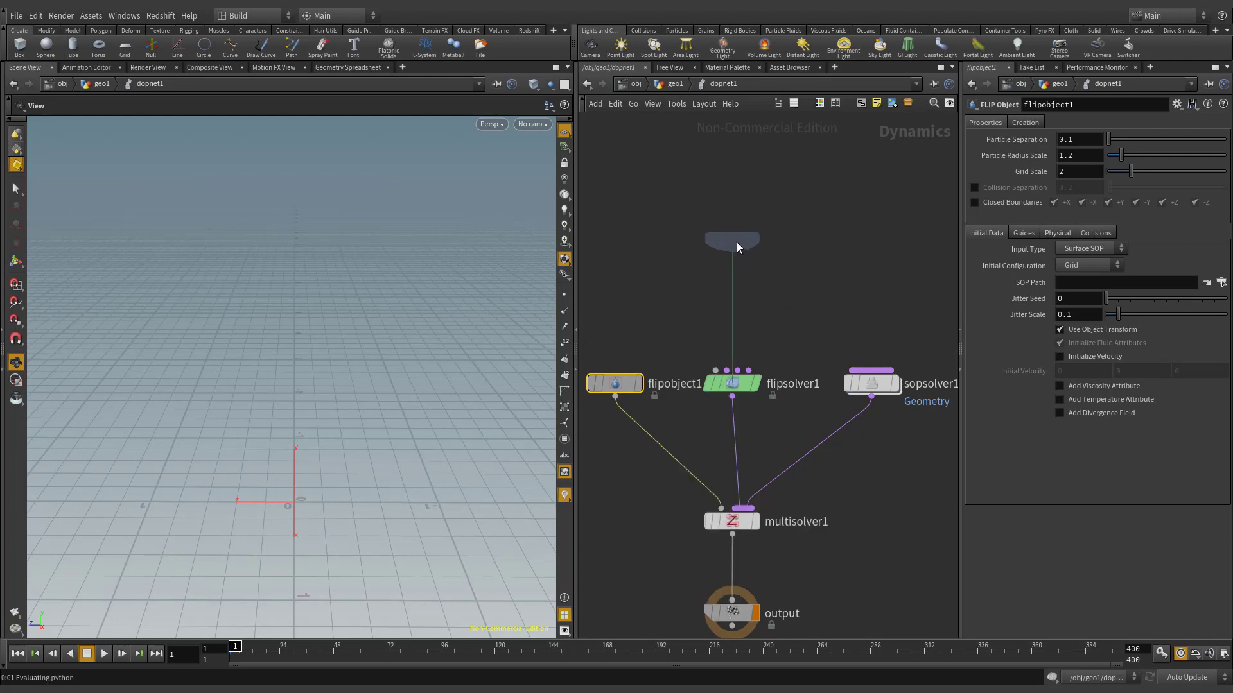
{"action": "left_click", "coordinate": [735, 240]}
{"action": "left_click", "coordinate": [732, 255]}
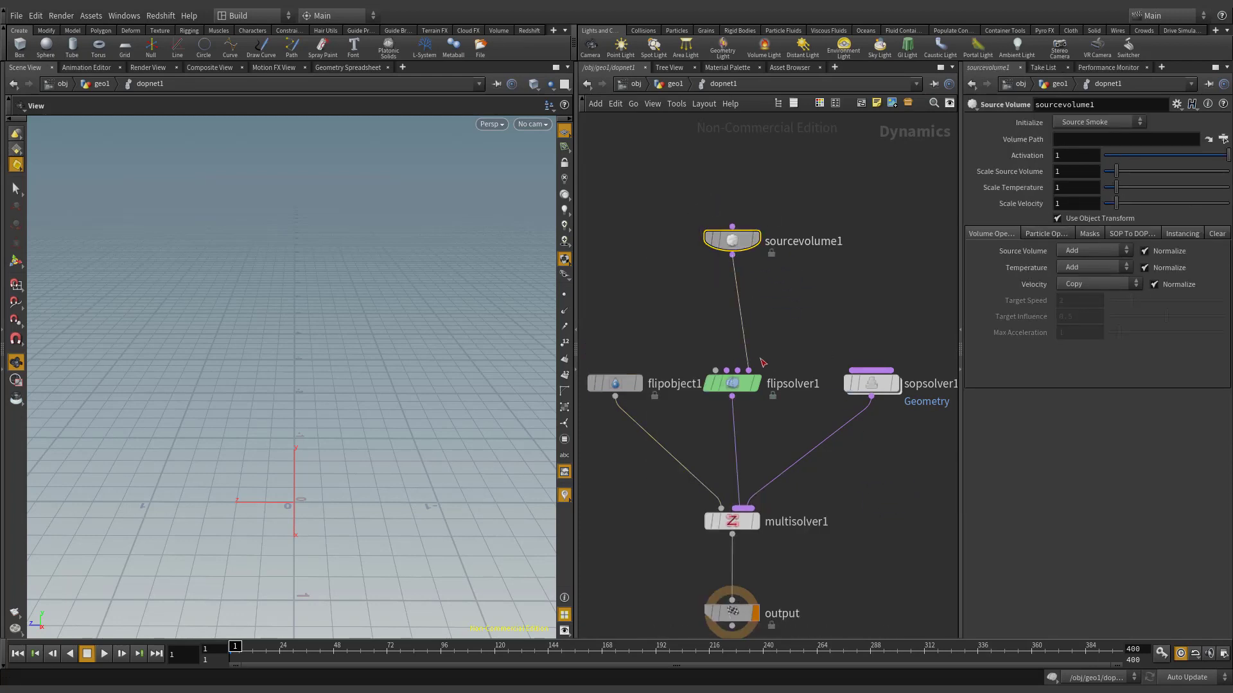
{"action": "left_click", "coordinate": [748, 370]}
- Initialize the Source Volume as Source FLIP and set its Volume Path to /obj/geo1/Fluid_Source
{"action": "left_click", "coordinate": [1070, 124]}
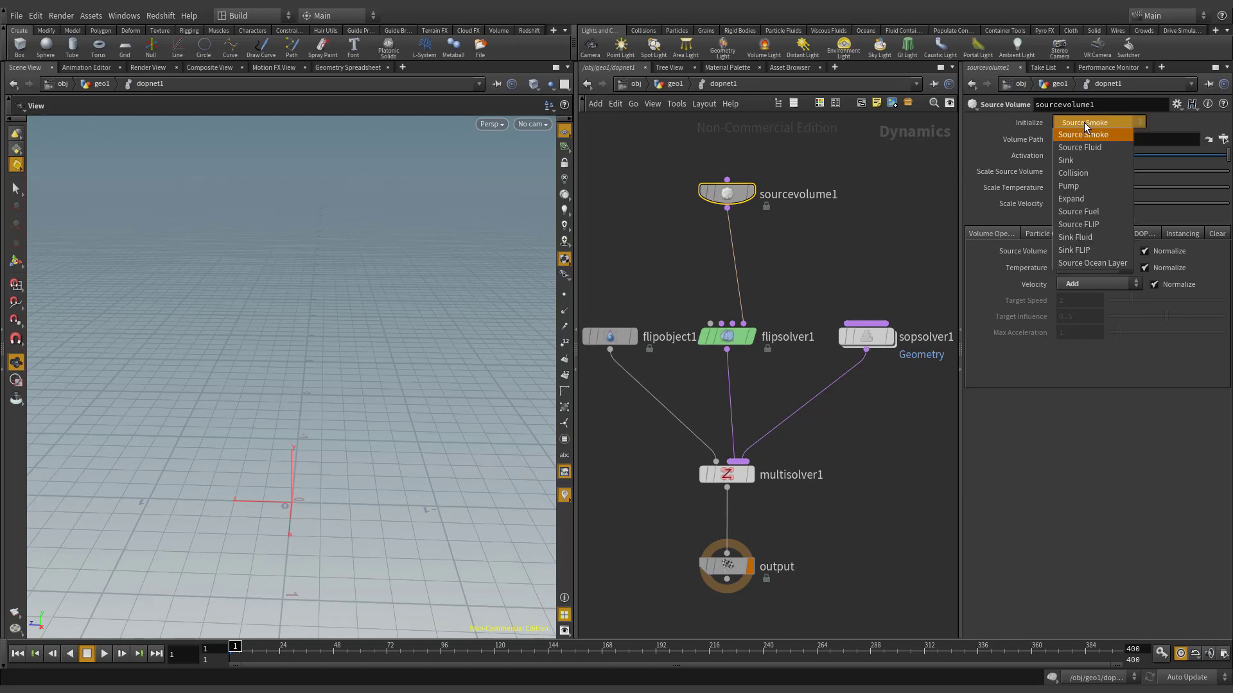
{"action": "left_click", "coordinate": [1118, 226]}
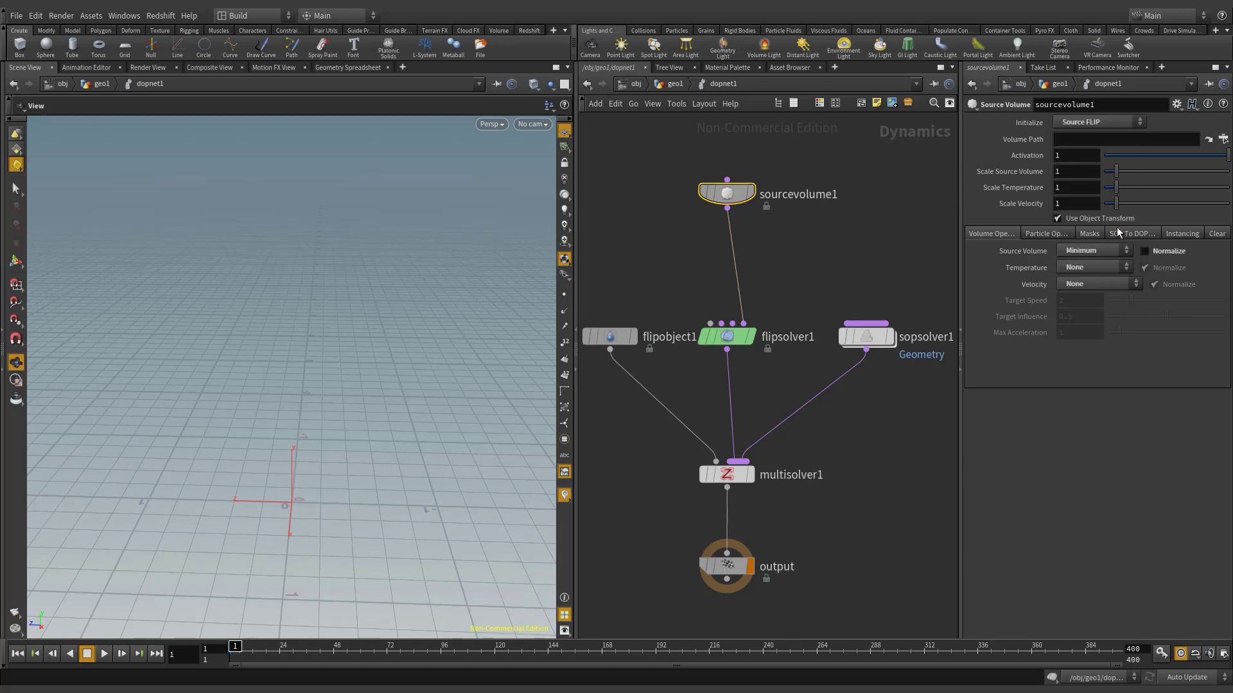
{"action": "left_click", "coordinate": [1223, 139]}
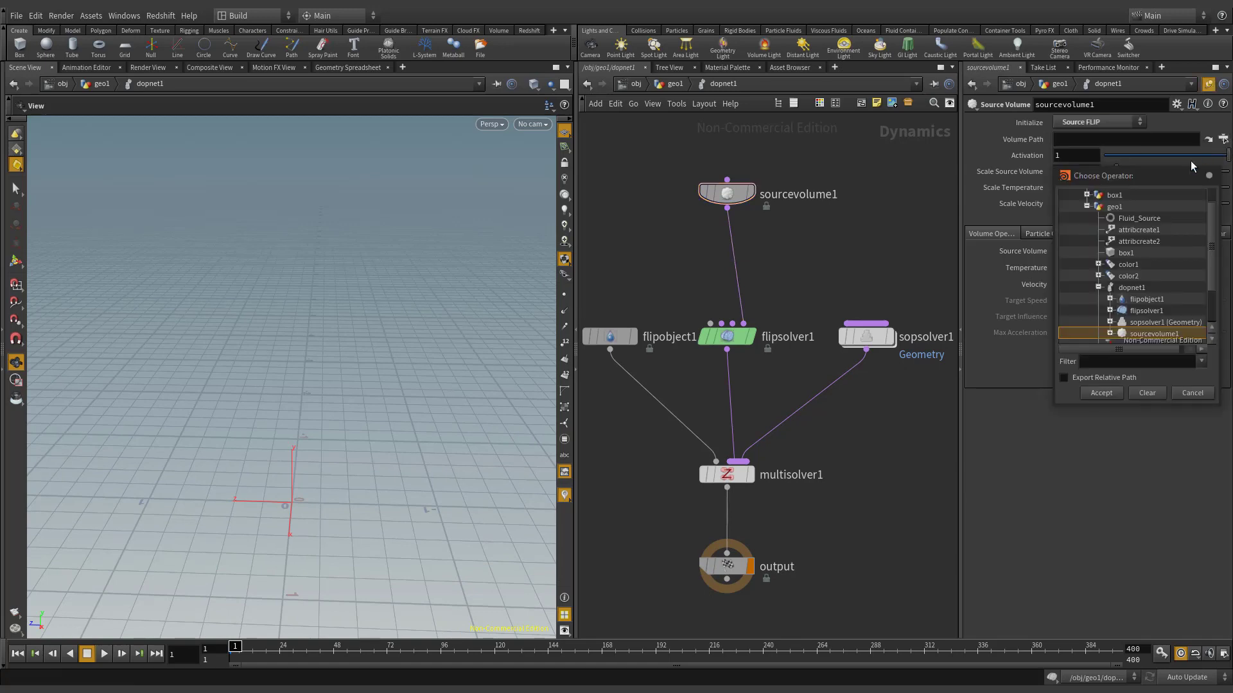
{"action": "left_click", "coordinate": [1139, 219]}
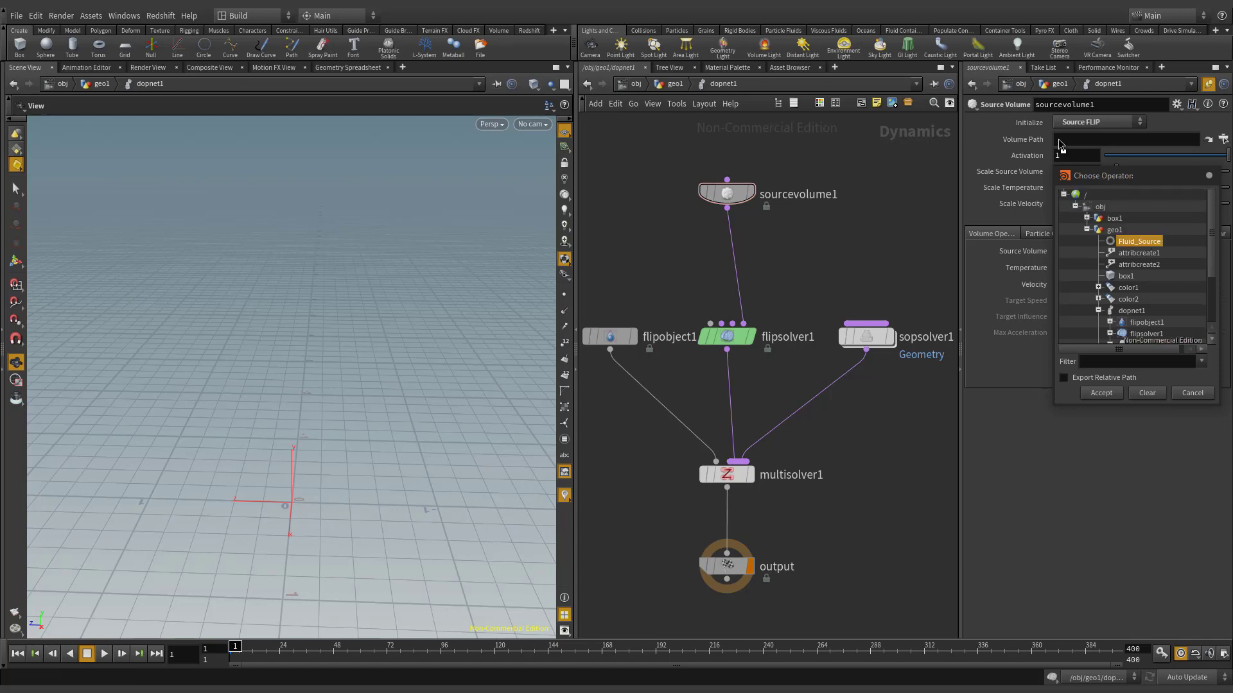
{"action": "left_click_drag", "start_coordinate": [1059, 140], "coordinate": [1060, 141]}
{"action": "left_click", "coordinate": [1203, 176]}
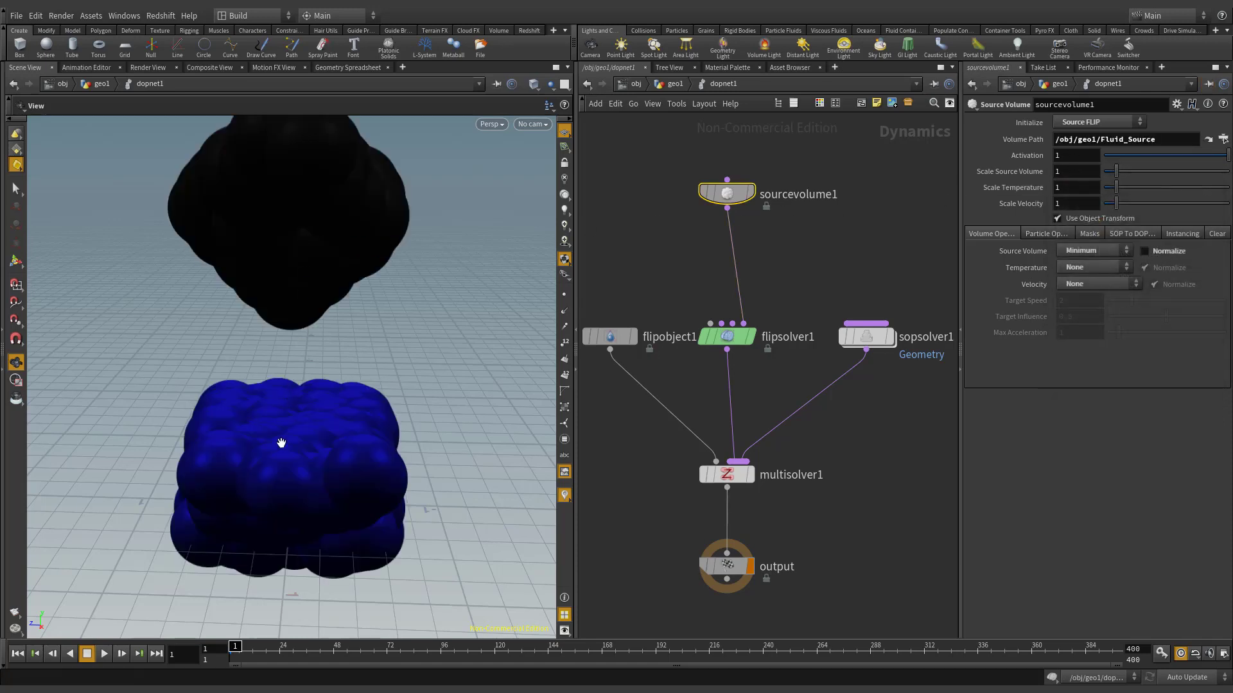
- In the FLIP Object's particle guides, set Visualization to Particles and Visualization Type to None
{"action": "left_click", "coordinate": [597, 338]}
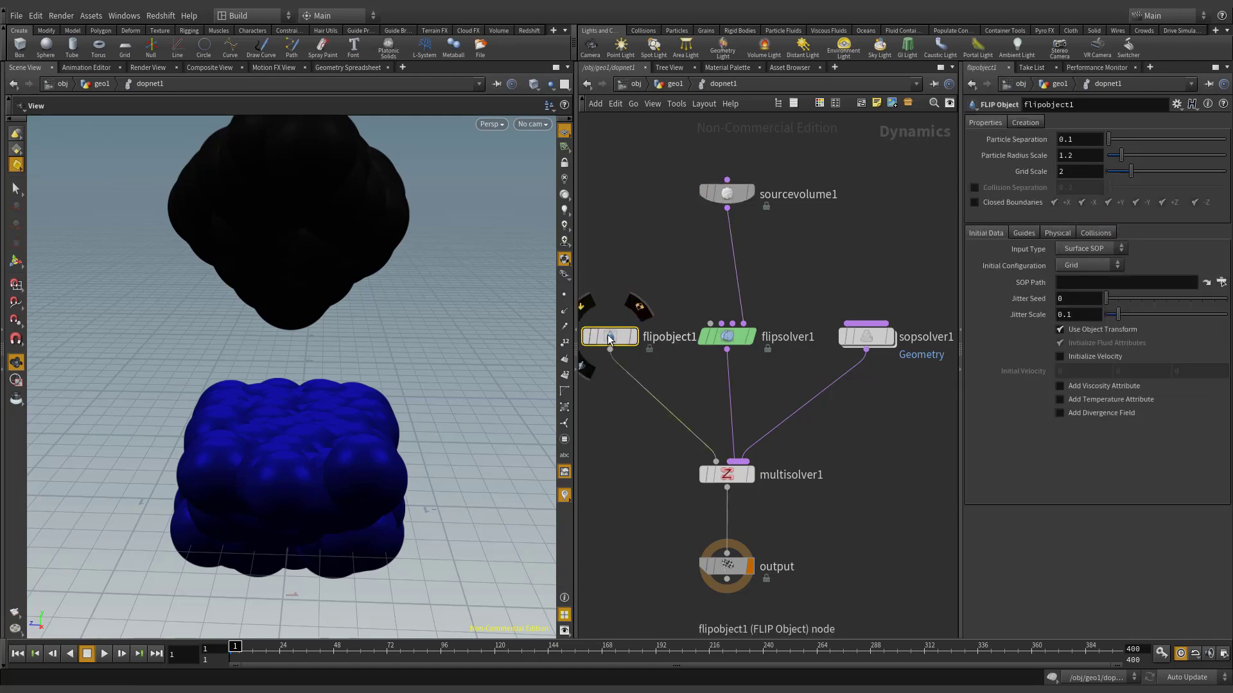
{"action": "left_click", "coordinate": [1017, 234]}
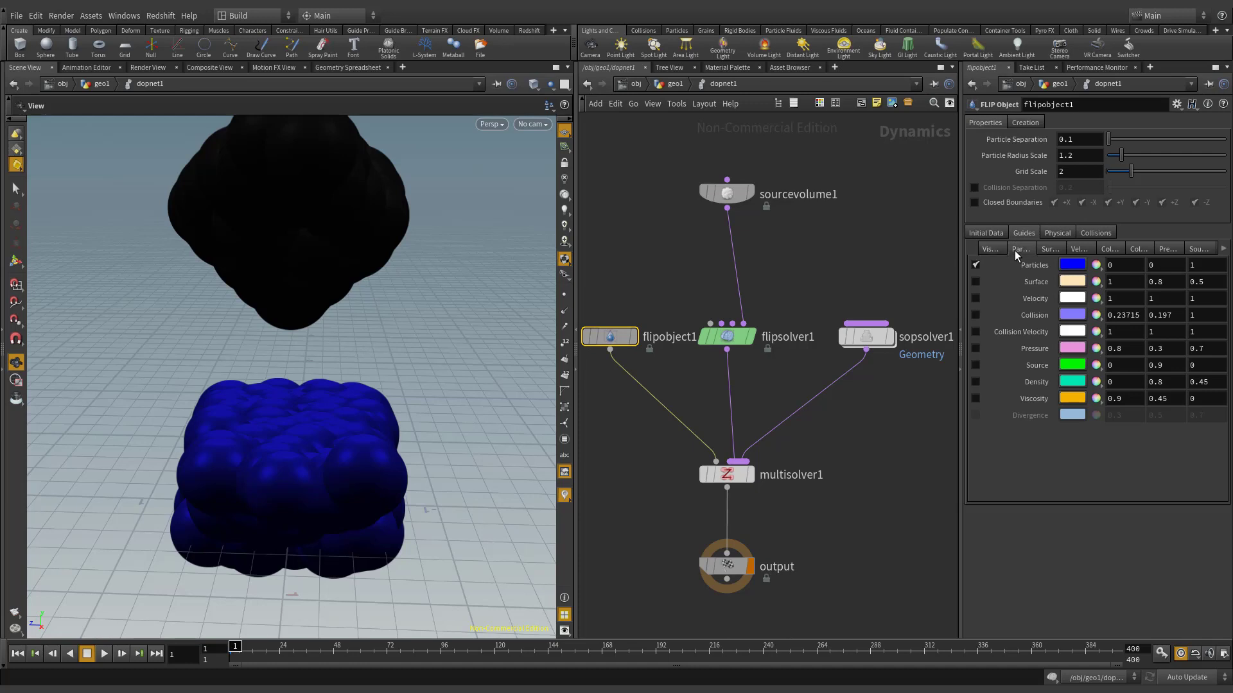
{"action": "left_click", "coordinate": [1016, 255]}
{"action": "left_click", "coordinate": [1075, 266]}
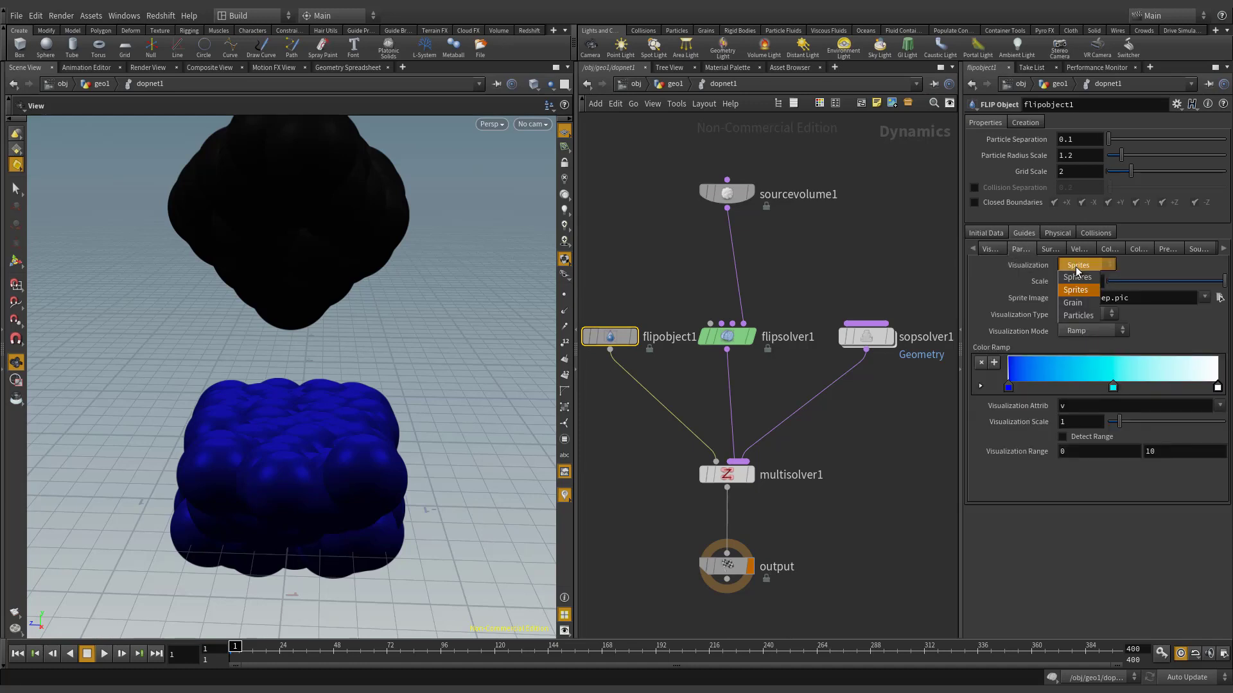
{"action": "left_click", "coordinate": [1078, 315]}
{"action": "left_click", "coordinate": [1092, 316]}
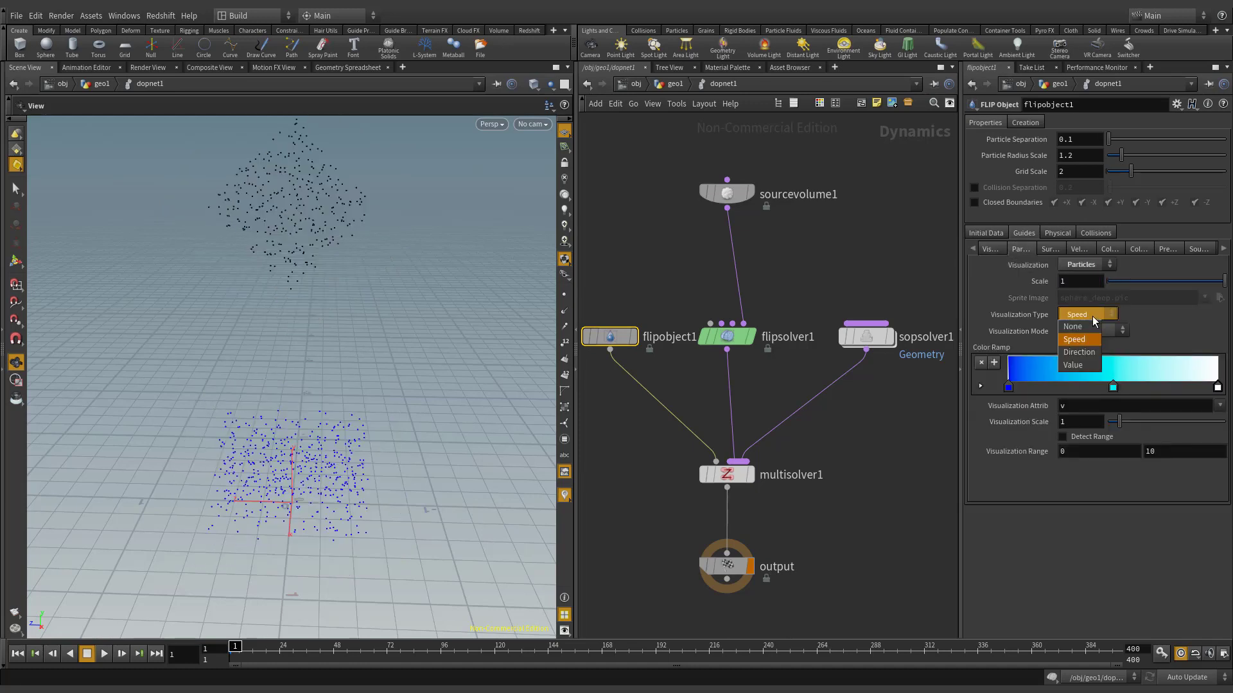
{"action": "left_click", "coordinate": [1088, 322]}
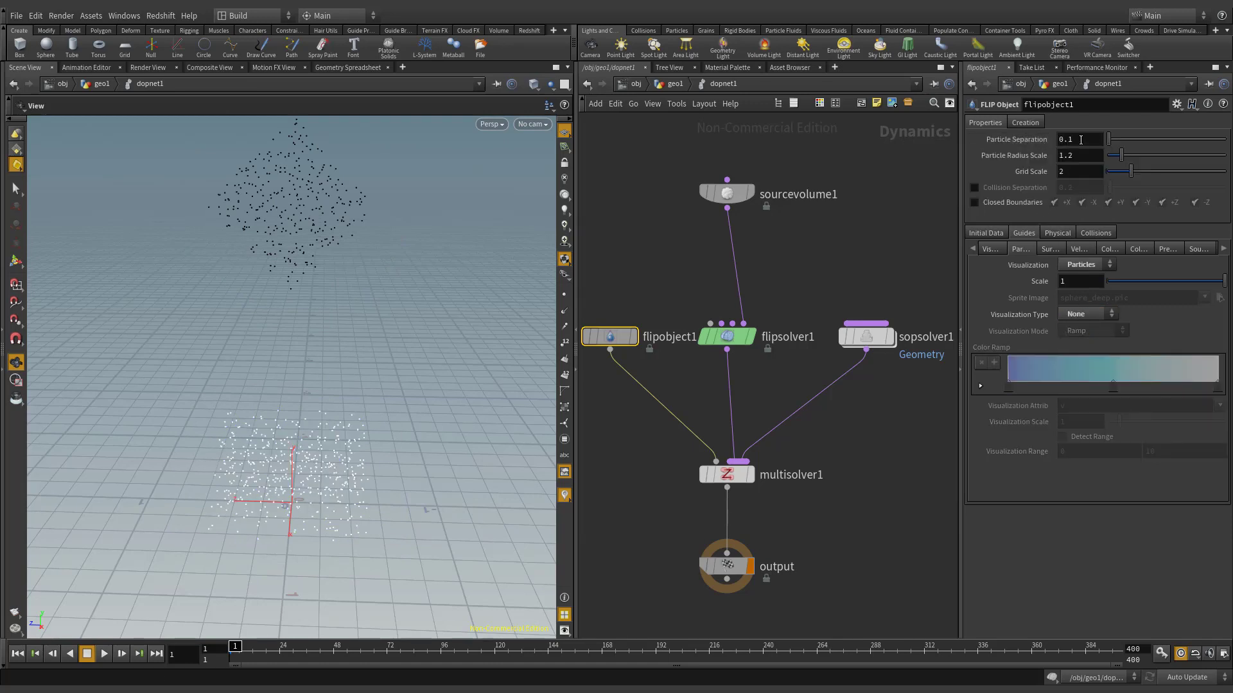
- Link the Point Separation of both Points from Volume nodes to the FLIP Object's Particle Separation by relative reference
{"action": "key", "text": "ctrl+z"}
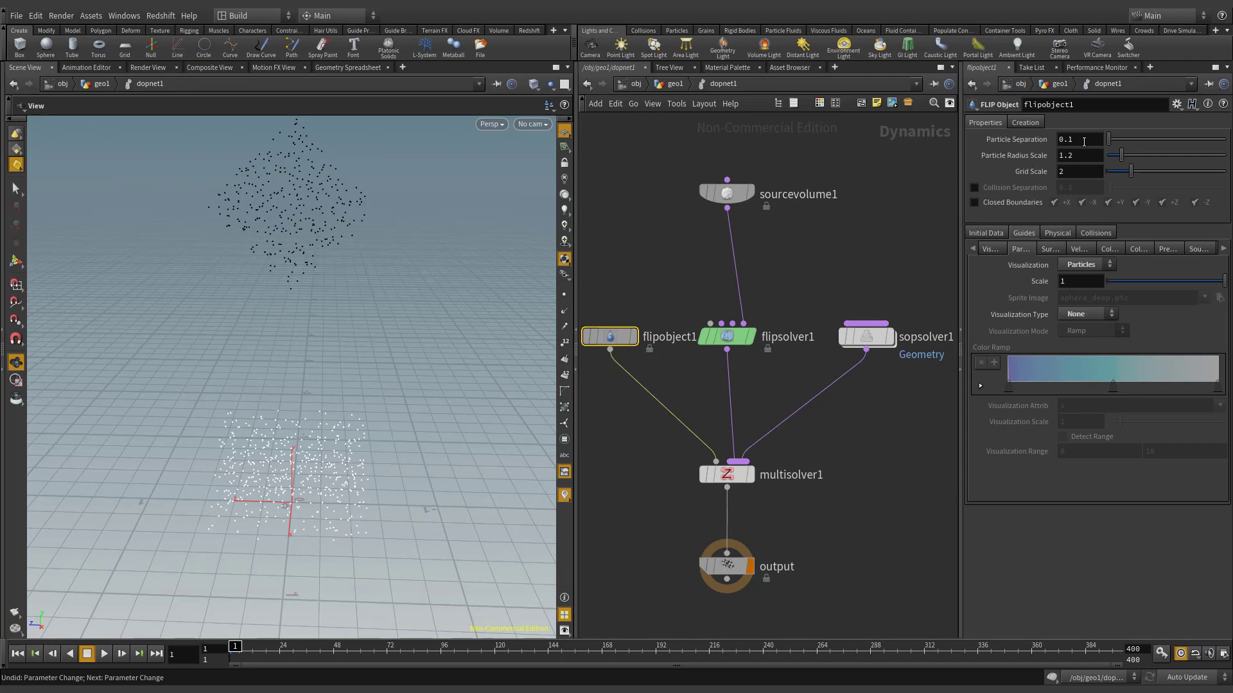
{"action": "right_click", "coordinate": [1083, 141]}
{"action": "left_click", "coordinate": [1085, 201]}
{"action": "left_click", "coordinate": [674, 84]}
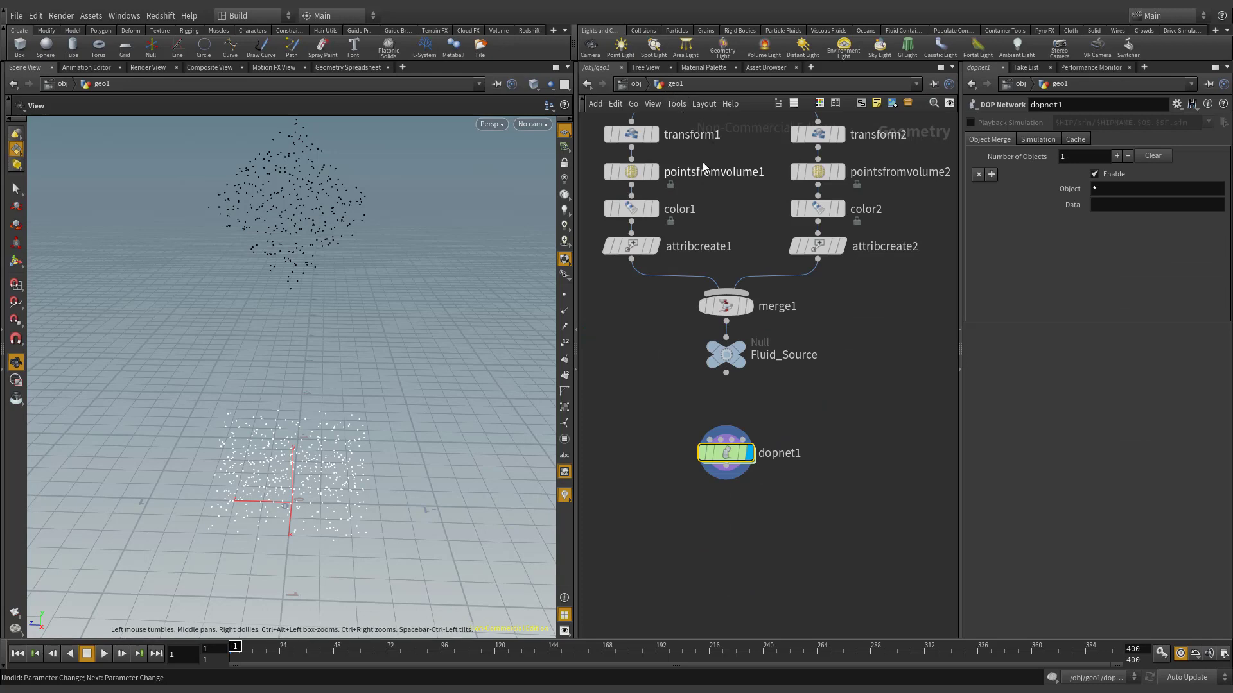
{"action": "left_click_drag", "start_coordinate": [914, 156], "coordinate": [592, 185]}
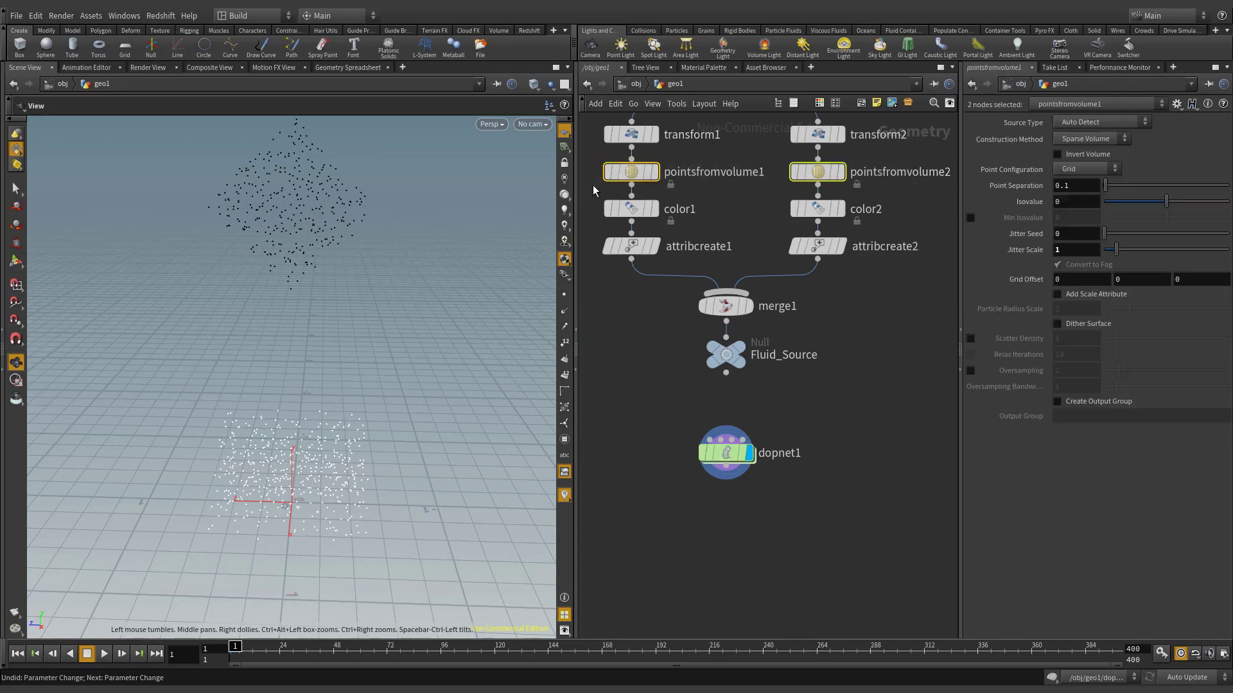
{"action": "right_click", "coordinate": [1041, 186]}
{"action": "left_click", "coordinate": [1020, 282]}
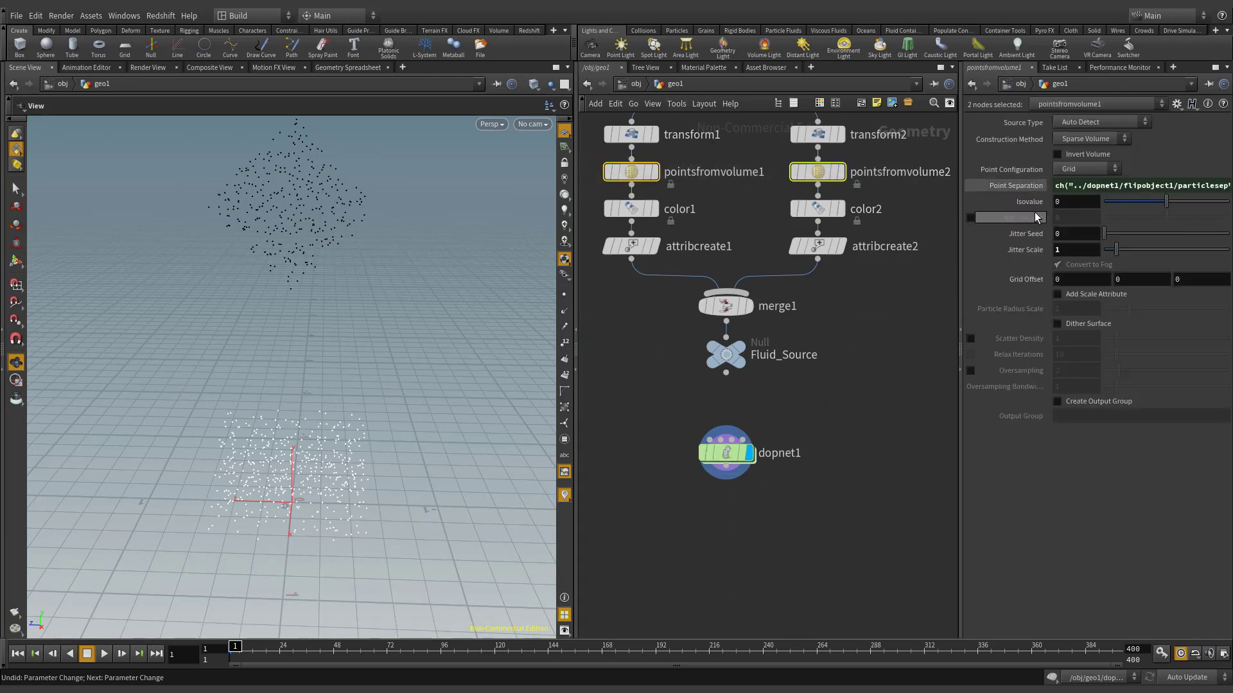
- Set the FLIP Object's Particle Separation to 0.01 inside the DOP network
{"action": "double_click", "coordinate": [723, 455]}
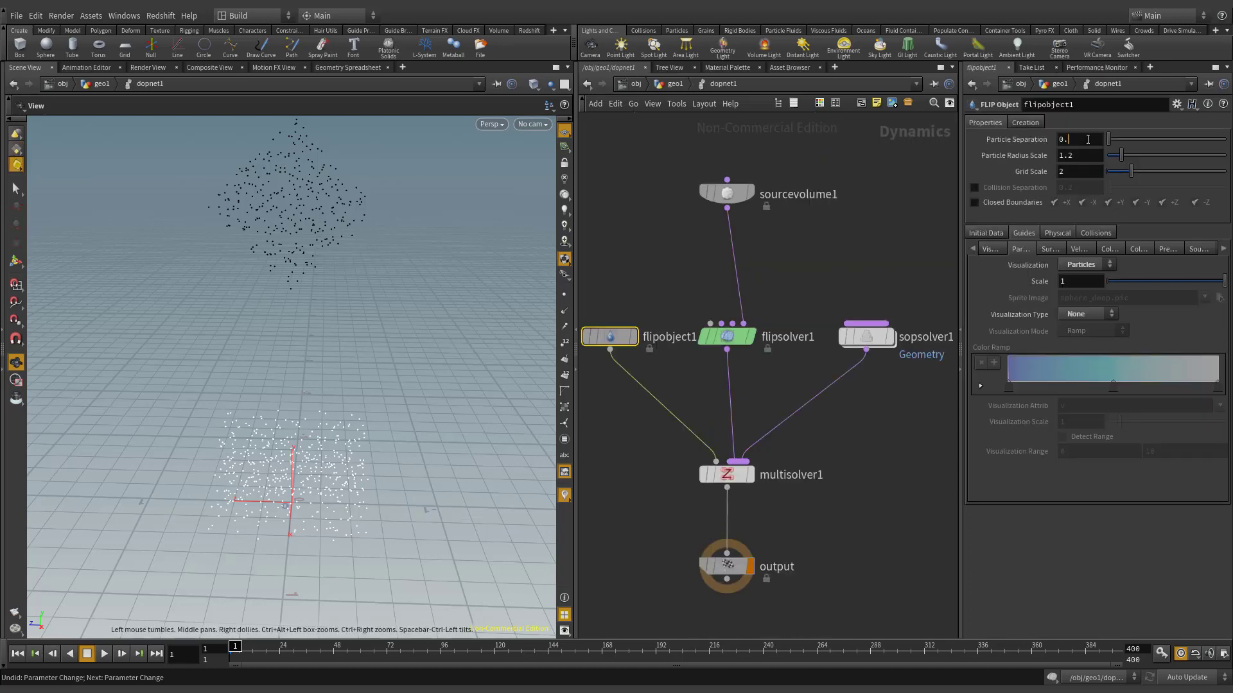
{"action": "key", "text": "Return"}
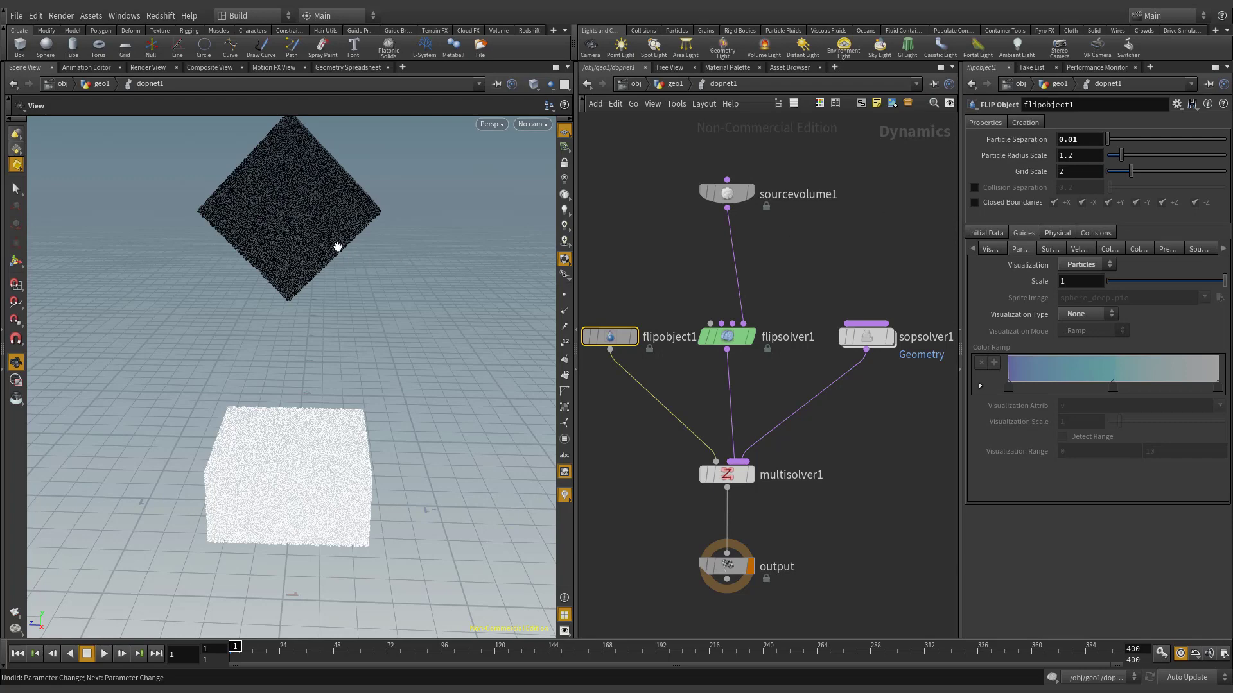
- Set the X scale of both Transform nodes in geo1 to 0.01
{"action": "left_click", "coordinate": [674, 84]}
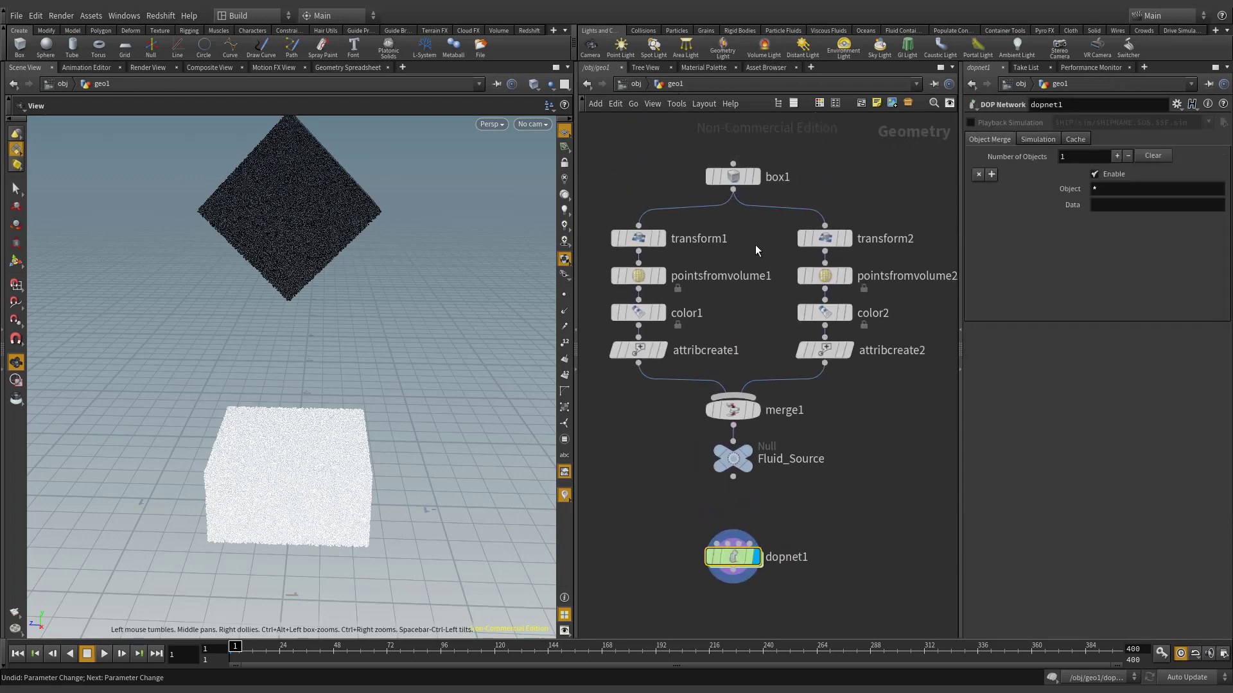
{"action": "left_click_drag", "start_coordinate": [905, 217], "coordinate": [631, 246]}
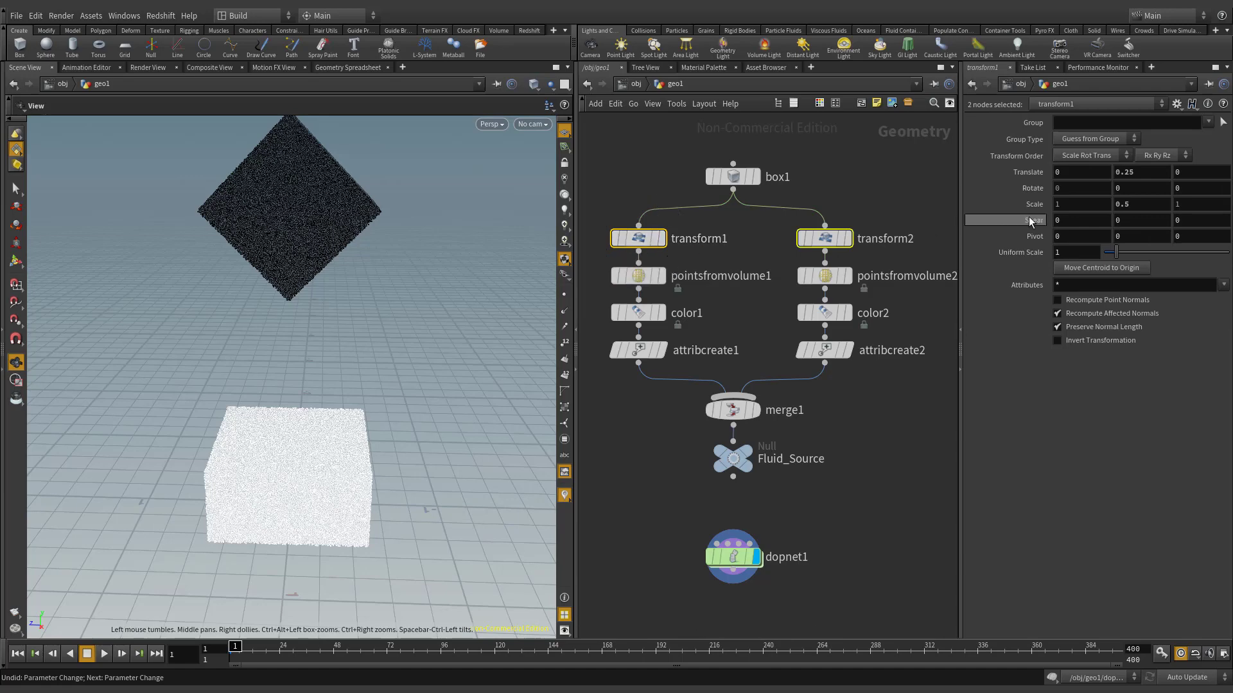
{"action": "double_click", "coordinate": [1082, 205]}
{"action": "key", "text": "Return"}
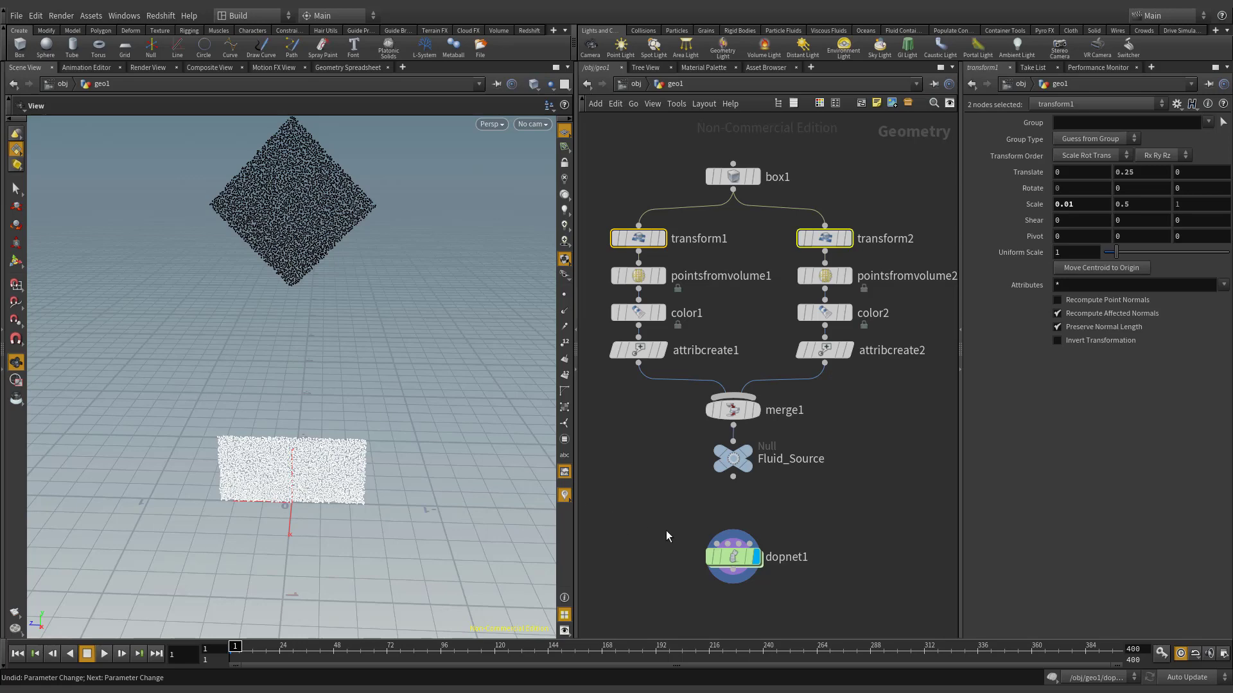
- Shrink the FLIP Solver's volume limits, with box size Z 1 and center Y 1.25, and enable Closed Boundaries on the FLIP Object
{"action": "double_click", "coordinate": [733, 557]}
{"action": "left_click", "coordinate": [752, 271]}
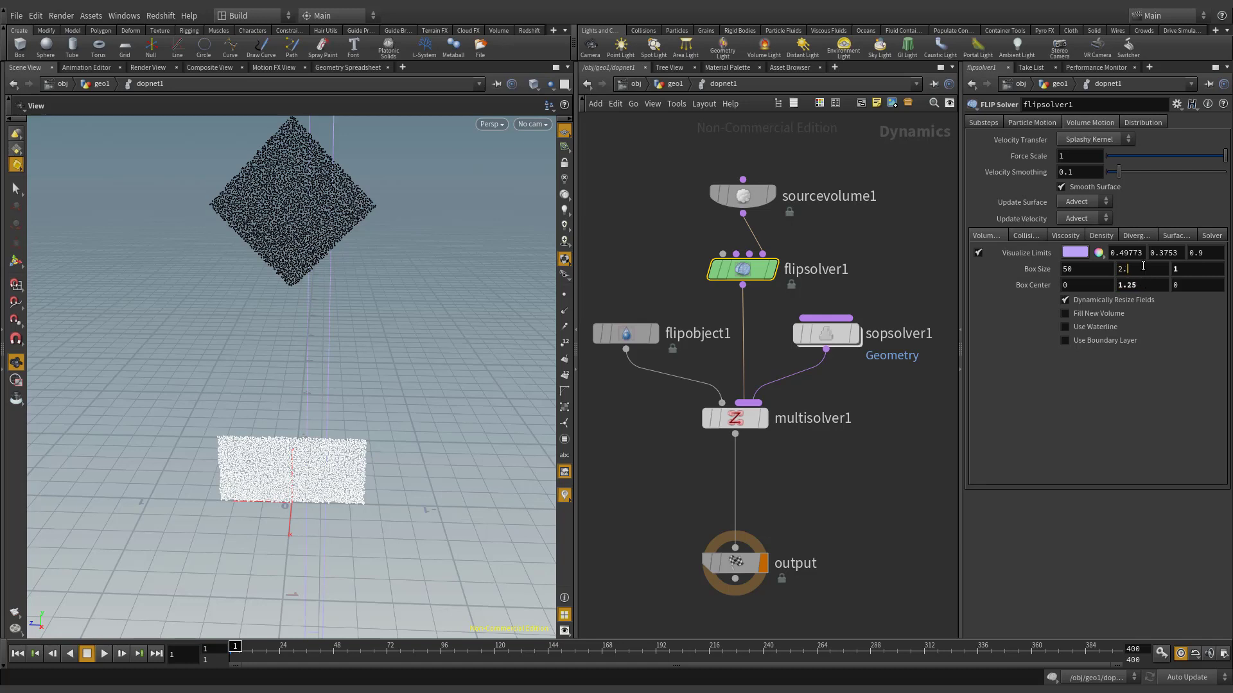
{"action": "left_click", "coordinate": [1093, 267]}
{"action": "left_click", "coordinate": [650, 330]}
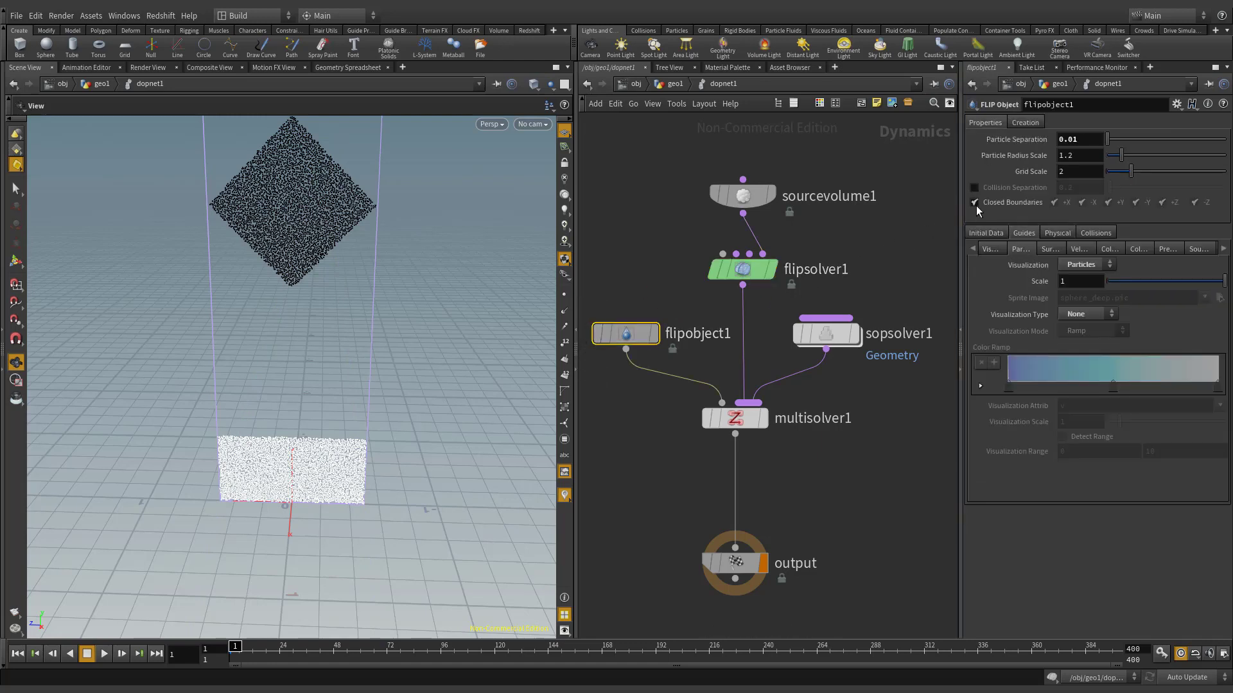
{"action": "left_click", "coordinate": [975, 204]}
- Insert a Gravity Force between the Multiple Solver and the output
{"action": "key", "text": "Tab"}
{"action": "mouse_move", "coordinate": [649, 424]}
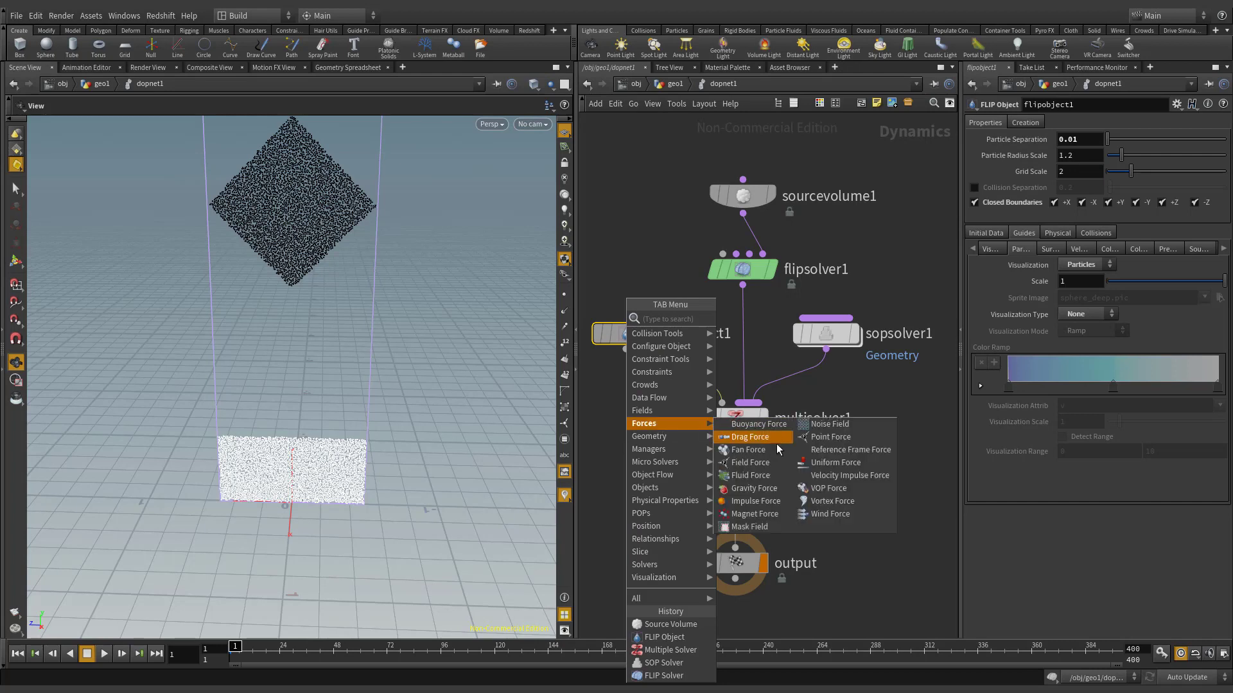
{"action": "left_click", "coordinate": [772, 486]}
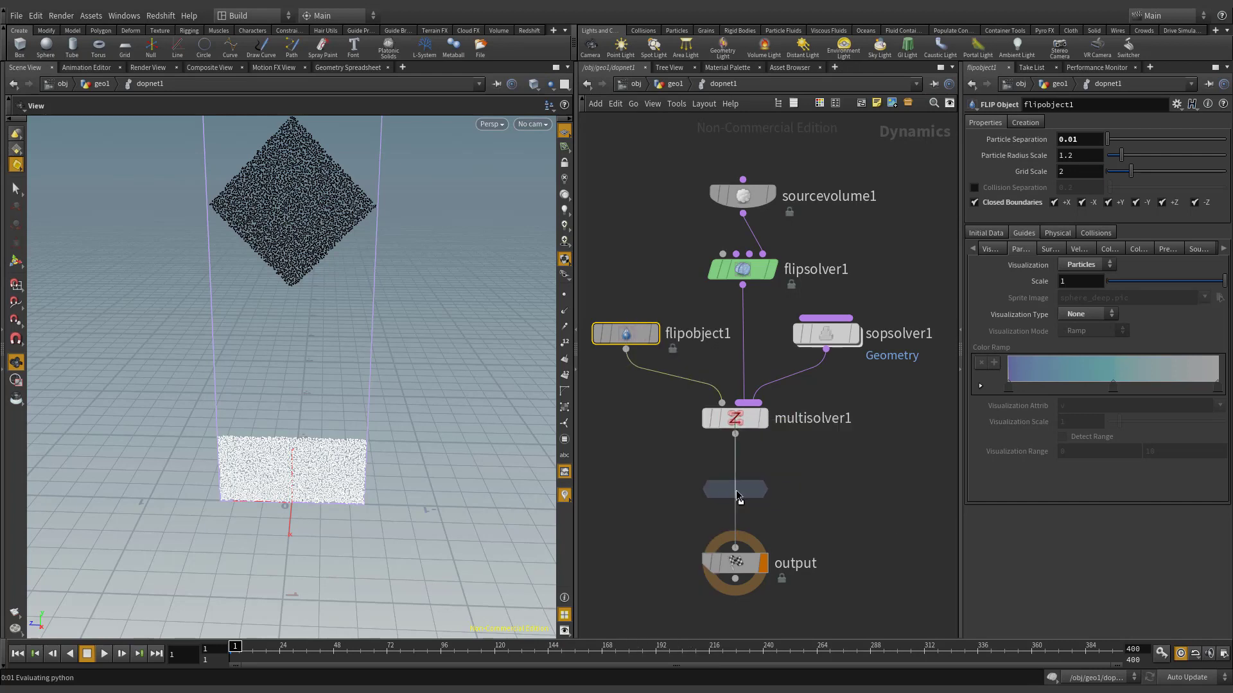
{"action": "left_click", "coordinate": [738, 496]}
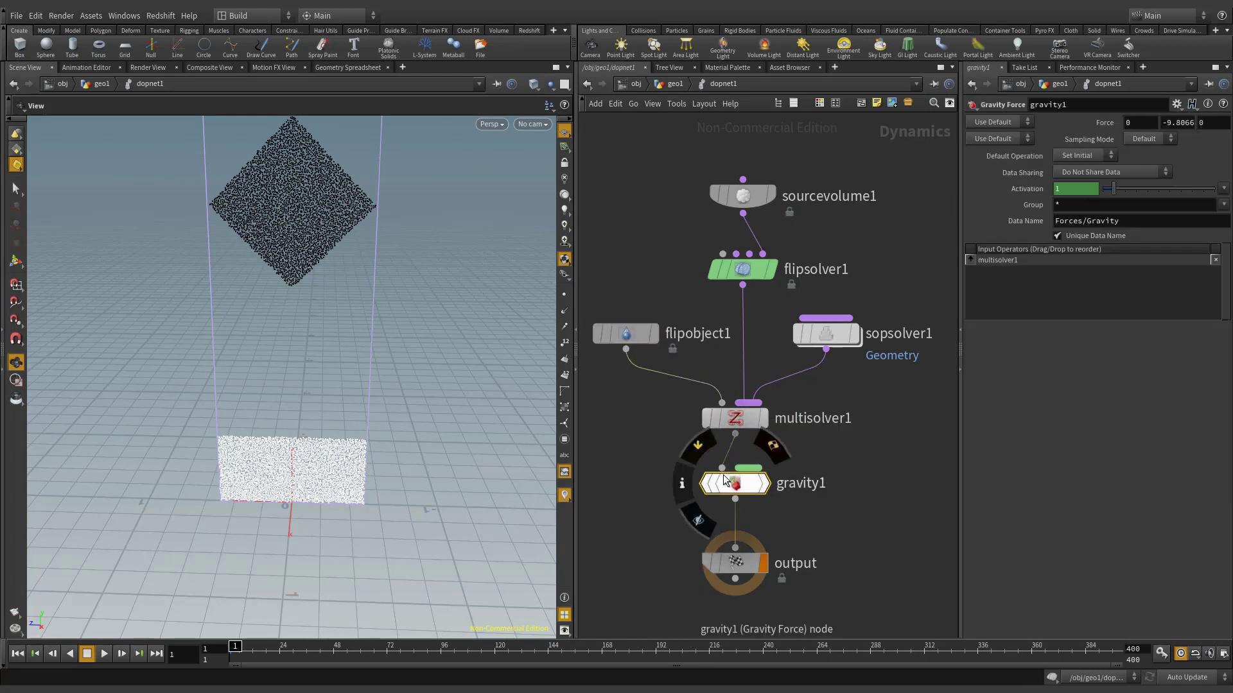
- Play the simulation to check how the two fluids behave, then stop it
{"action": "left_click", "coordinate": [104, 662]}
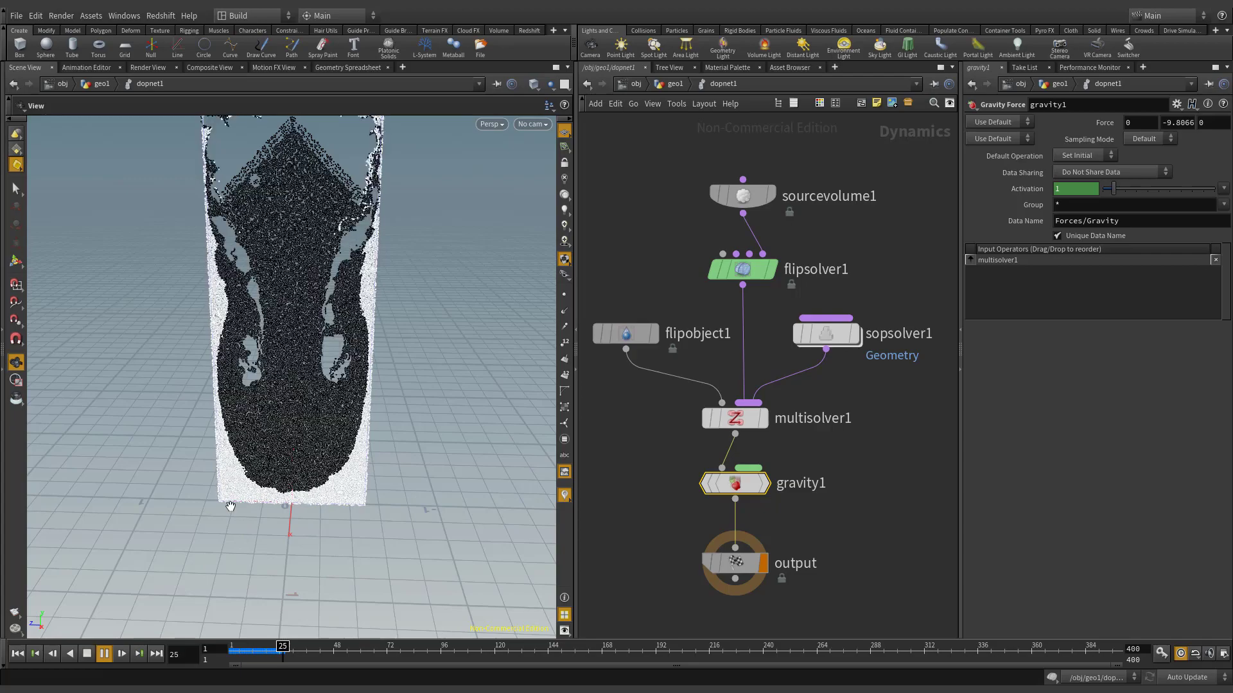
{"action": "left_click", "coordinate": [744, 202]}
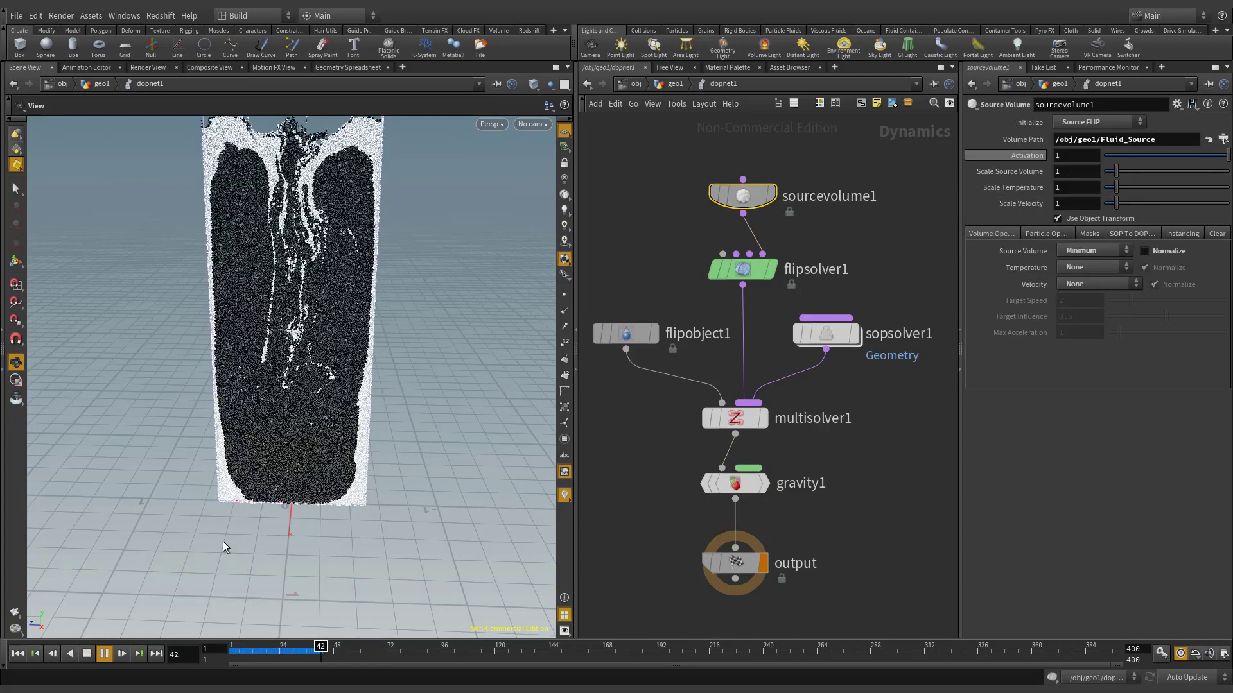
{"action": "left_click", "coordinate": [88, 654]}
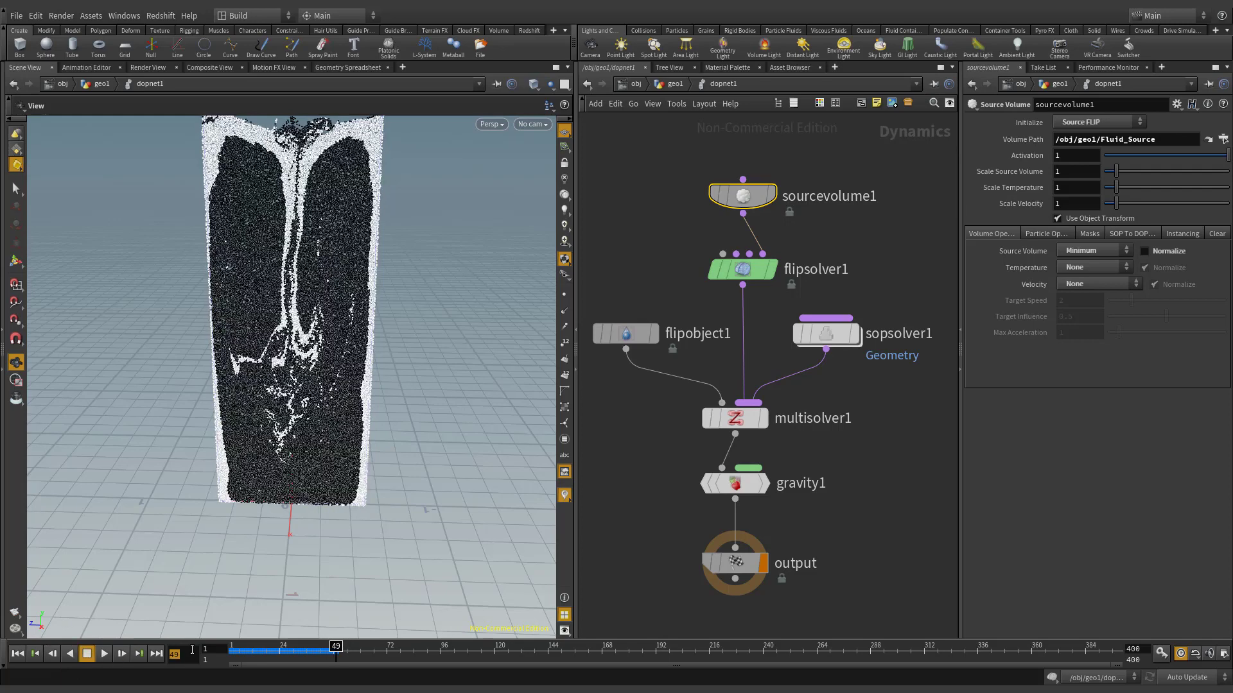
- Keyframe the Source Volume's Activation at 1 on frame 19 and 0 on frame 20
{"action": "left_click", "coordinate": [192, 650]}
{"action": "type", "text": "19"}
{"action": "key", "text": "Return"}
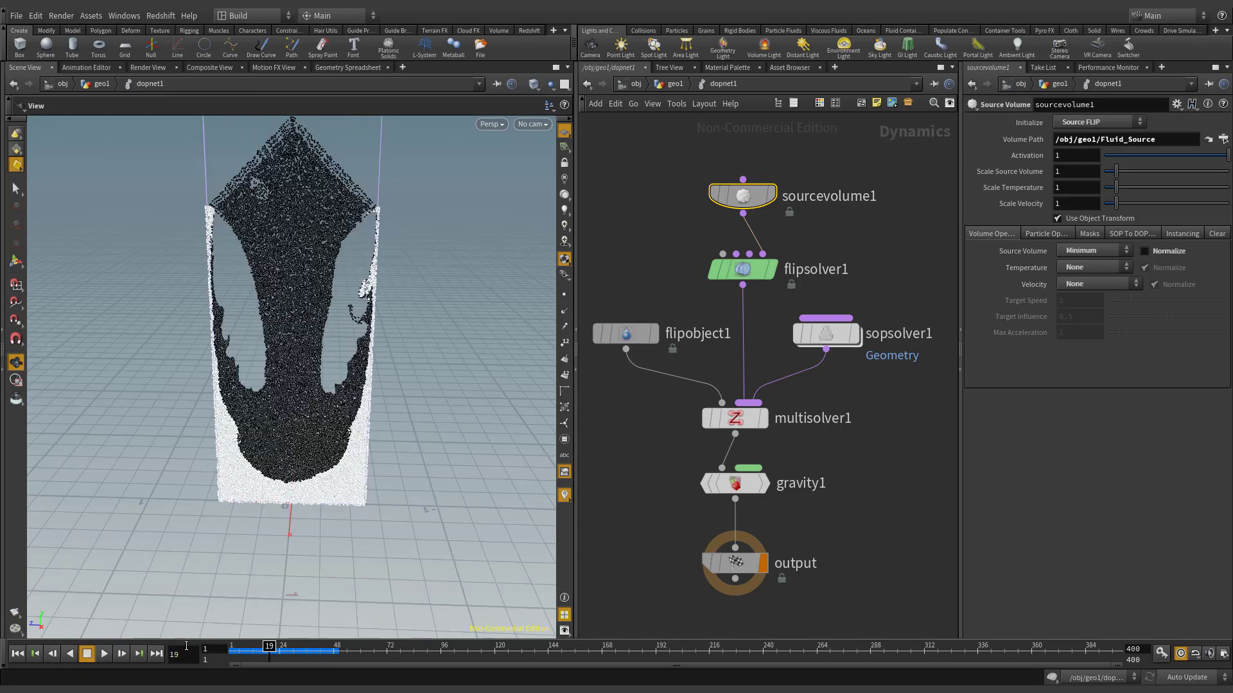
{"action": "left_click", "coordinate": [1038, 156], "text": "alt"}
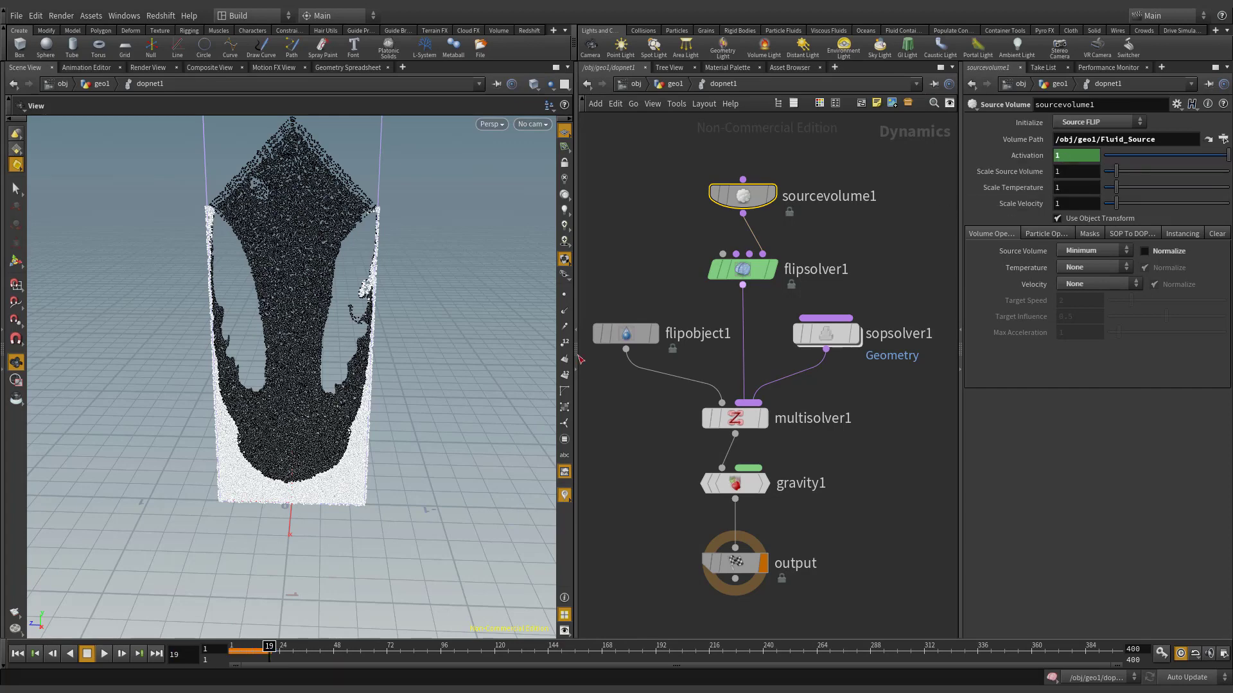
{"action": "left_click", "coordinate": [139, 653]}
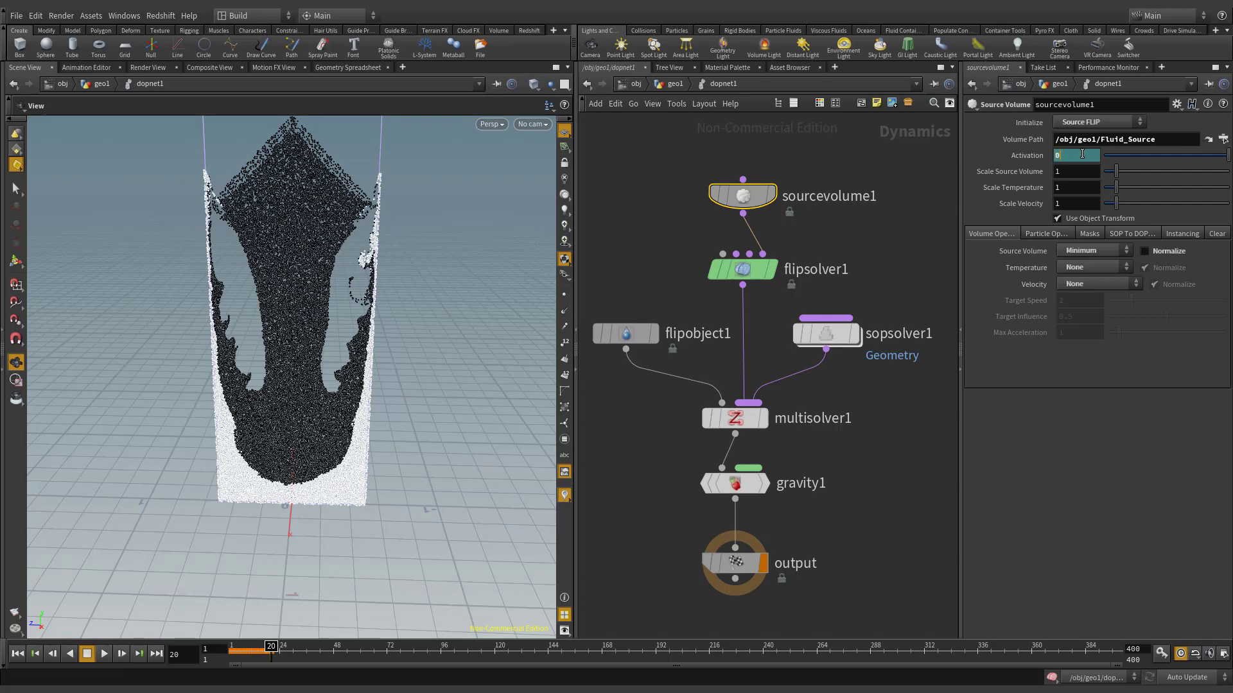
{"action": "left_click", "coordinate": [1038, 157], "text": "alt"}
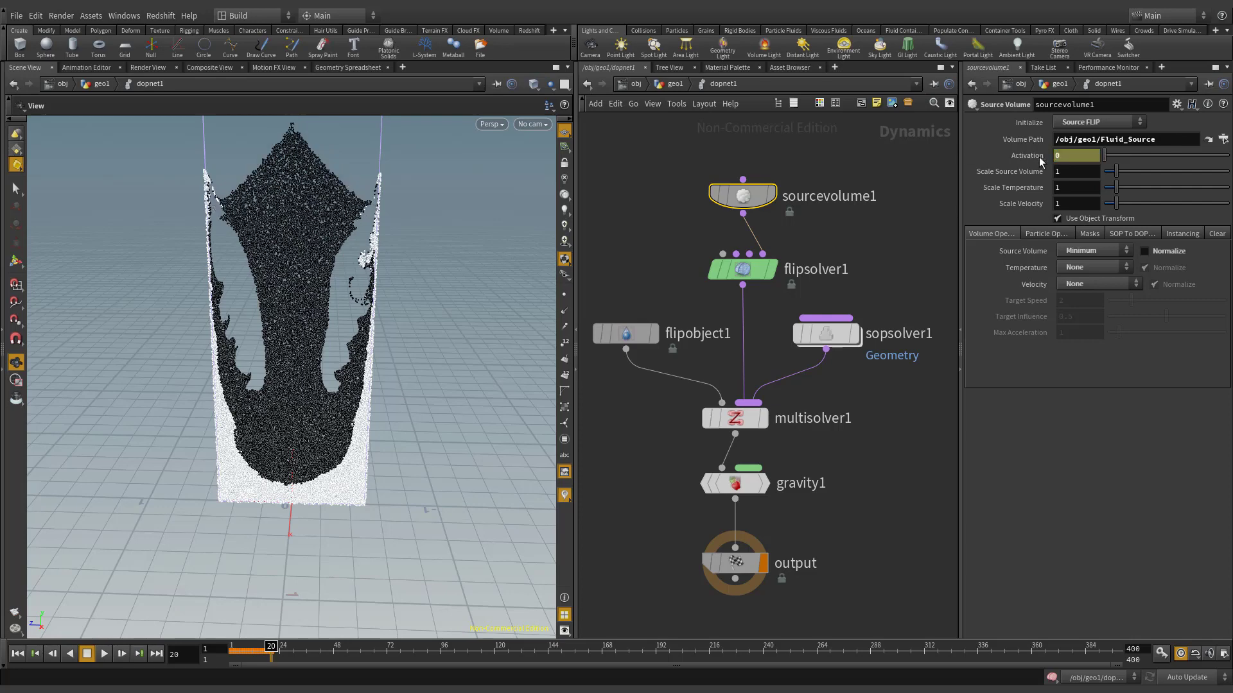
- Rewind to frame 1 and replay the simulation to check the keyframed sourcing
{"action": "left_click_drag", "start_coordinate": [245, 654], "coordinate": [204, 652]}
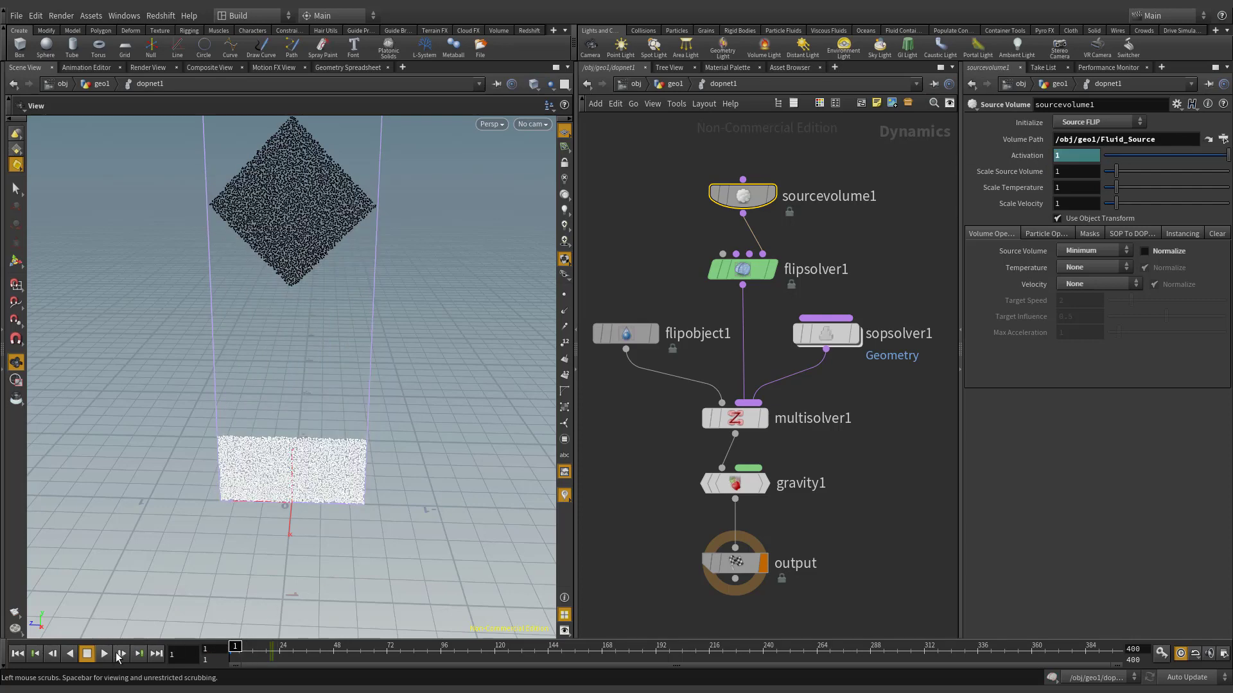
{"action": "left_click", "coordinate": [108, 654]}
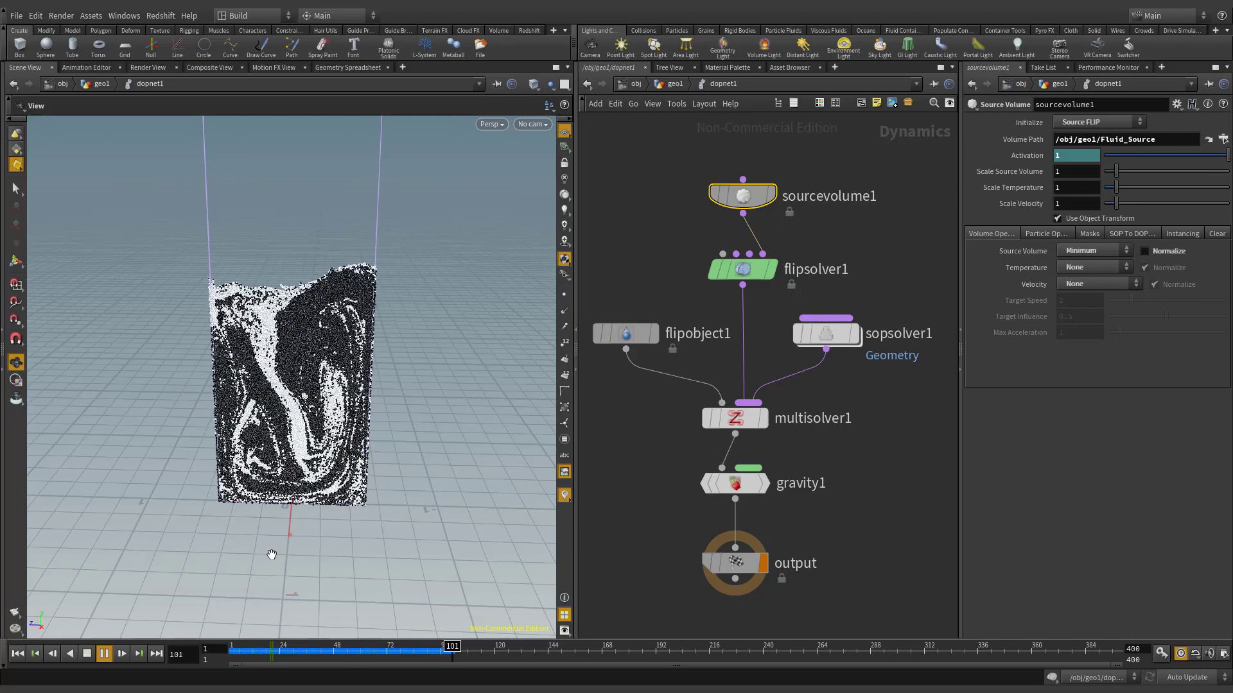
- Enable Density by Attribute in the FLIP Solver's volume motion settings and rewind the timeline to frame 1
{"action": "left_click", "coordinate": [744, 275]}
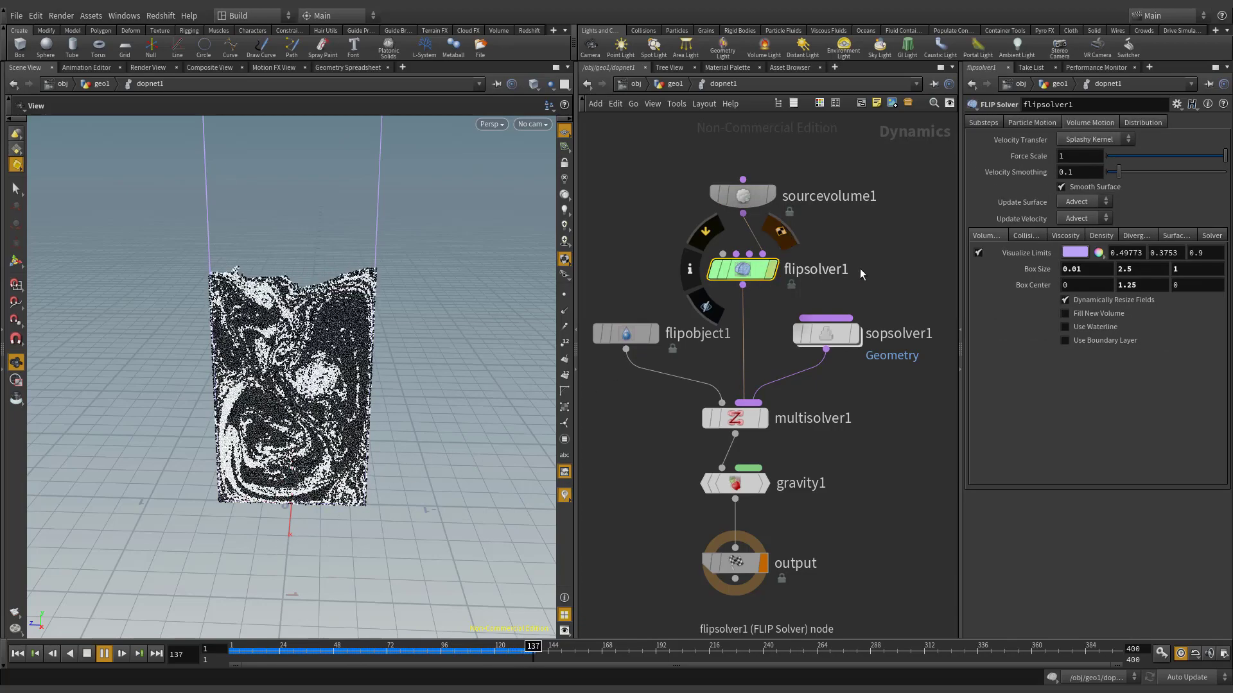
{"action": "left_click", "coordinate": [1098, 236]}
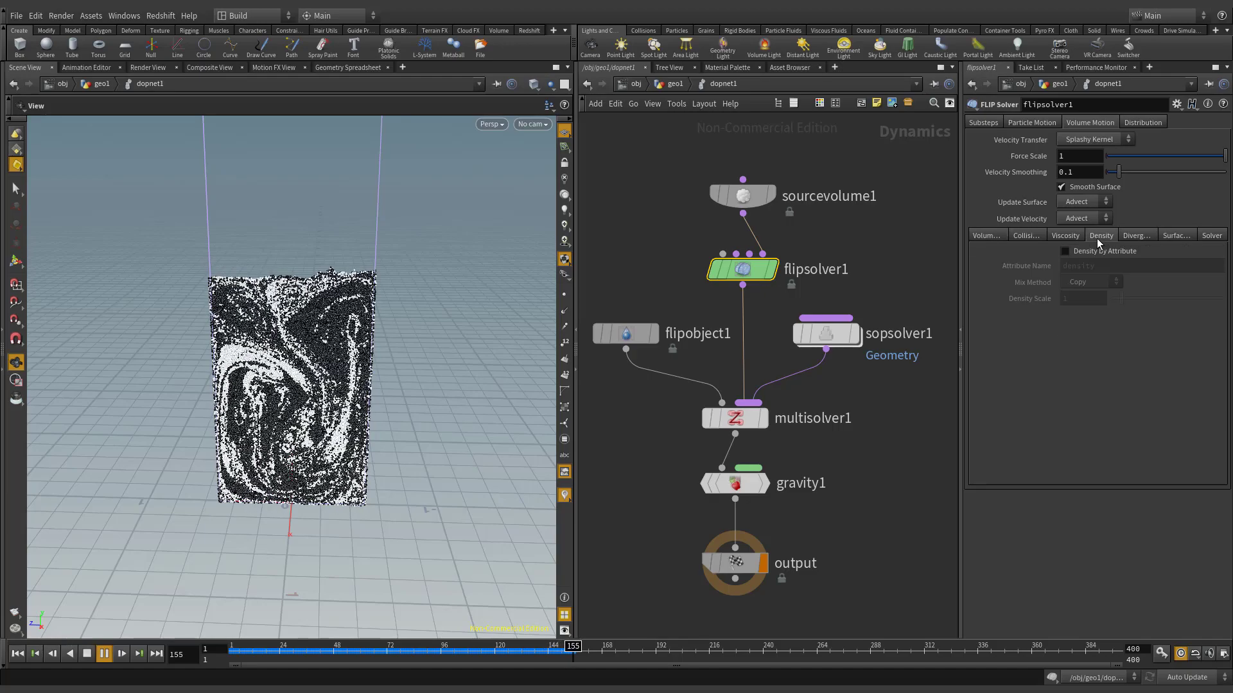
{"action": "left_click", "coordinate": [1064, 252]}
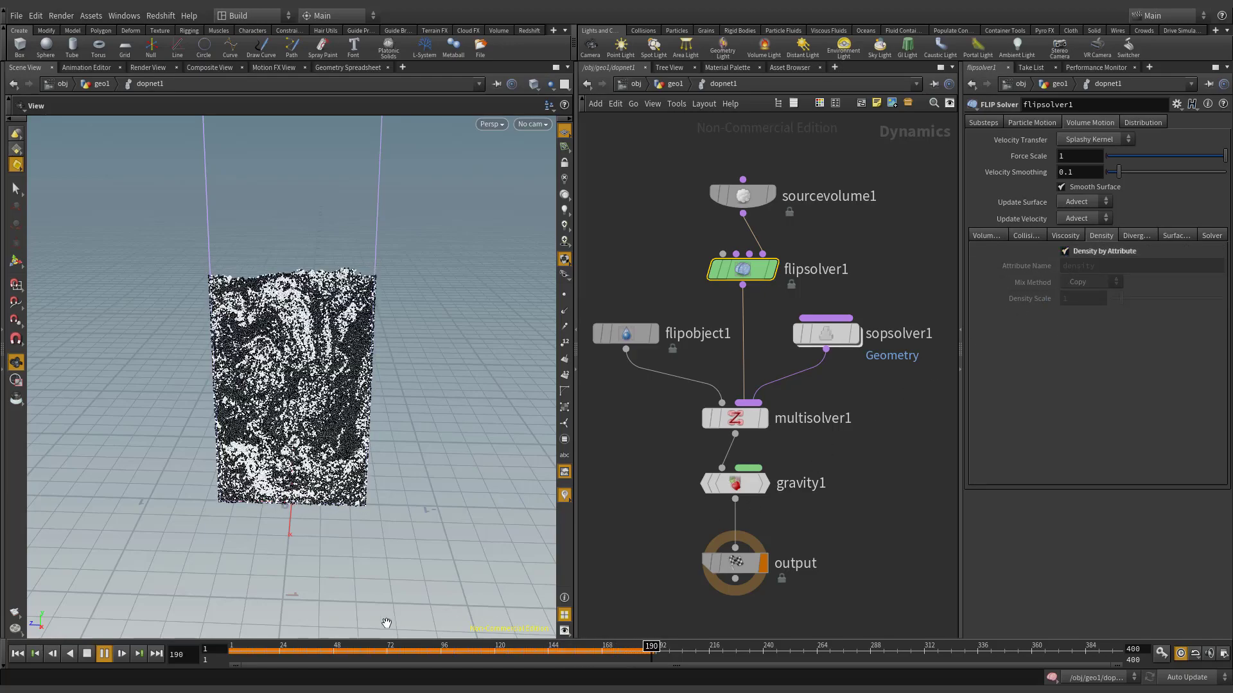
{"action": "left_click_drag", "start_coordinate": [277, 651], "coordinate": [232, 651]}
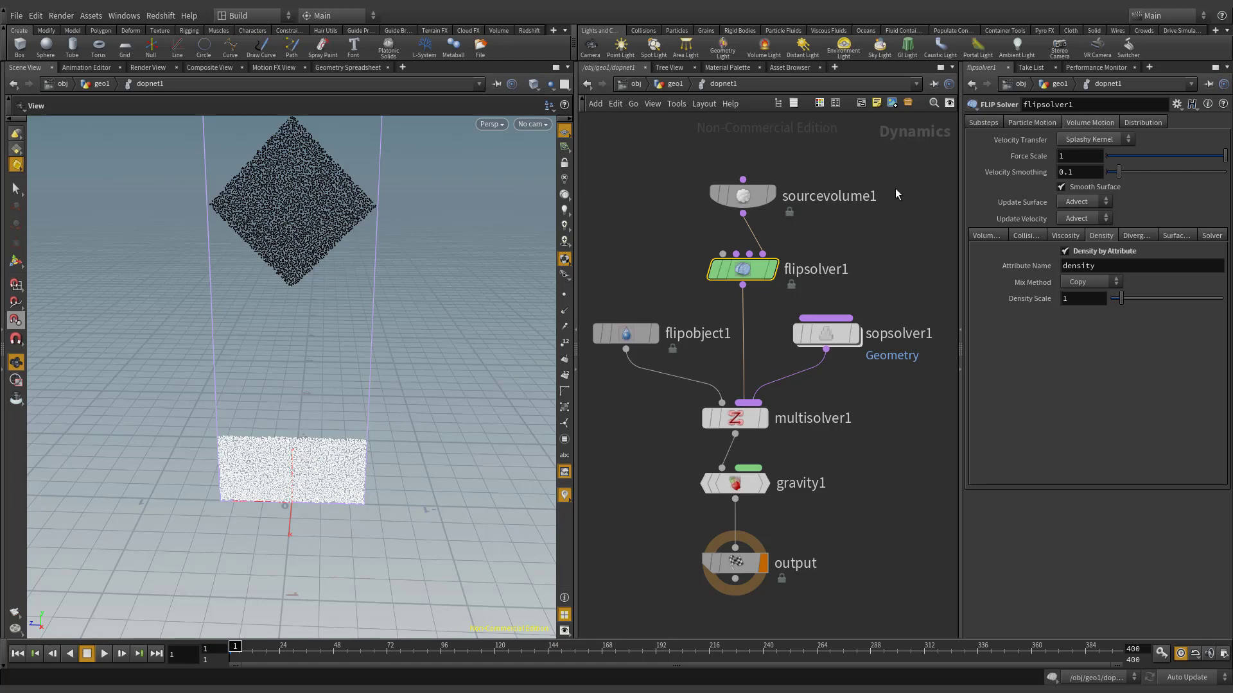
- Set the Death Threshold to 1 in the FLIP Solver's particle reseeding settings
{"action": "left_click", "coordinate": [1023, 124]}
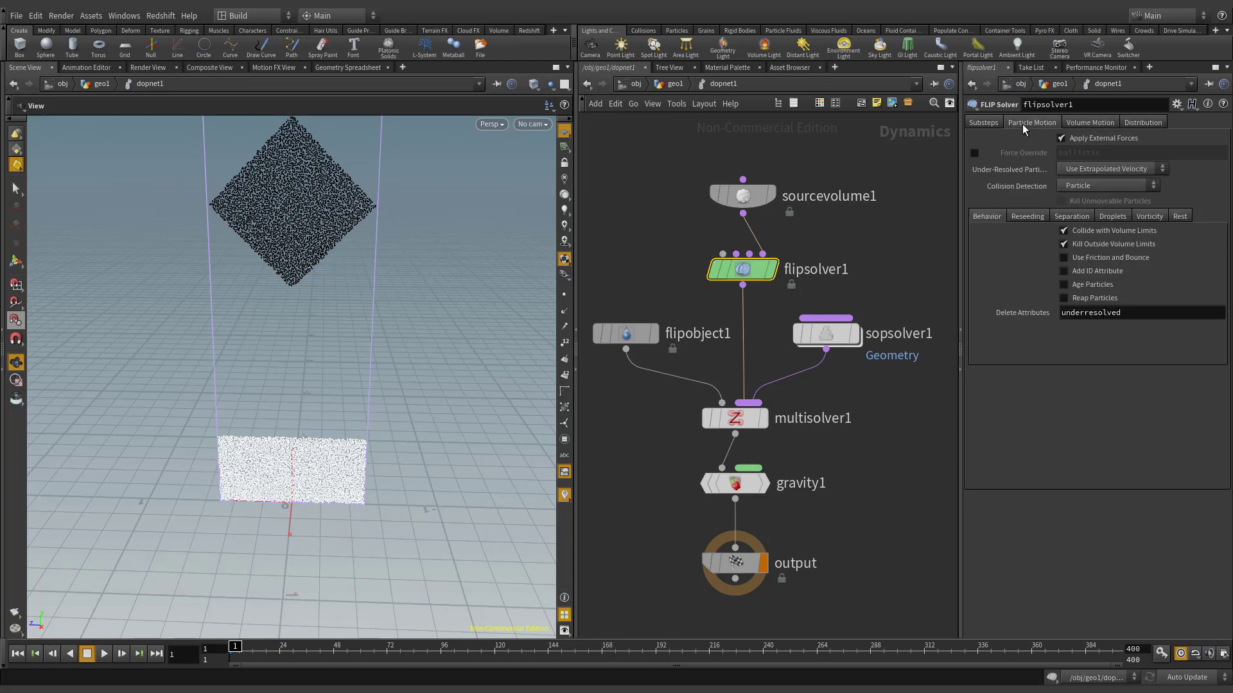
{"action": "left_click", "coordinate": [1027, 216]}
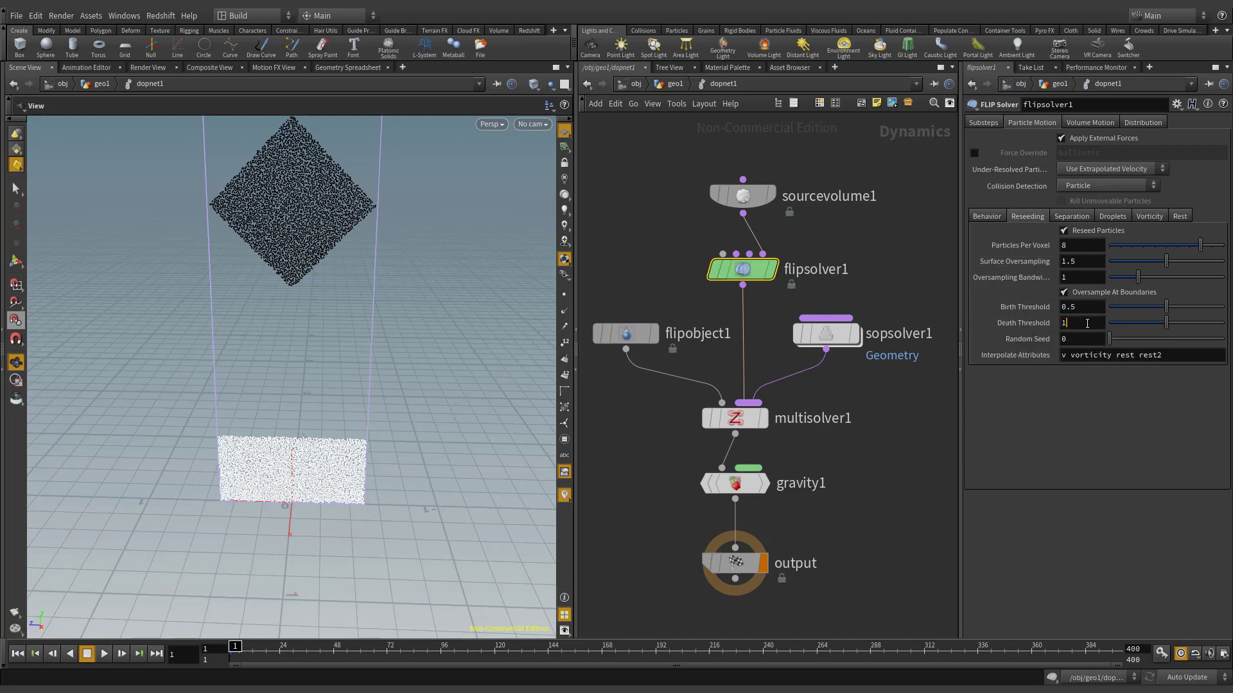
{"action": "key", "text": "Return"}
- Inside the SOP Solver, add an Attribute Transfer with dop_geometry feeding both inputs, and make it the displayed output
{"action": "double_click", "coordinate": [828, 335]}
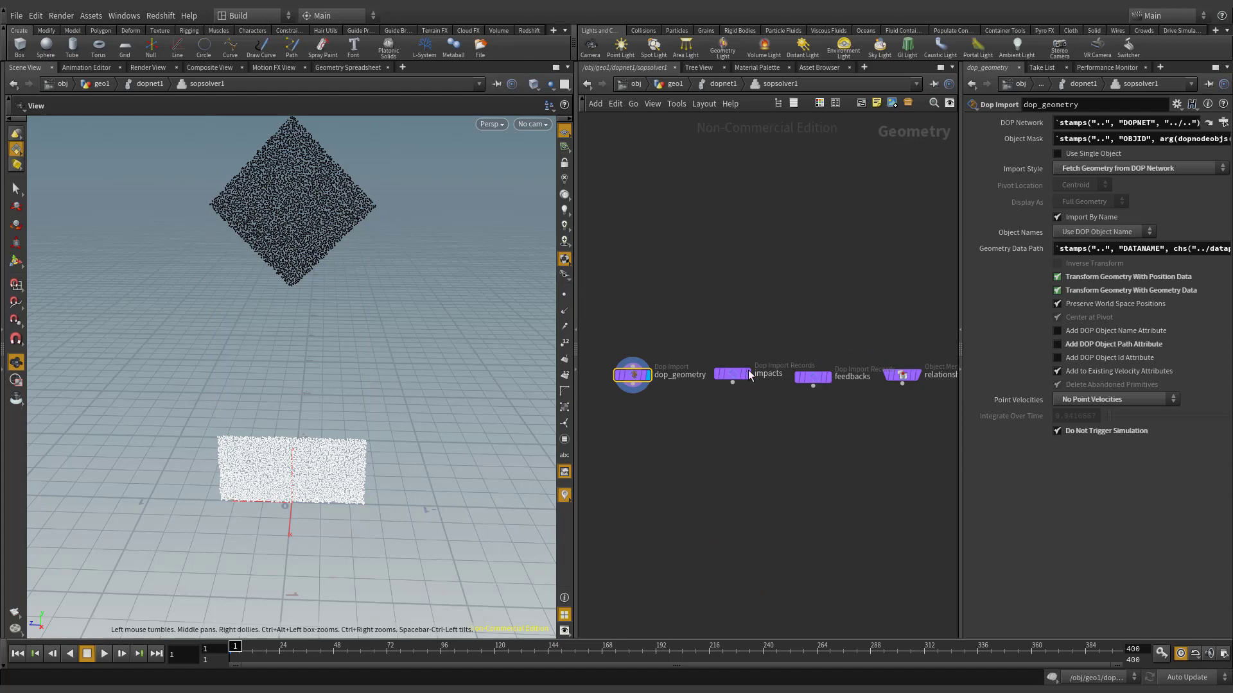
{"action": "key", "text": "Tab"}
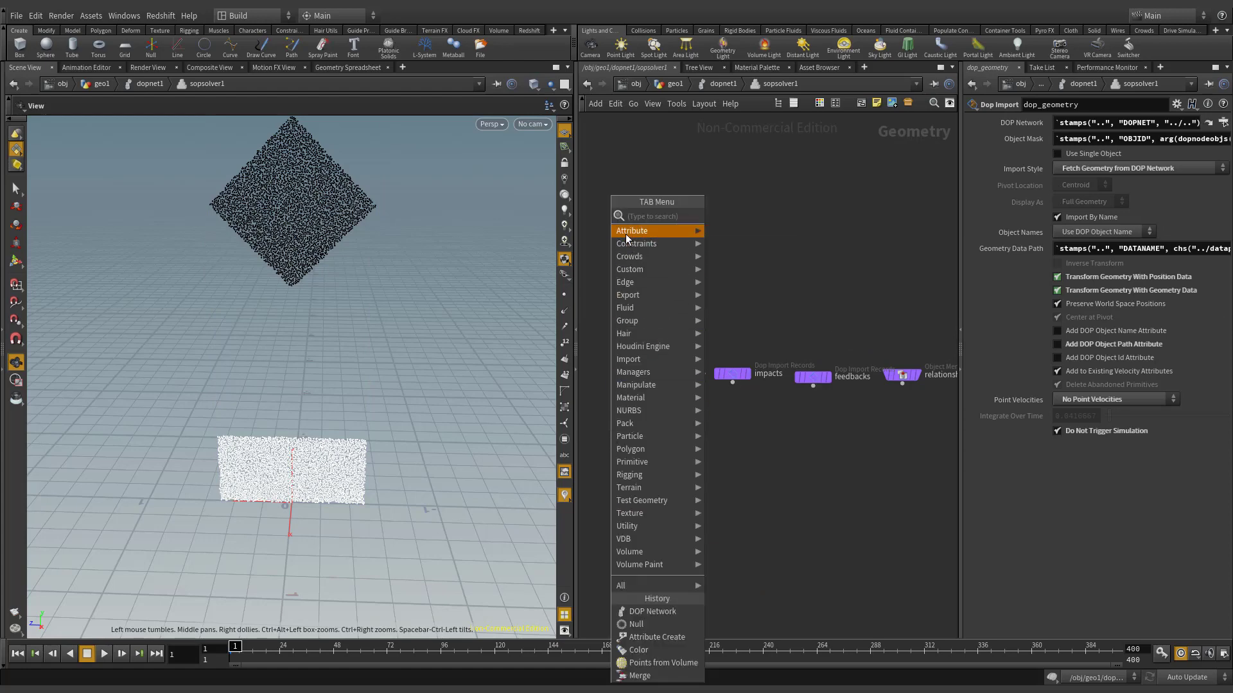
{"action": "mouse_move", "coordinate": [626, 234]}
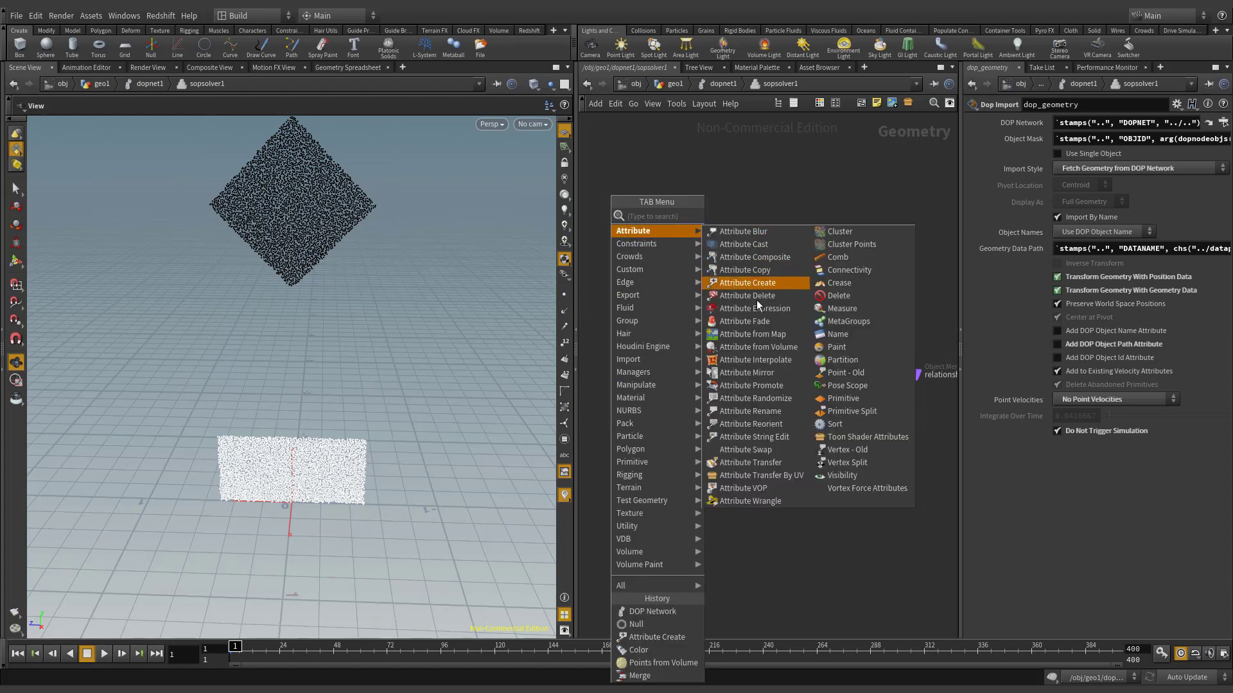
{"action": "left_click", "coordinate": [733, 462]}
{"action": "left_click", "coordinate": [631, 423]}
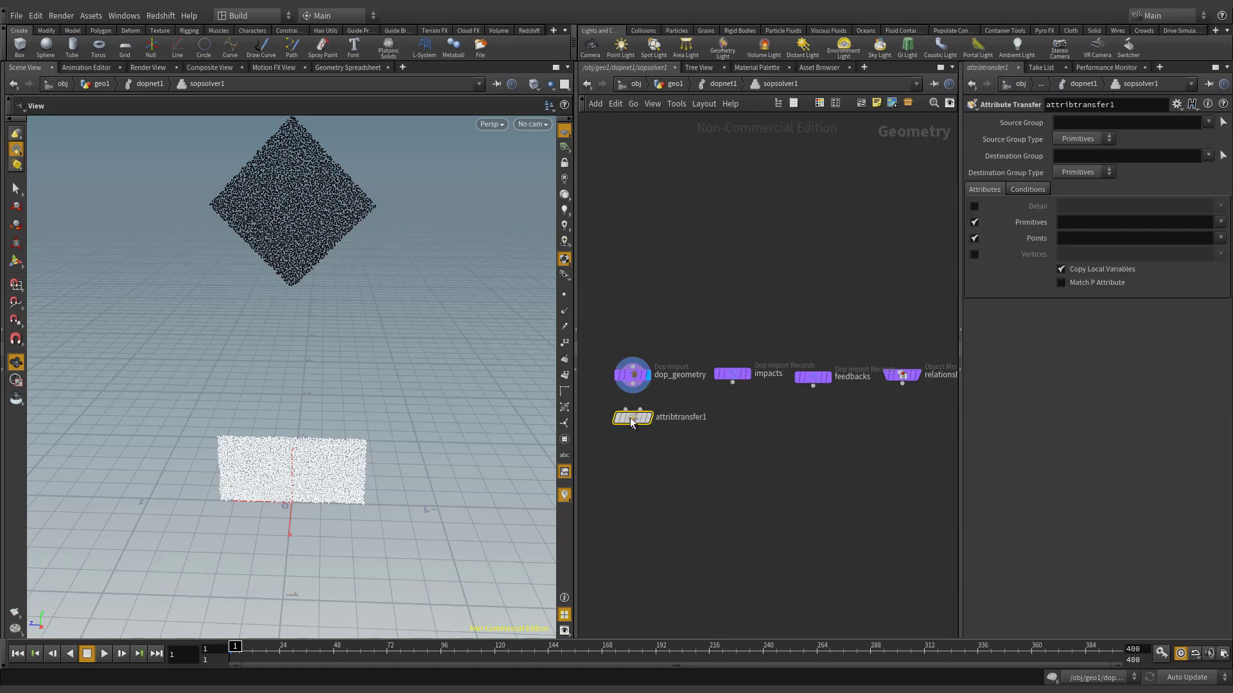
{"action": "scroll", "coordinate": [603, 389], "scroll_direction": "up", "scroll_amount": 5}
{"action": "mouse_move", "coordinate": [690, 368]}
{"action": "left_mouse_down"}
{"action": "mouse_move", "coordinate": [661, 419]}
{"action": "mouse_move", "coordinate": [670, 431]}
{"action": "mouse_move", "coordinate": [690, 368]}
{"action": "left_mouse_up"}
{"action": "left_click", "coordinate": [734, 454]}
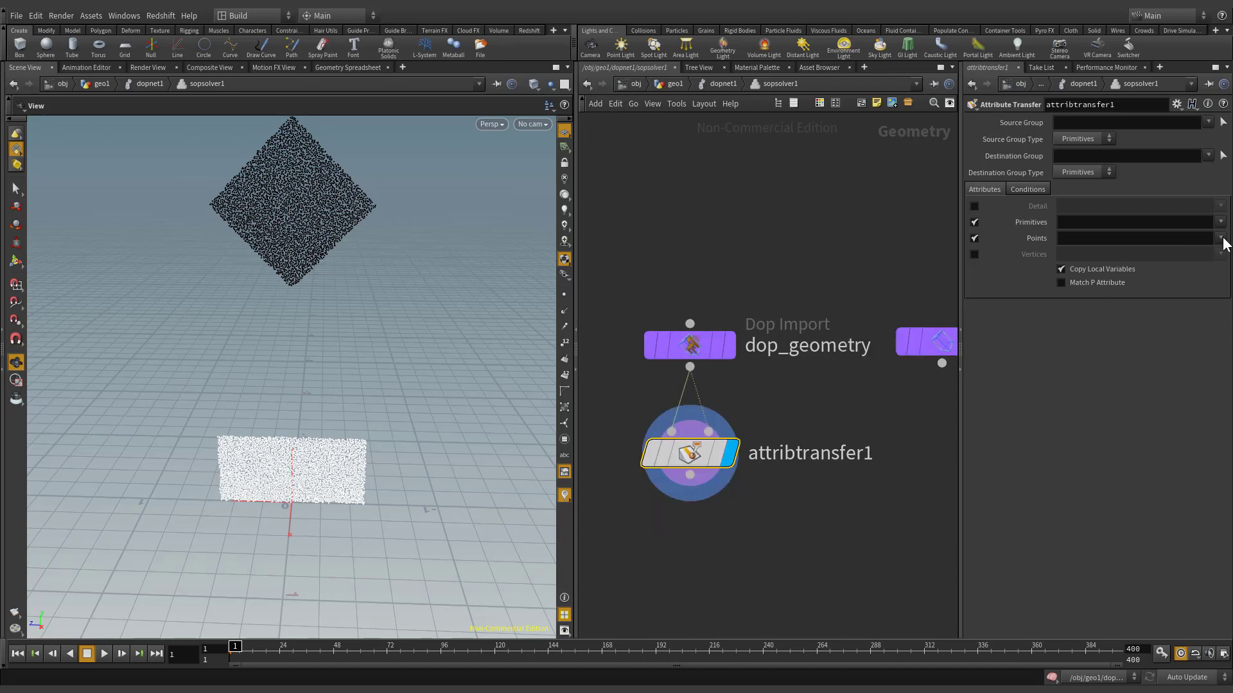
- Choose two point attributes for the Attribute Transfer to transfer
{"action": "left_click", "coordinate": [1221, 238]}
{"action": "left_click", "coordinate": [1199, 252]}
{"action": "left_click", "coordinate": [1220, 238]}
{"action": "left_click", "coordinate": [1194, 287]}
- Set the Attribute Transfer's Max Sample Count to 5 and Distance Threshold to 0.1
{"action": "left_click", "coordinate": [1023, 190]}
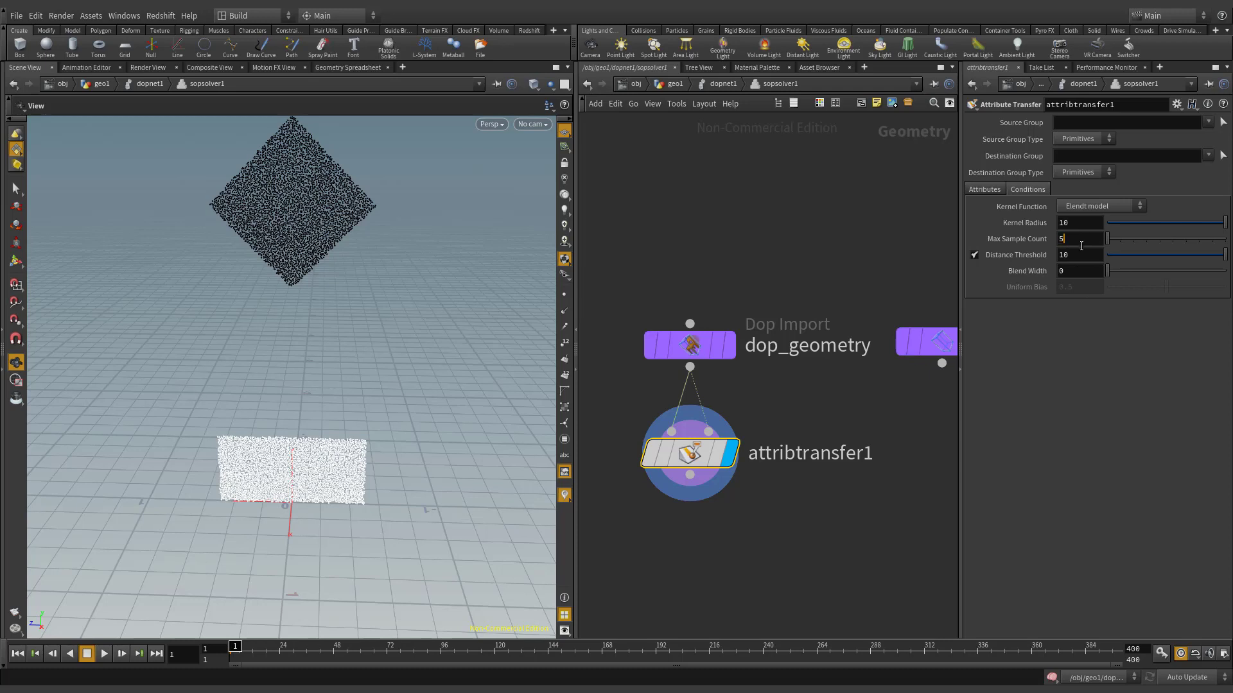
{"action": "left_click", "coordinate": [1081, 246]}
{"action": "type", "text": "5"}
{"action": "key", "text": "Return"}
{"action": "left_click", "coordinate": [1074, 255]}
{"action": "type", "text": "0.1"}
{"action": "key", "text": "Return"}
- Return to the DOP network and play the simulation to see the colors mix
{"action": "left_click", "coordinate": [714, 84]}
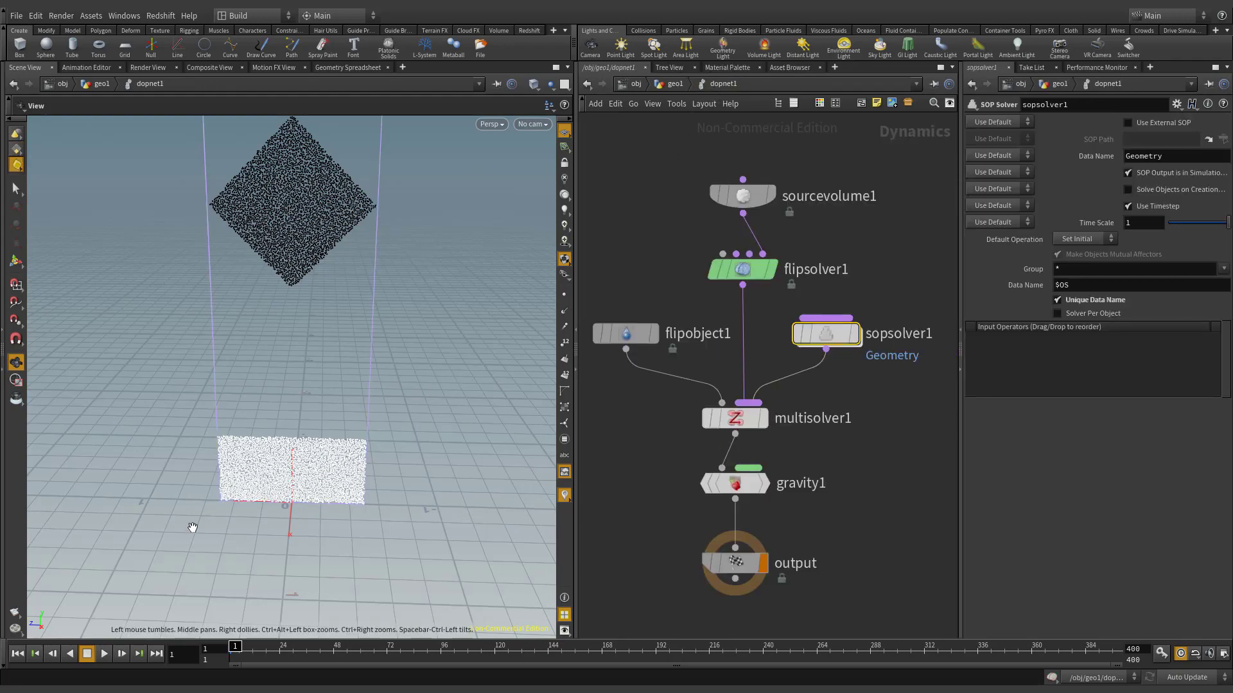
{"action": "left_click", "coordinate": [104, 654]}
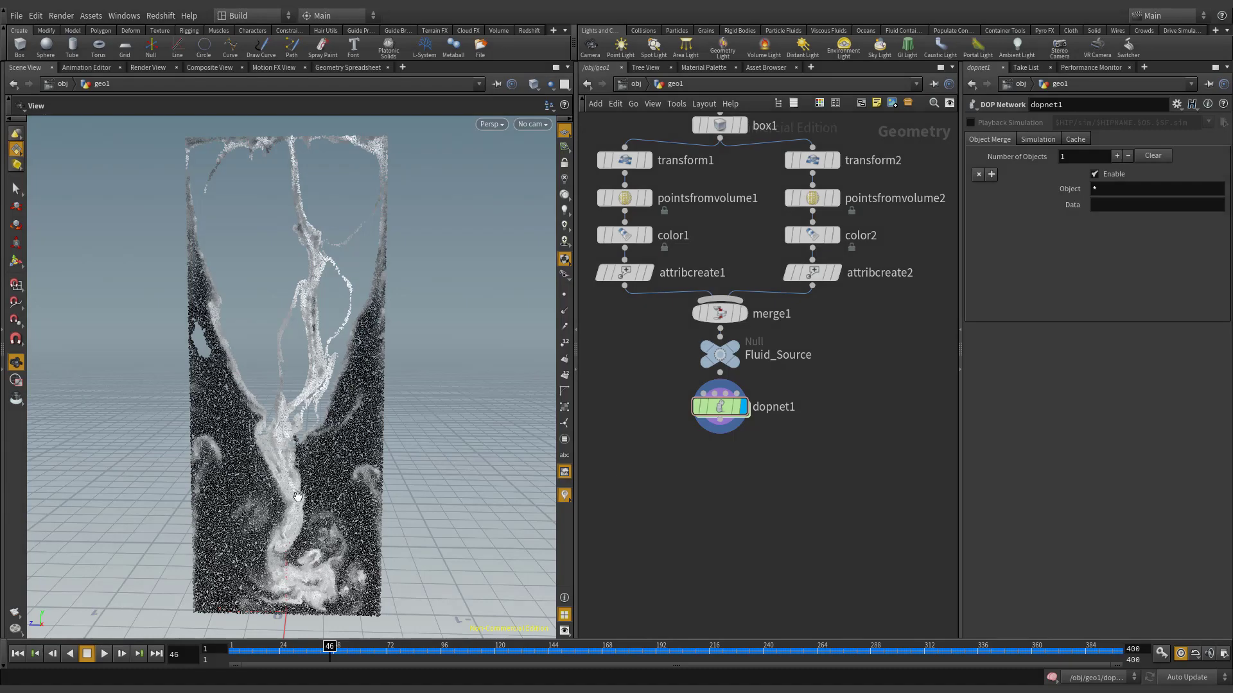
- Add a Dop I/O node below dopnet1 in the geometry network
{"action": "key", "text": "Tab"}
{"action": "mouse_move", "coordinate": [706, 360]}
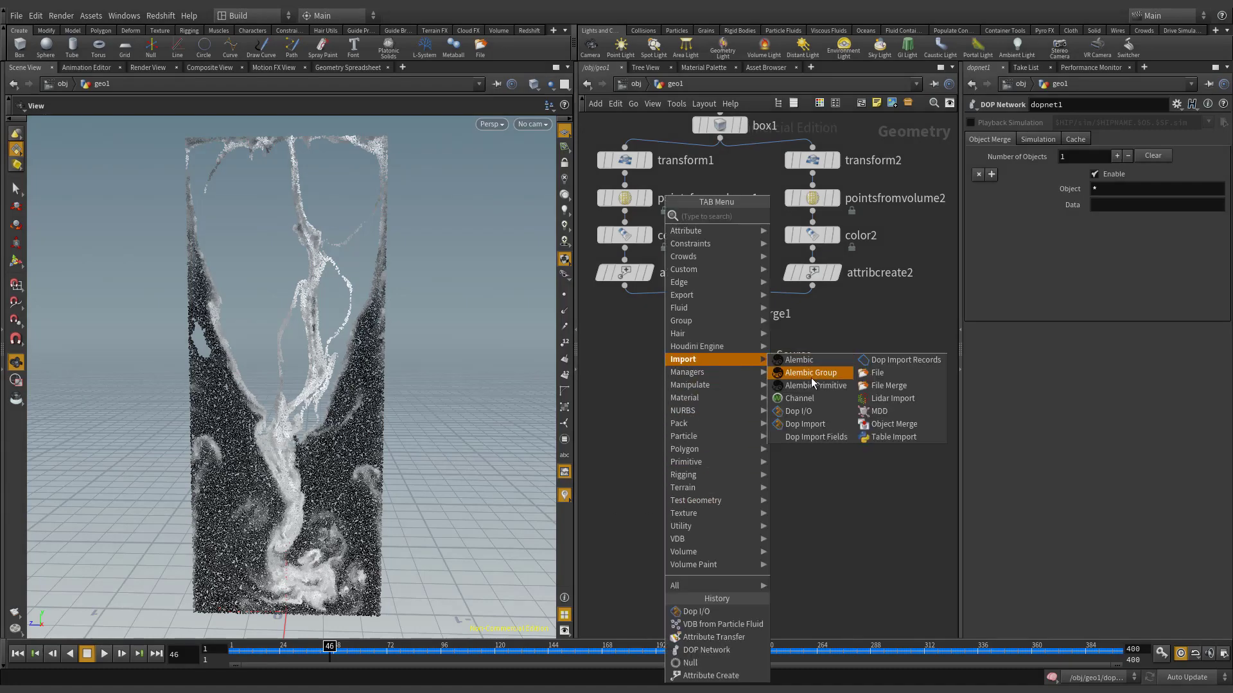
{"action": "left_click", "coordinate": [830, 412]}
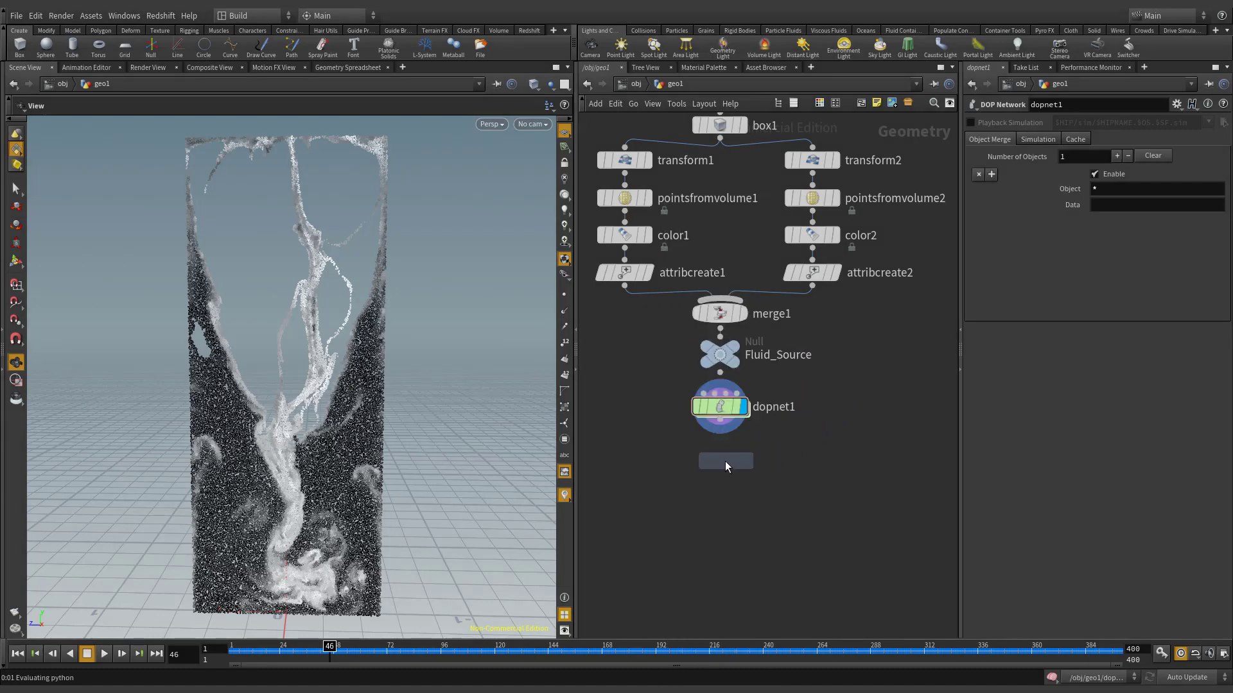
{"action": "left_click", "coordinate": [726, 461]}
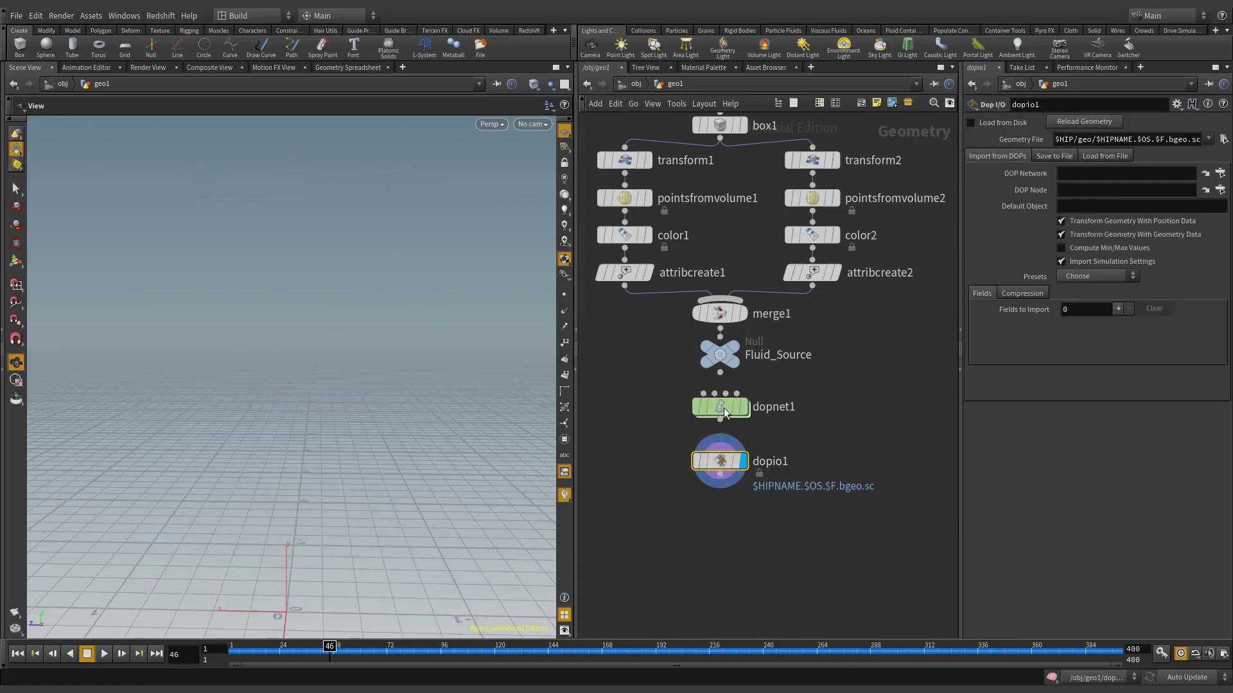
- Set the Dop I/O's DOP Network to /obj/geo1/dopnet1 and its DOP Node to flipobject1, and add one field to import
{"action": "left_click_drag", "start_coordinate": [720, 407], "coordinate": [1078, 183]}
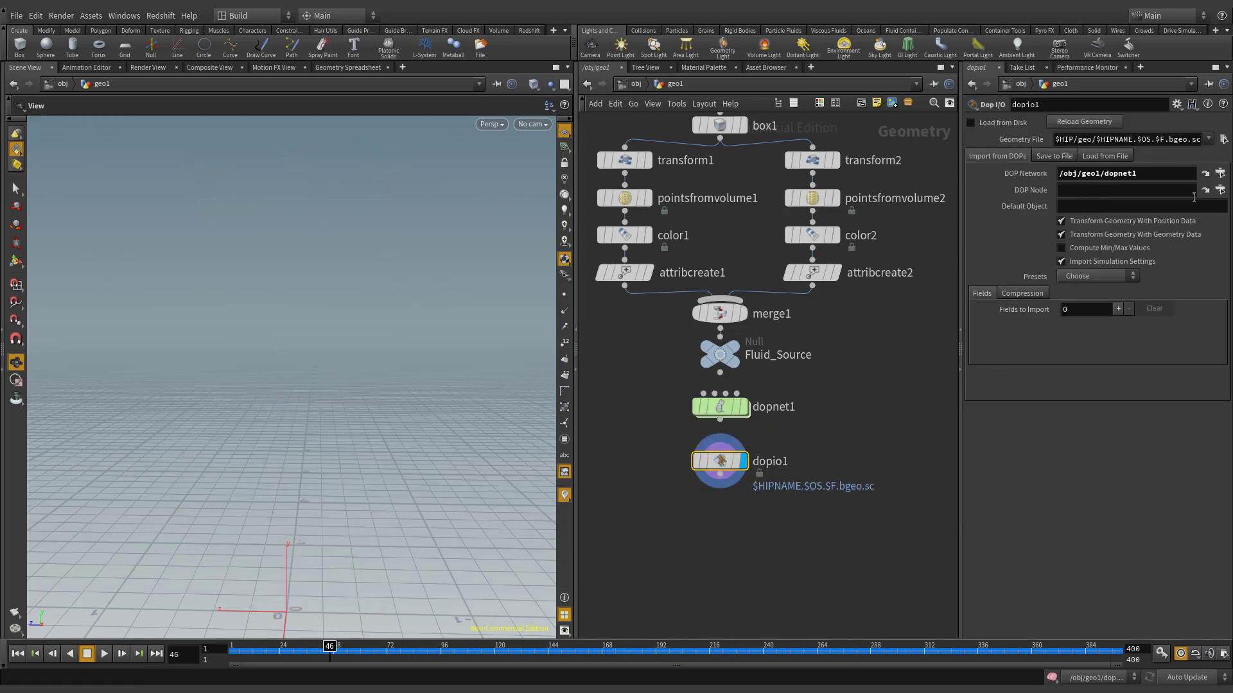
{"action": "left_click", "coordinate": [1219, 190]}
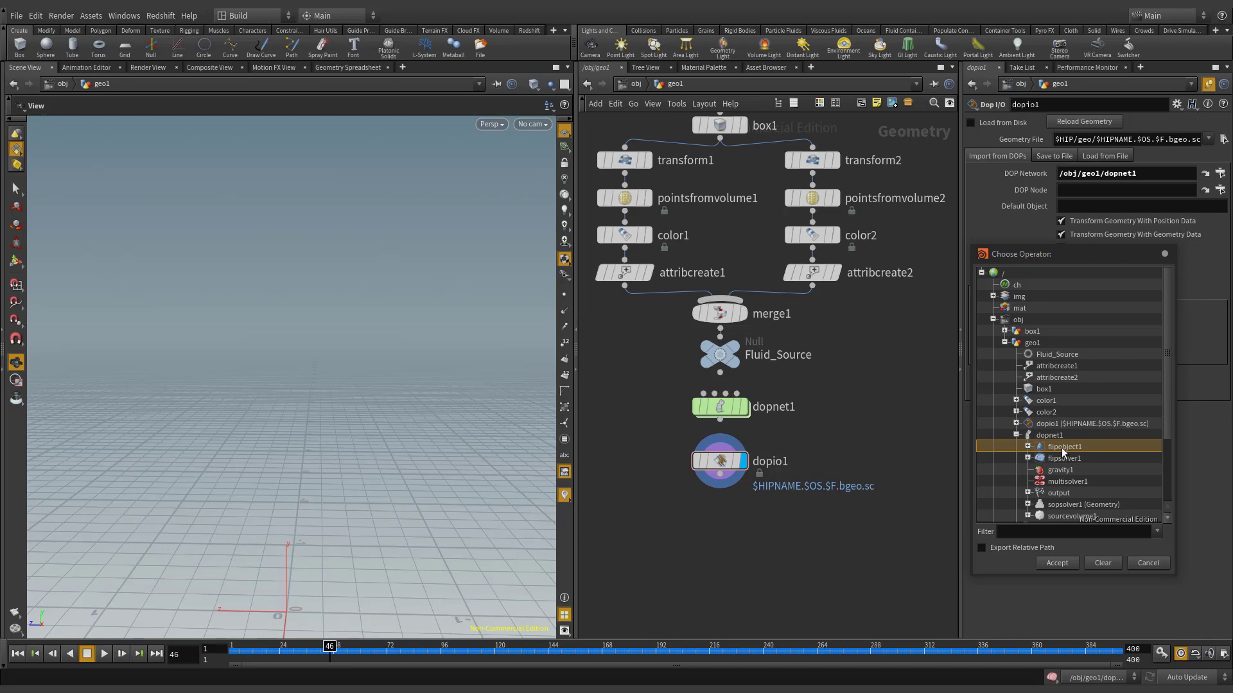
{"action": "left_click", "coordinate": [1057, 564]}
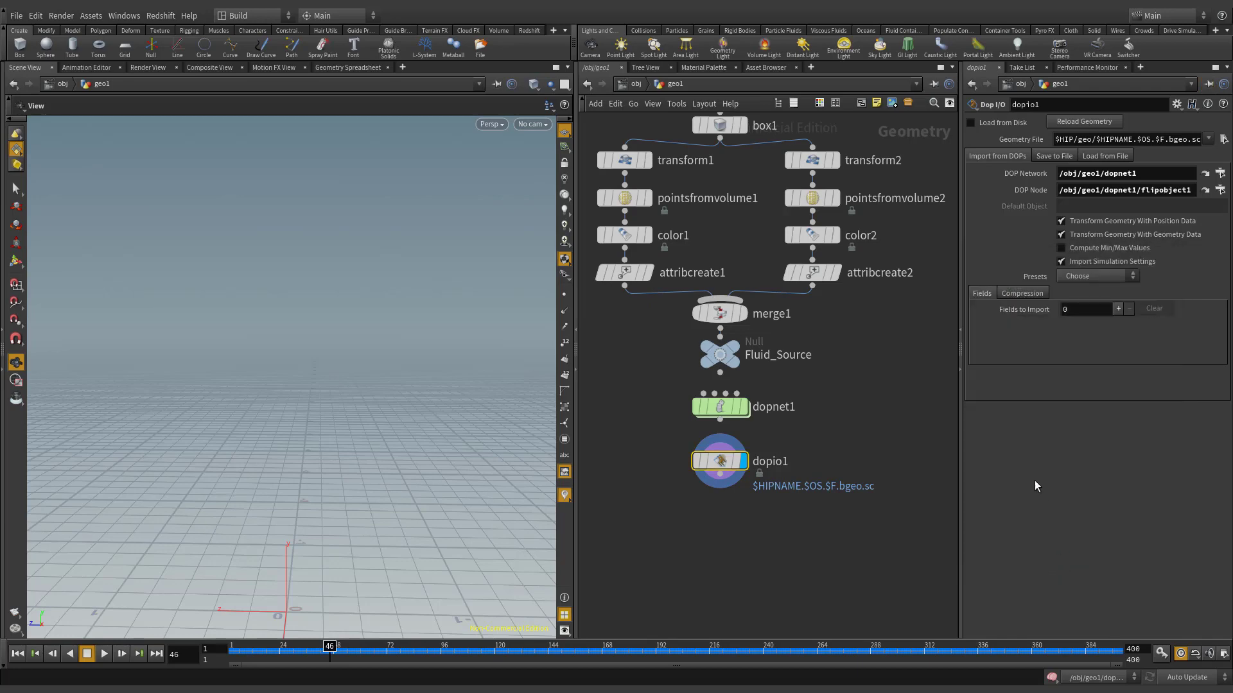
{"action": "left_click", "coordinate": [1118, 309]}
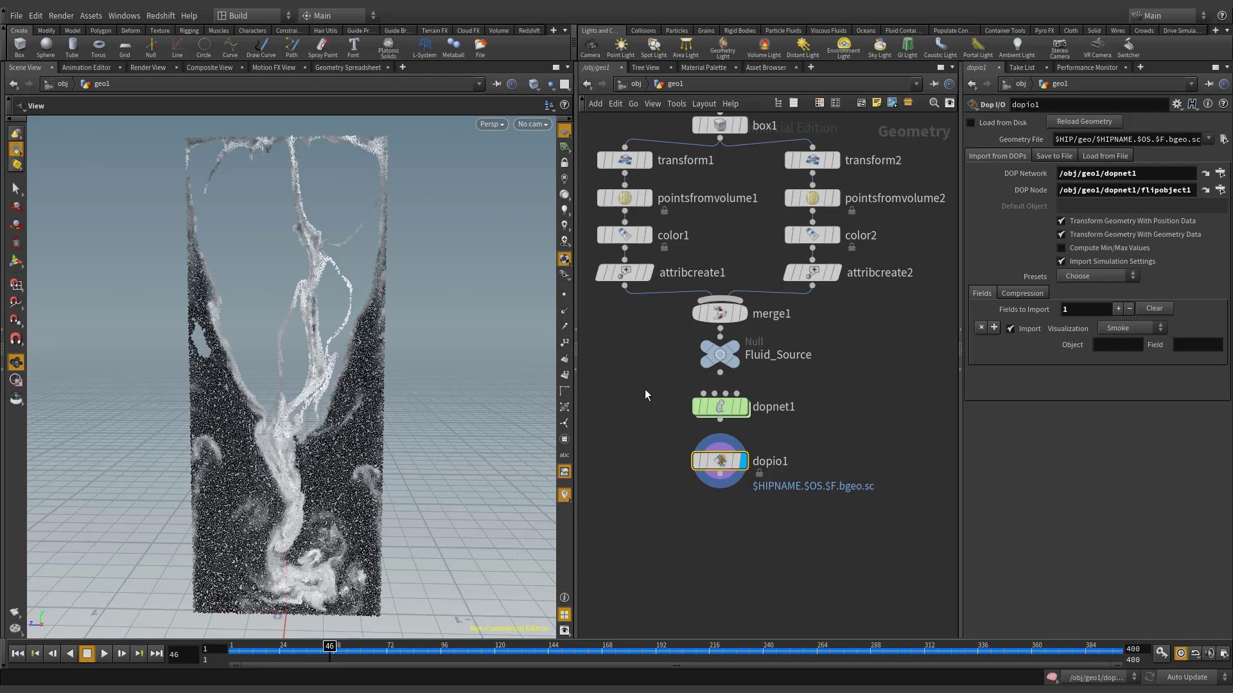
- Add a VDB from Particle Fluid node fed by dopio1 and display its result
{"action": "key", "text": "Tab"}
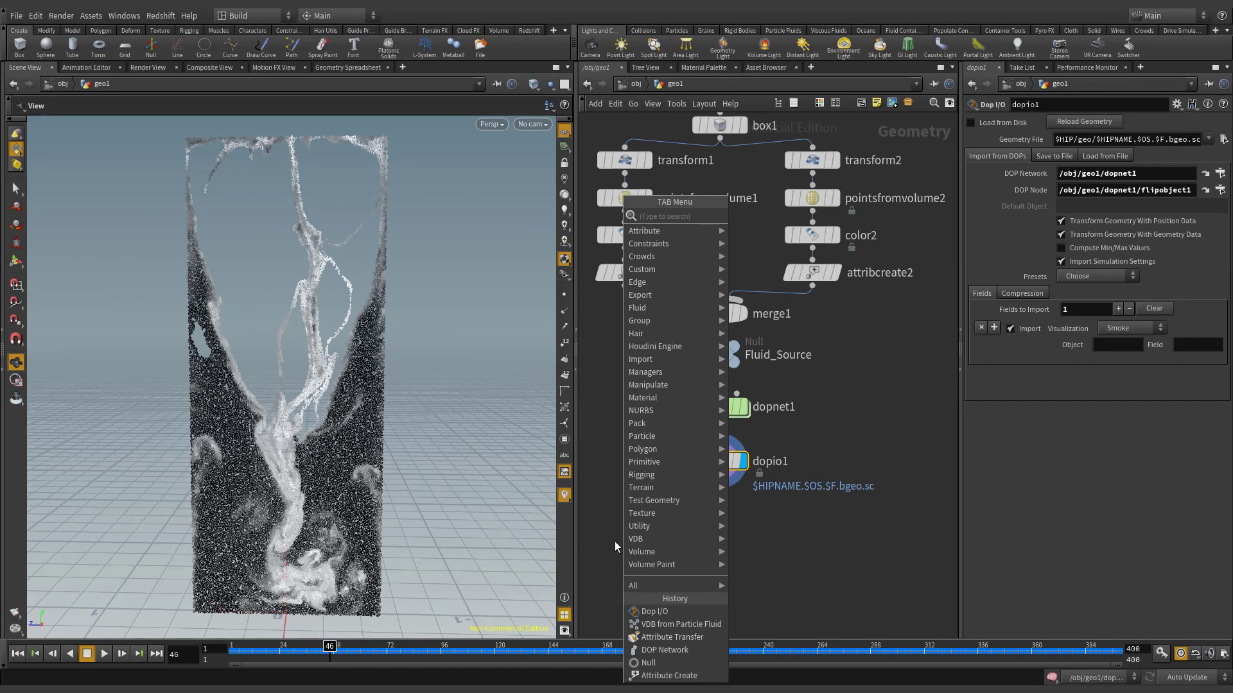
{"action": "mouse_move", "coordinate": [639, 540]}
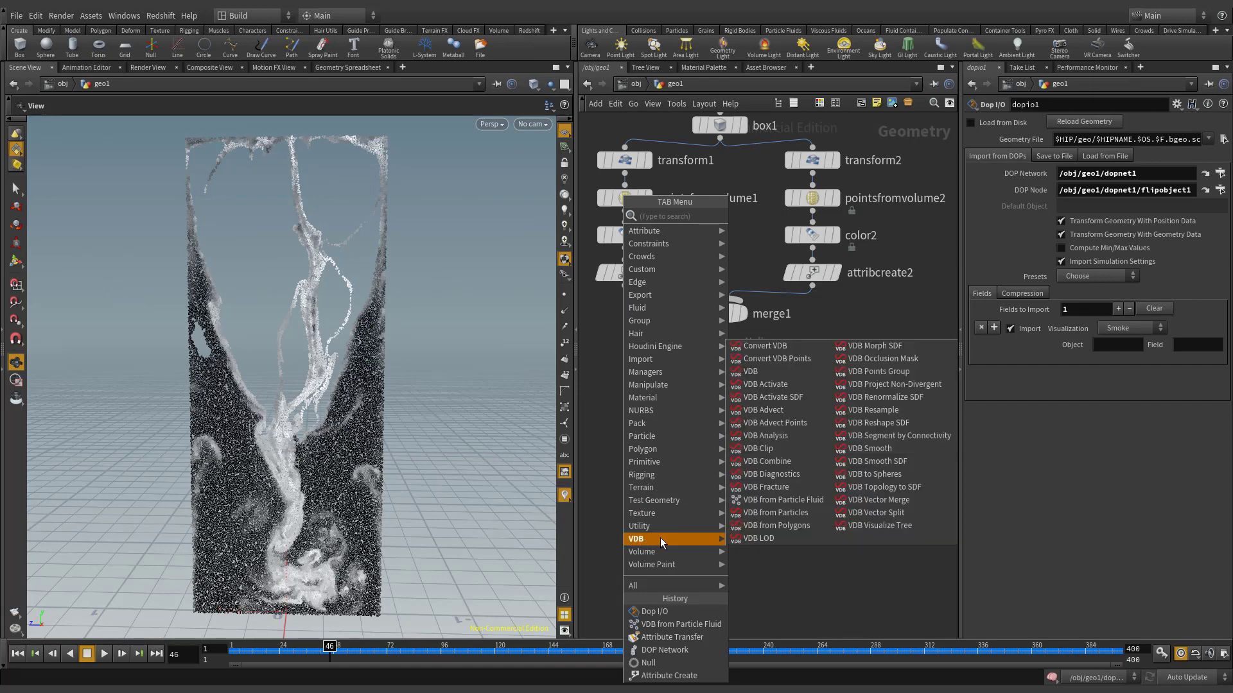
{"action": "left_click", "coordinate": [827, 502]}
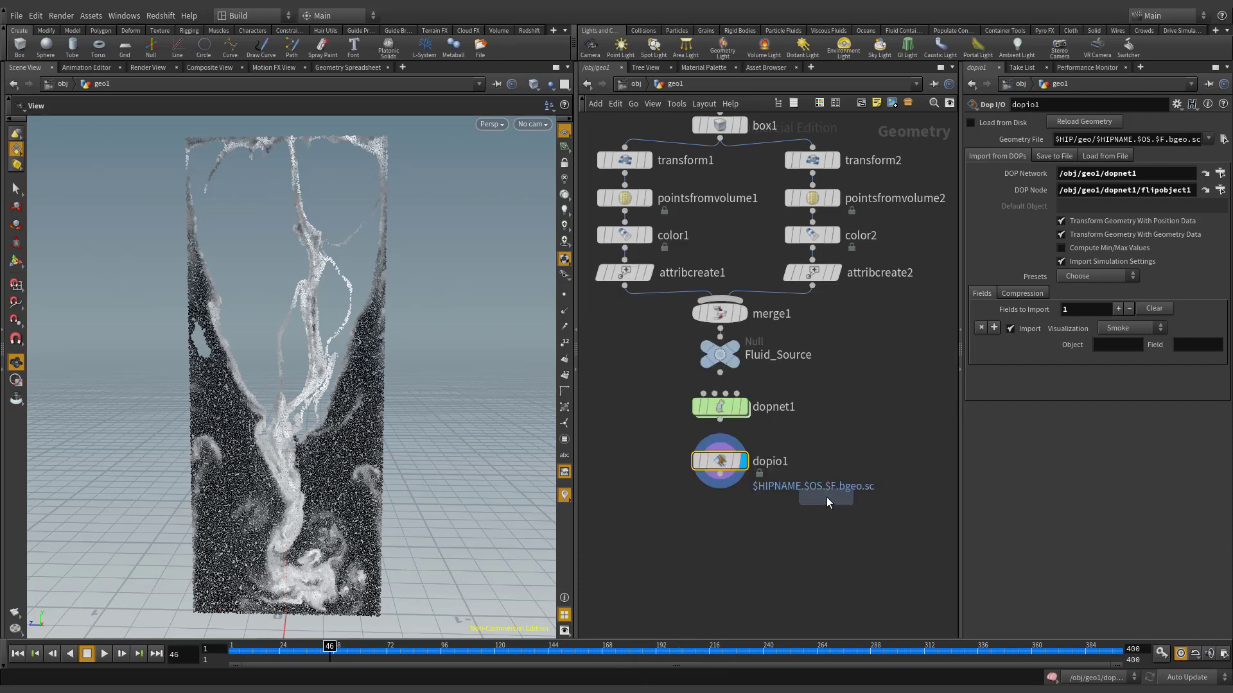
{"action": "left_click", "coordinate": [720, 503]}
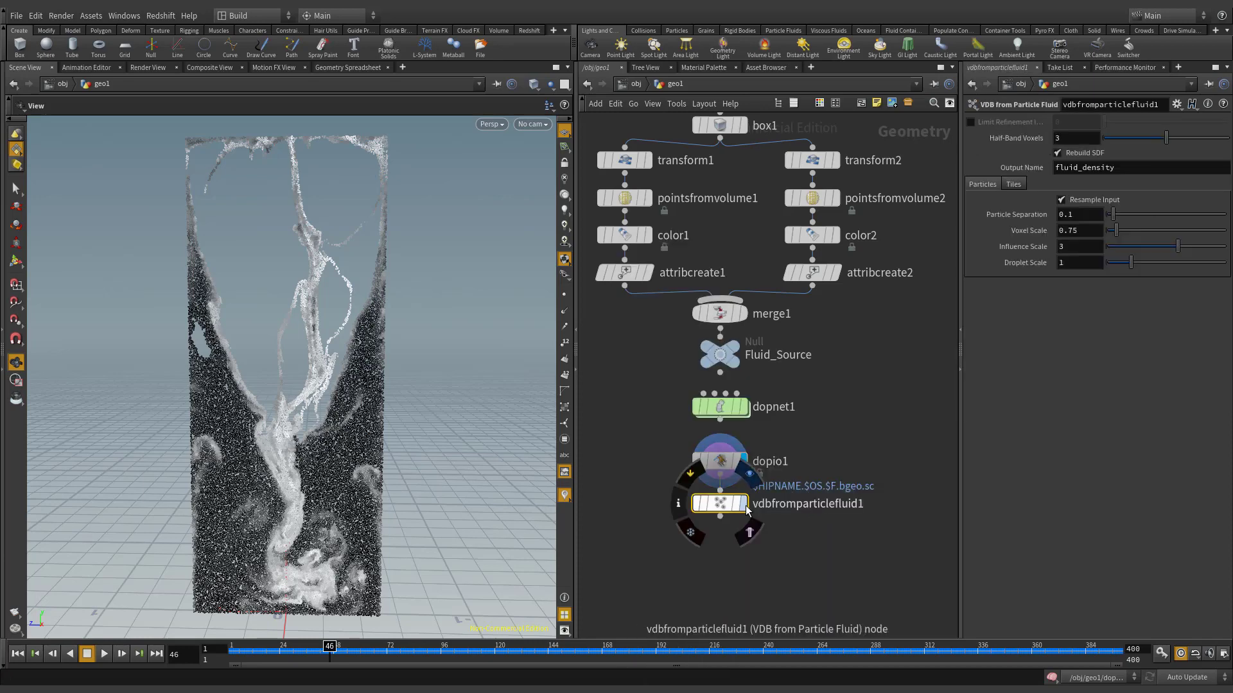
{"action": "left_click", "coordinate": [743, 503]}
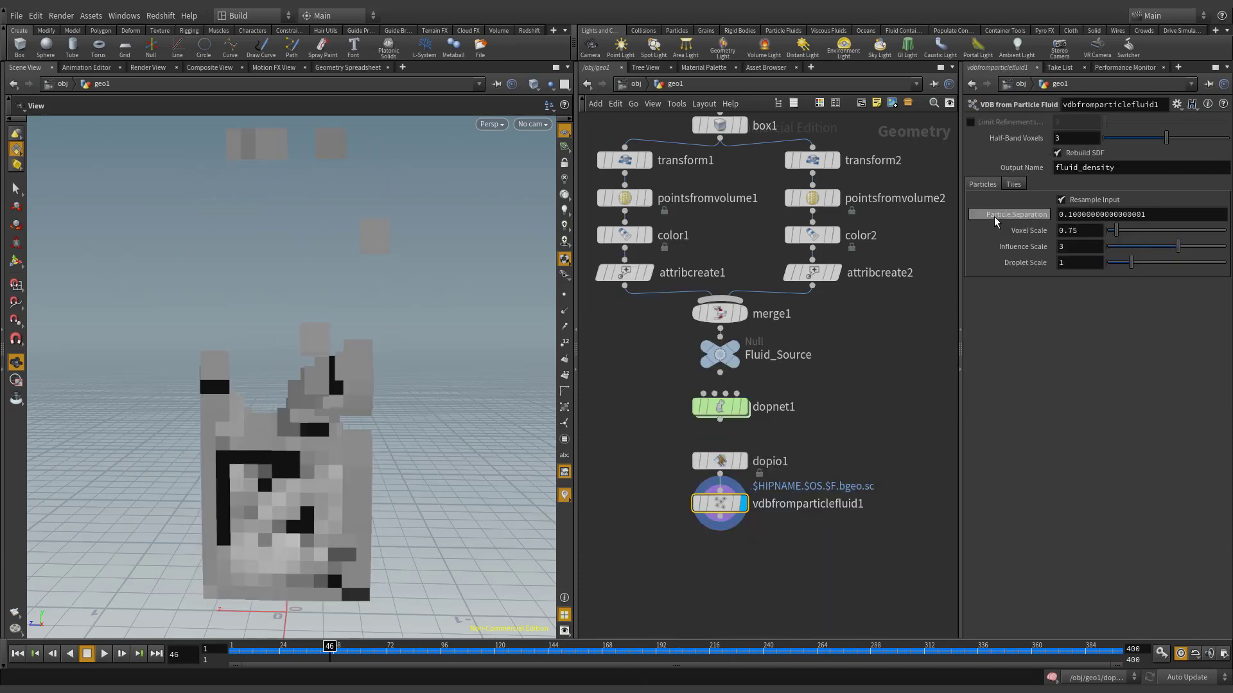
- Link the VDB from Particle Fluid's Particle Separation to the copied DOP parameter with a relative reference
{"action": "right_click", "coordinate": [1059, 219]}
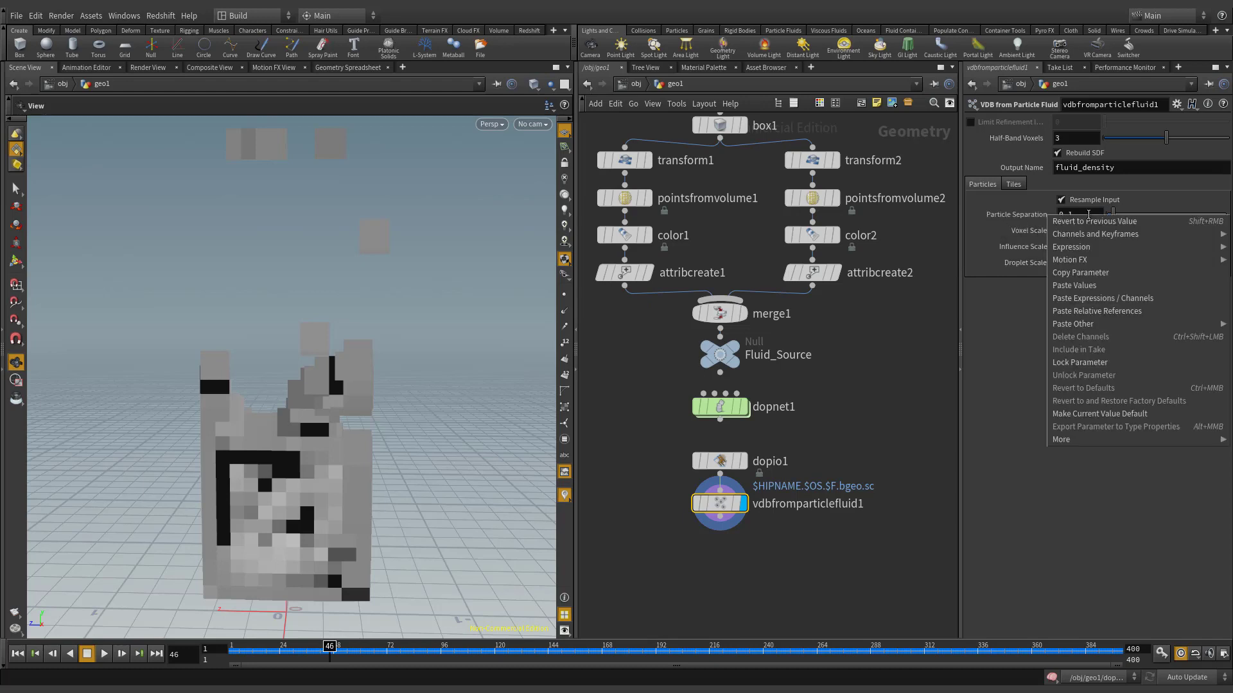
{"action": "left_click", "coordinate": [1174, 310]}
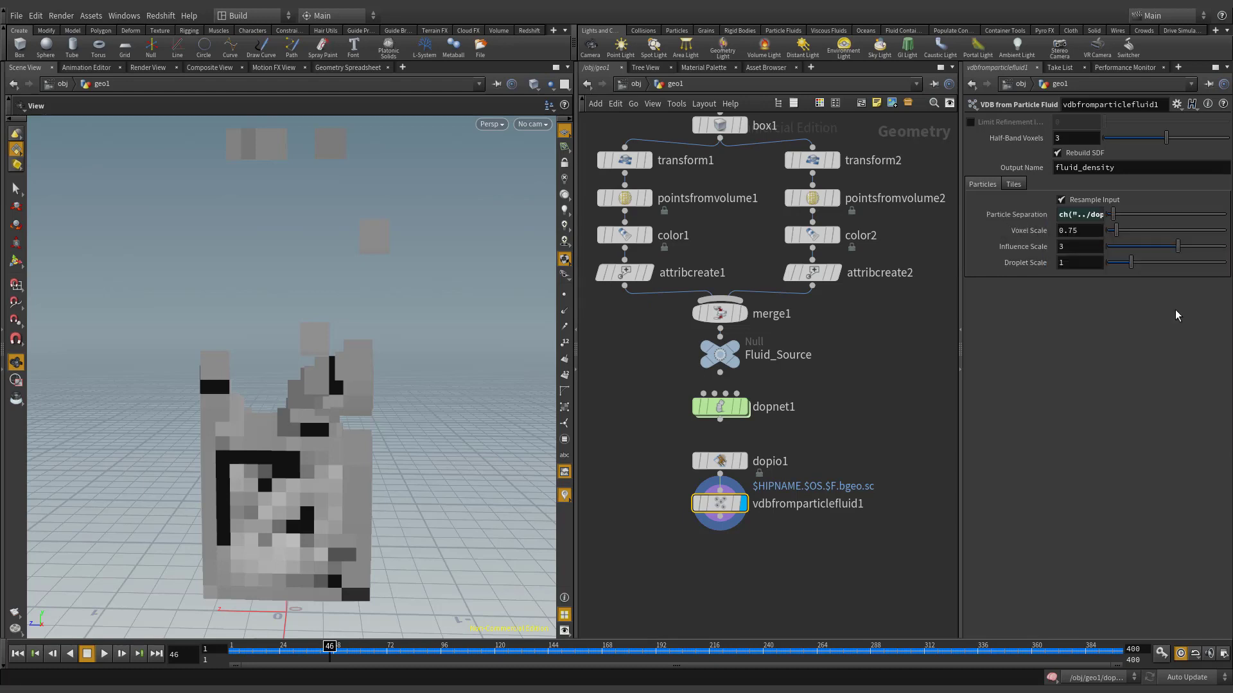
{"action": "left_click", "coordinate": [1031, 216]}
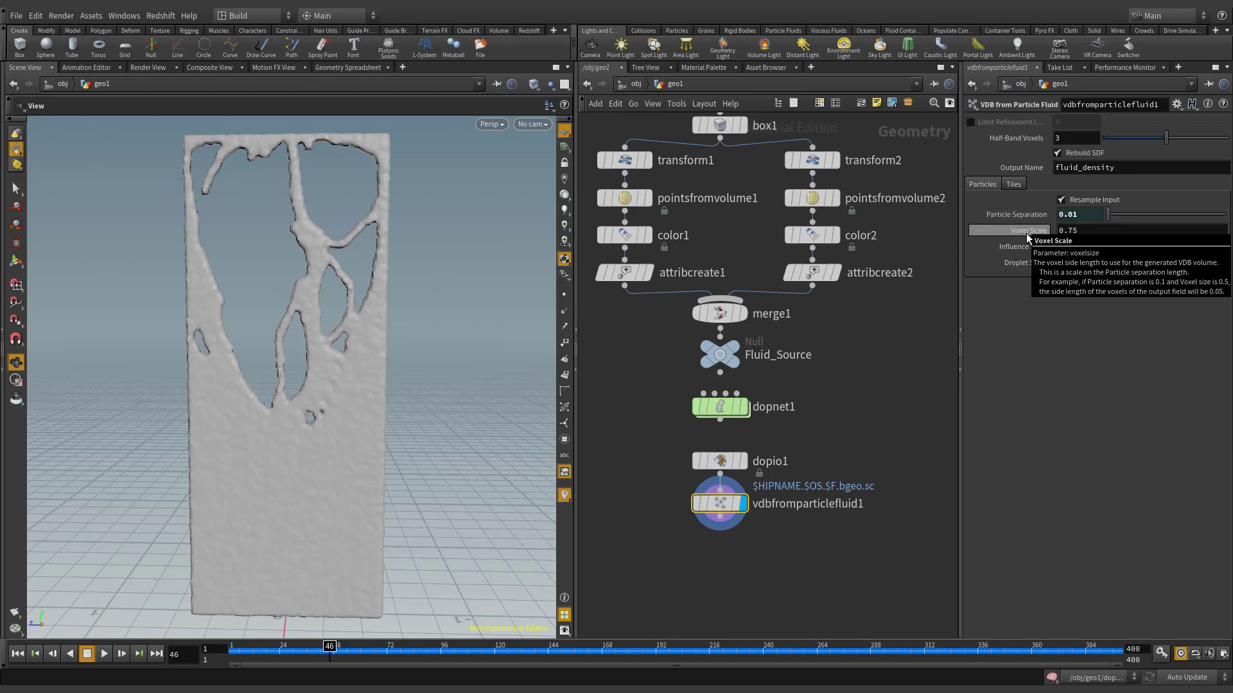
- Set the VDB from Particle Fluid's Voxel Scale to 0.3 and Influence Scale to 2
{"action": "left_click_drag", "start_coordinate": [1099, 232], "coordinate": [1070, 233]}
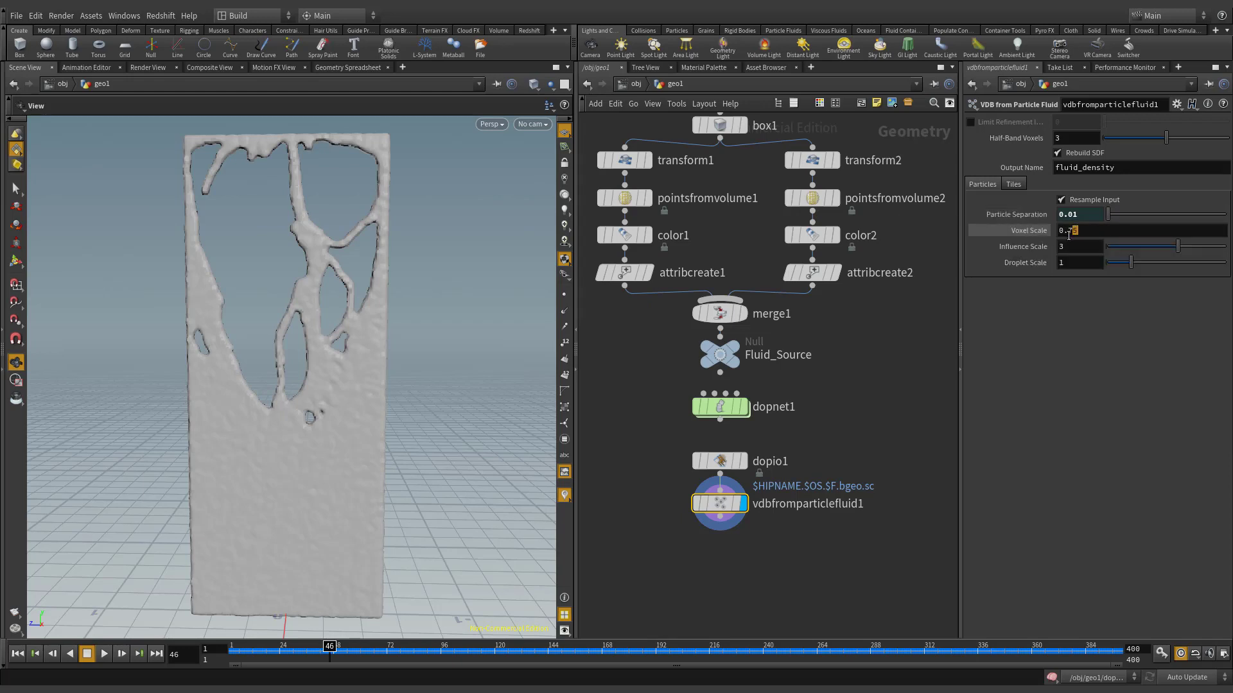
{"action": "type", "text": "3"}
{"action": "key", "text": "Return"}
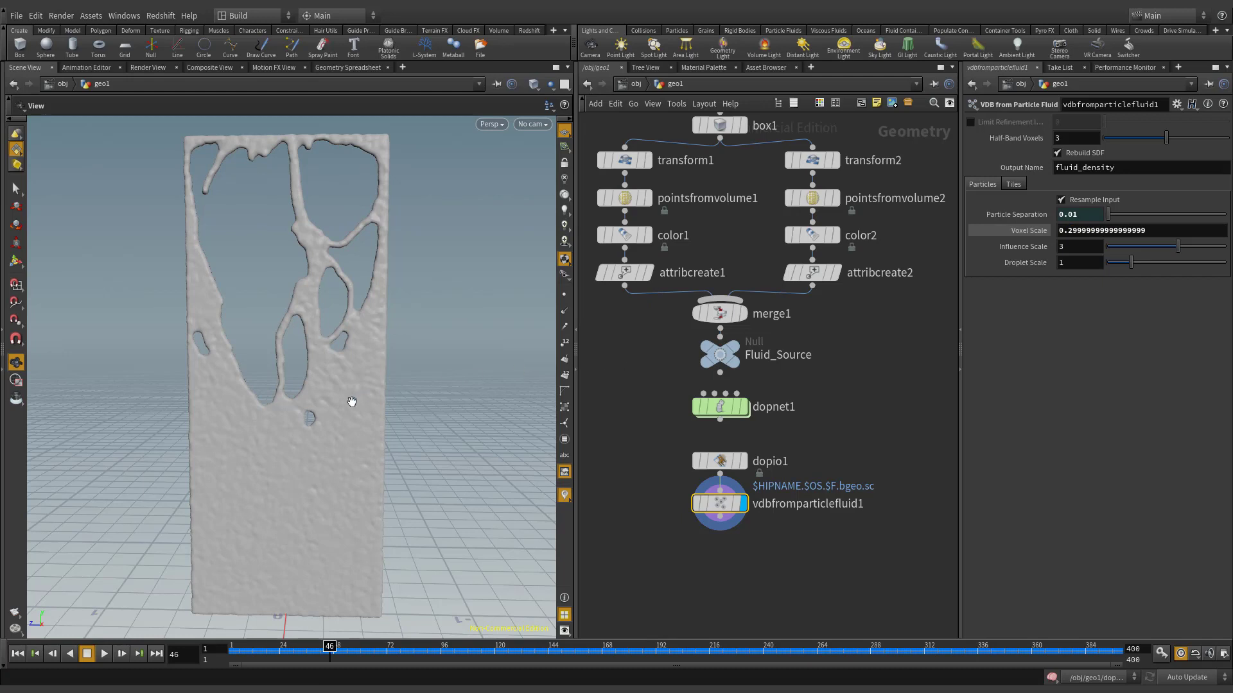
{"action": "key", "text": "Tab"}
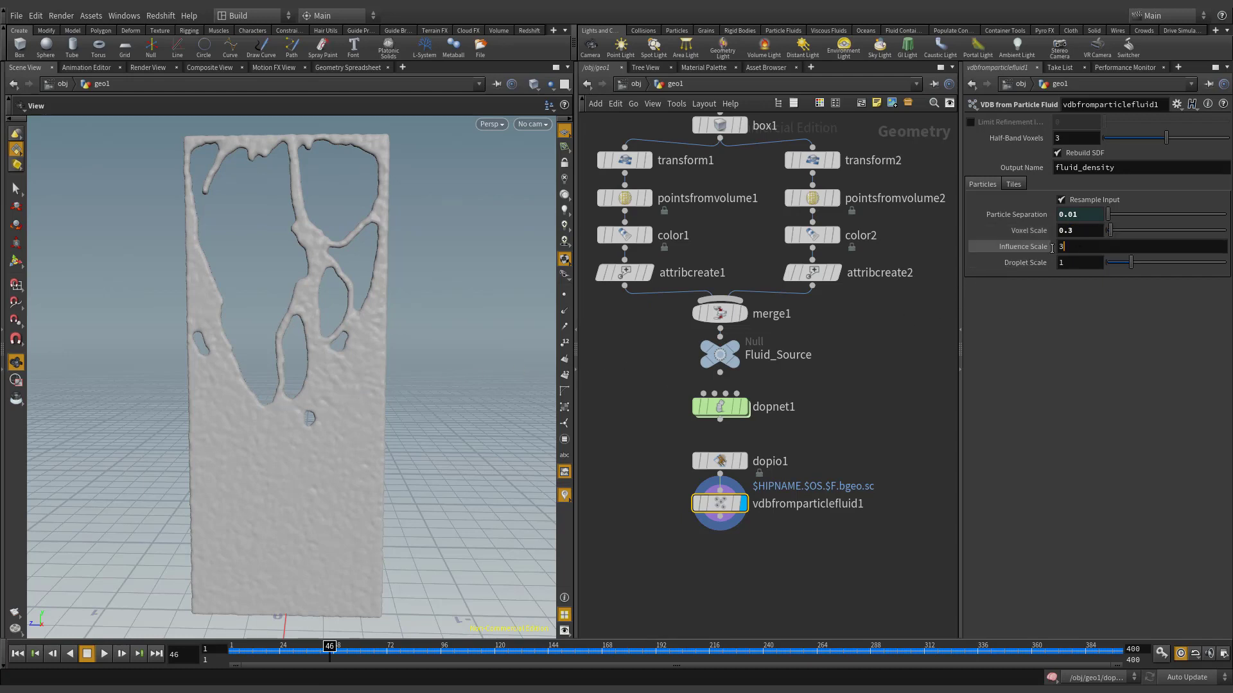
{"action": "left_click_drag", "start_coordinate": [1058, 248], "coordinate": [1068, 250]}
{"action": "key", "text": "Return"}
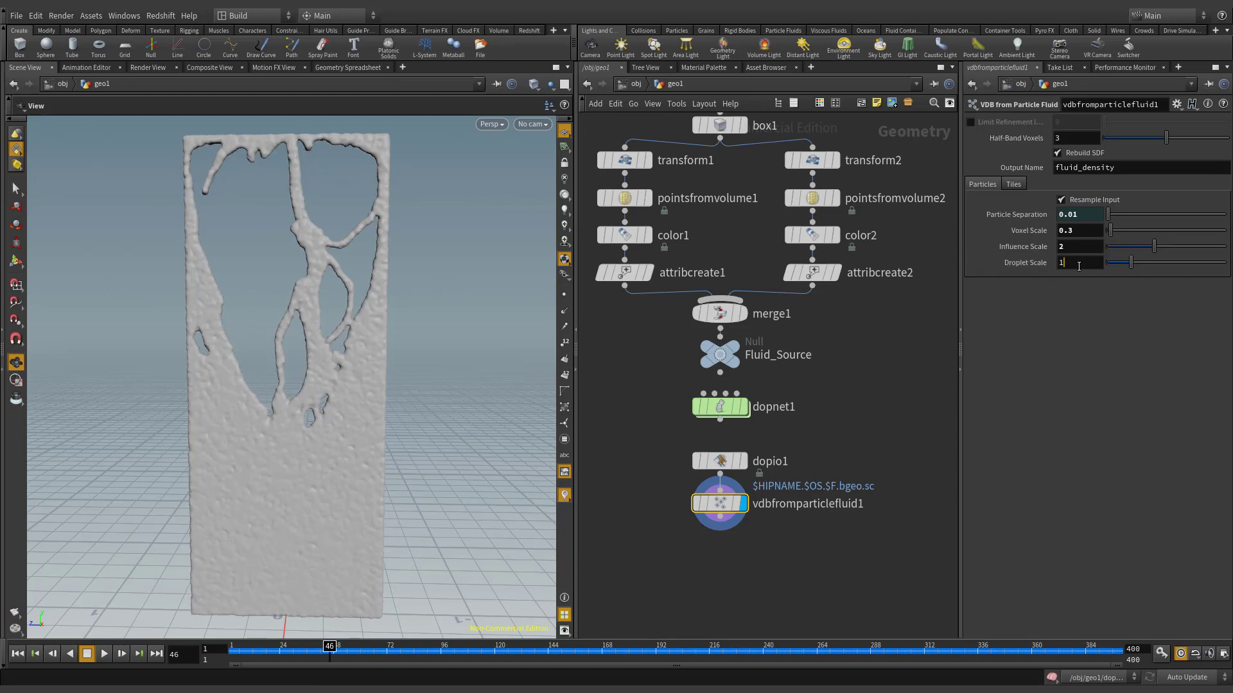
- Set the VDB from Particle Fluid's Droplet Scale to 0.8 and feed it into a new Convert VDB node with its result displayed
{"action": "mouse_move", "coordinate": [1131, 262]}
{"action": "left_mouse_down"}
{"action": "mouse_move", "coordinate": [1151, 264]}
{"action": "mouse_move", "coordinate": [1126, 264]}
{"action": "left_mouse_up"}
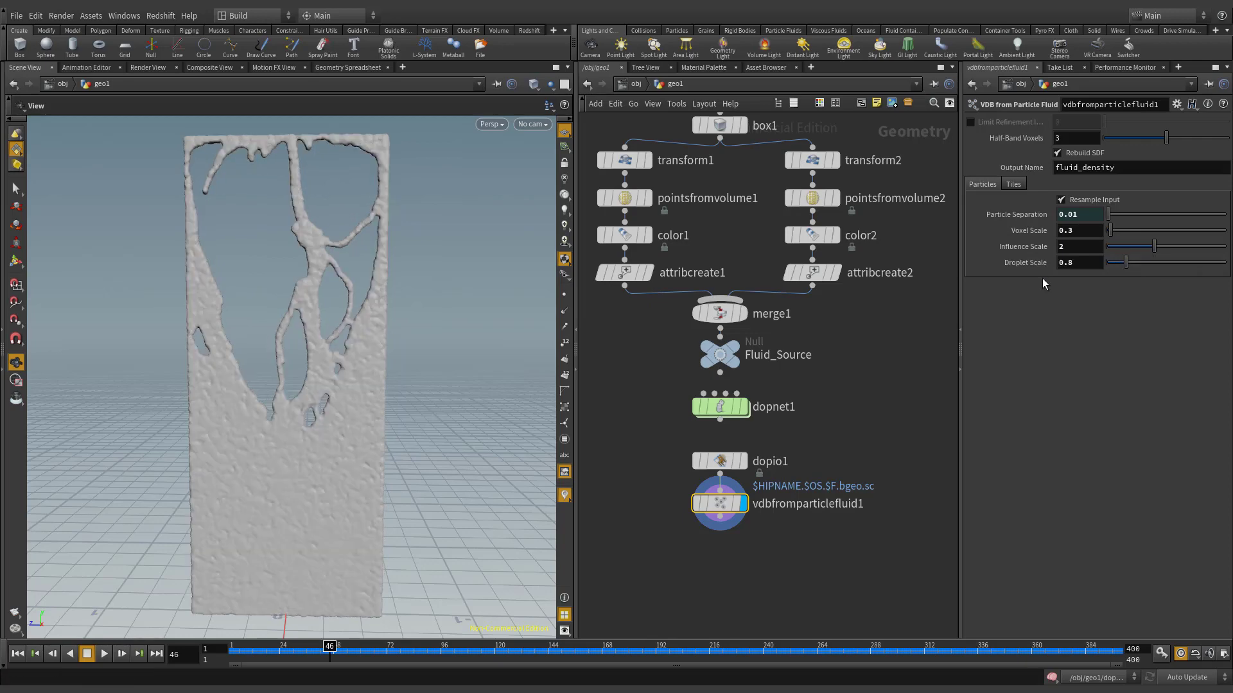
{"action": "key", "text": "Tab"}
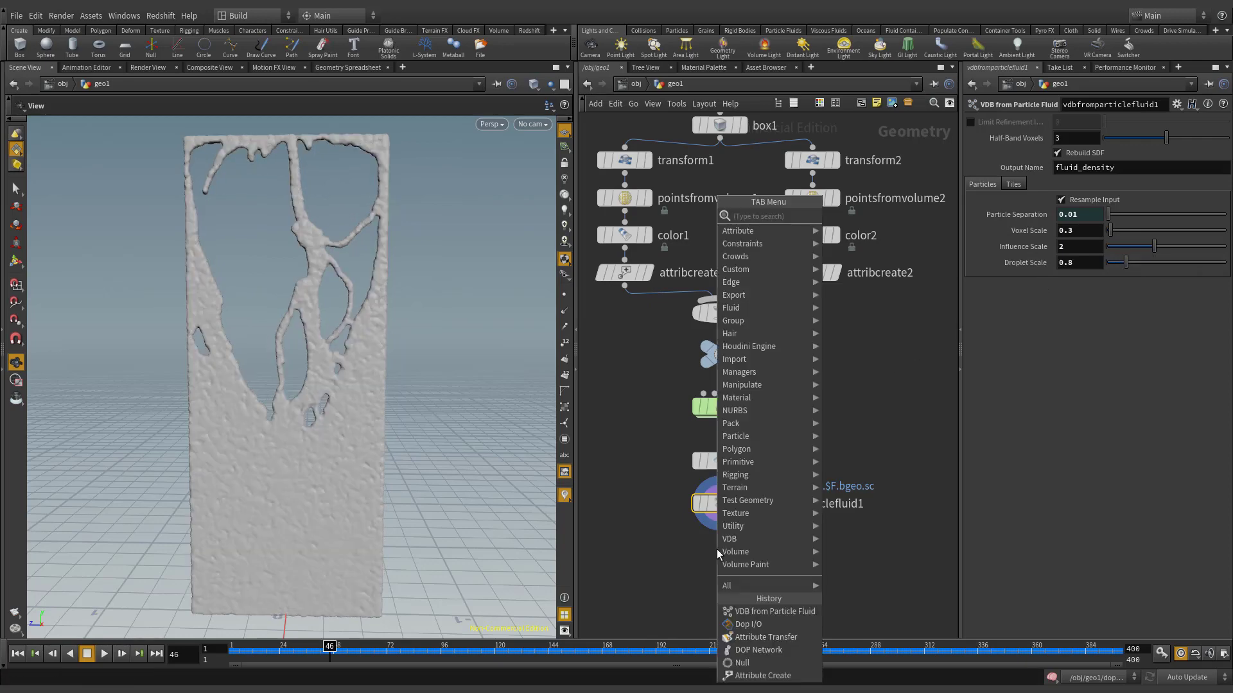
{"action": "mouse_move", "coordinate": [749, 555]}
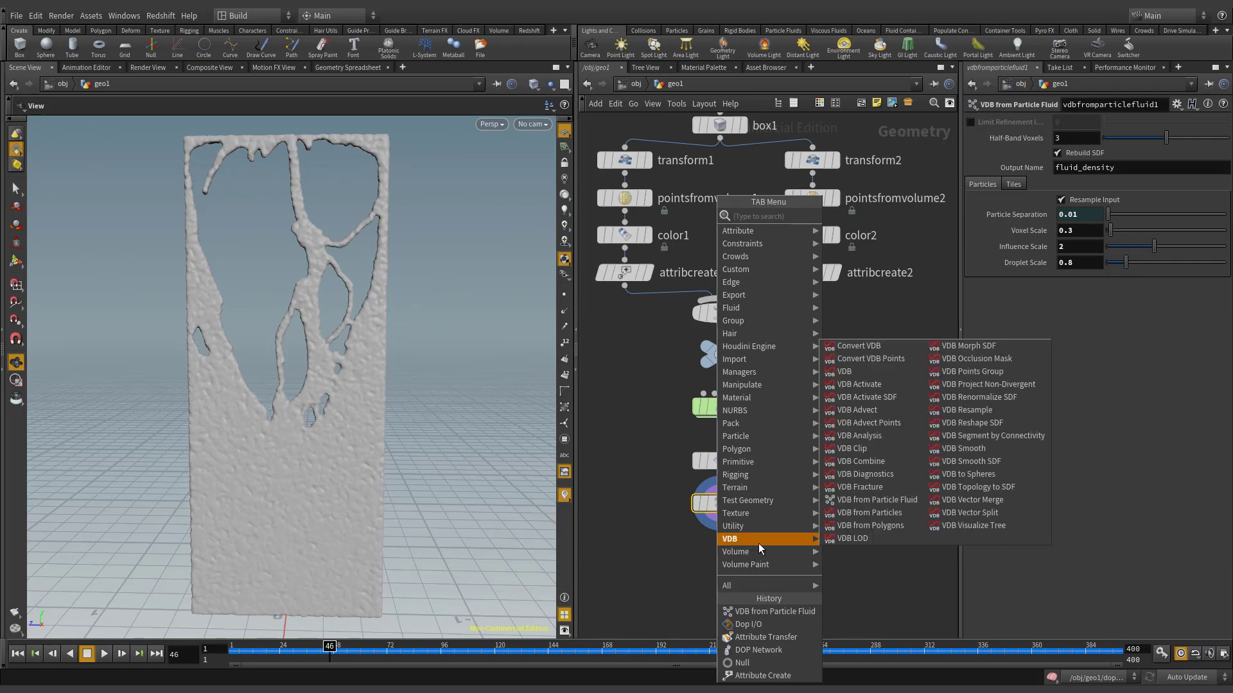
{"action": "left_click", "coordinate": [896, 347]}
{"action": "left_click", "coordinate": [720, 553]}
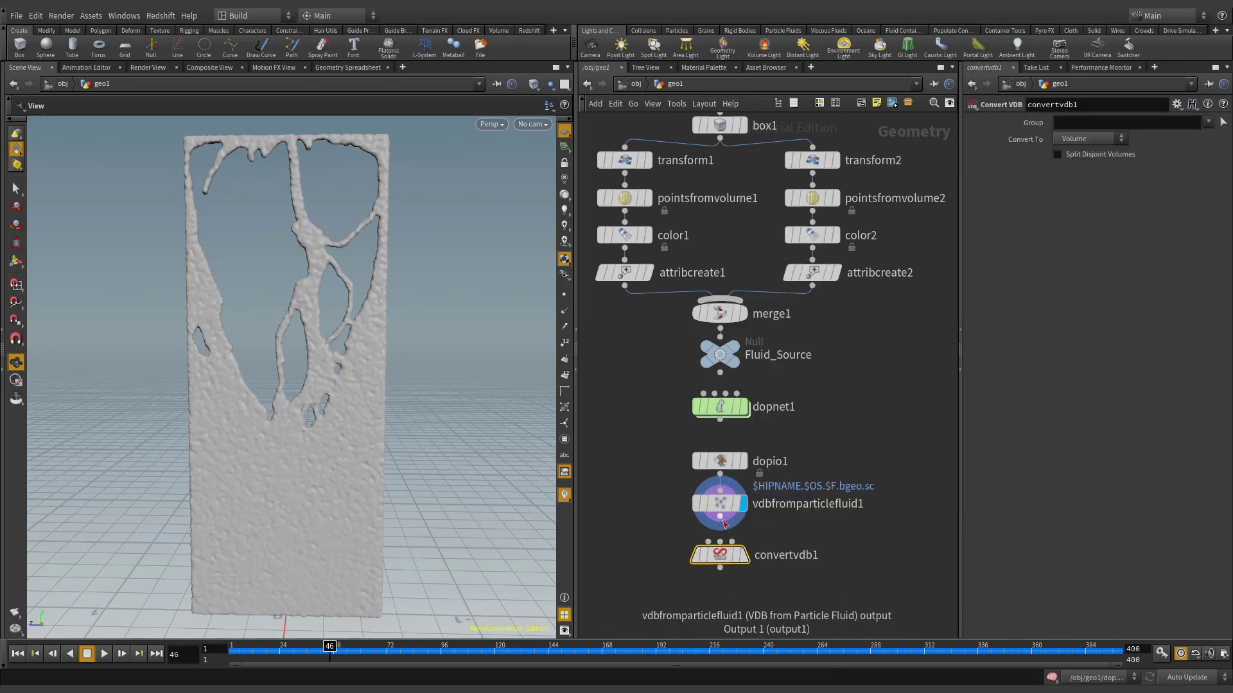
{"action": "left_click_drag", "start_coordinate": [719, 514], "coordinate": [720, 543]}
{"action": "left_click", "coordinate": [746, 556]}
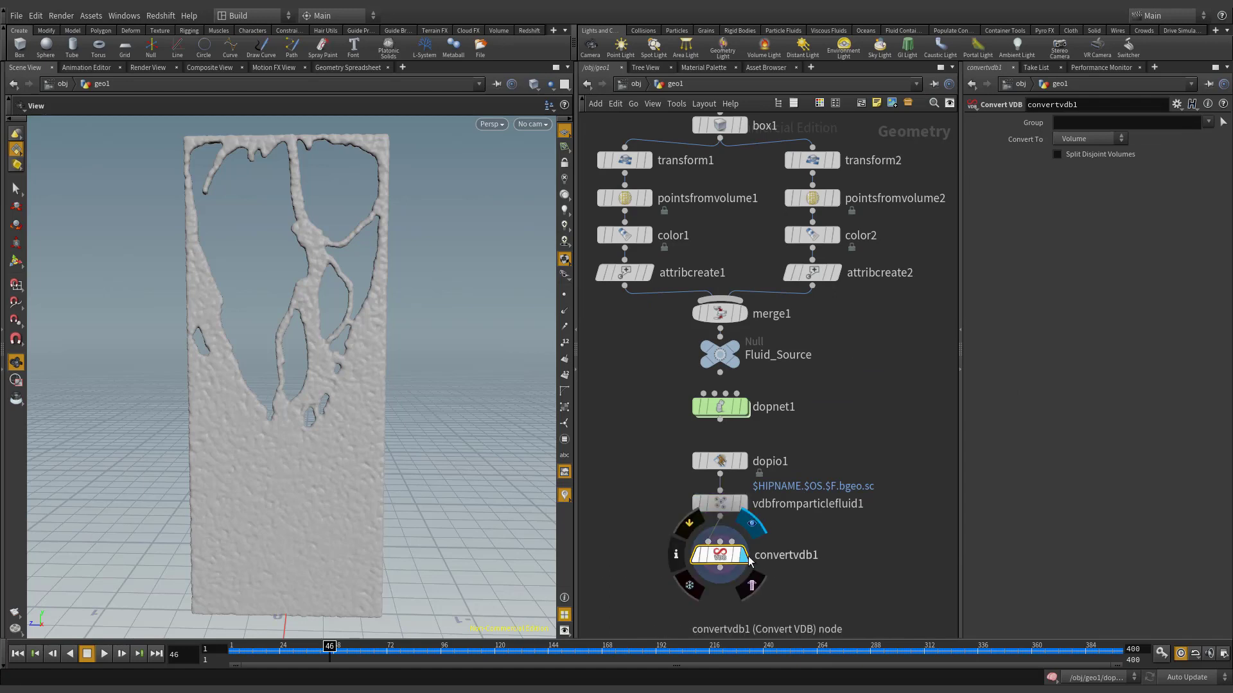
- Set the Convert VDB node to output Polygons and compare the displayed mesh with dopio1's particles
{"action": "left_click", "coordinate": [1075, 139]}
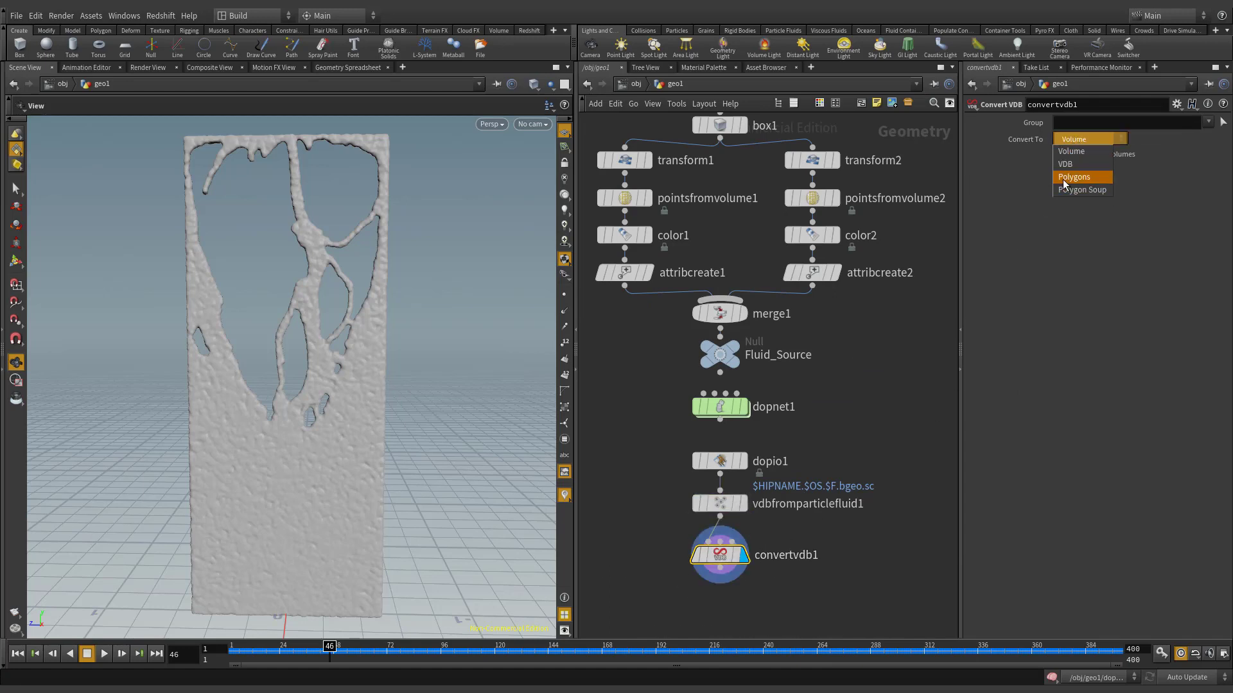
{"action": "left_click", "coordinate": [1102, 179]}
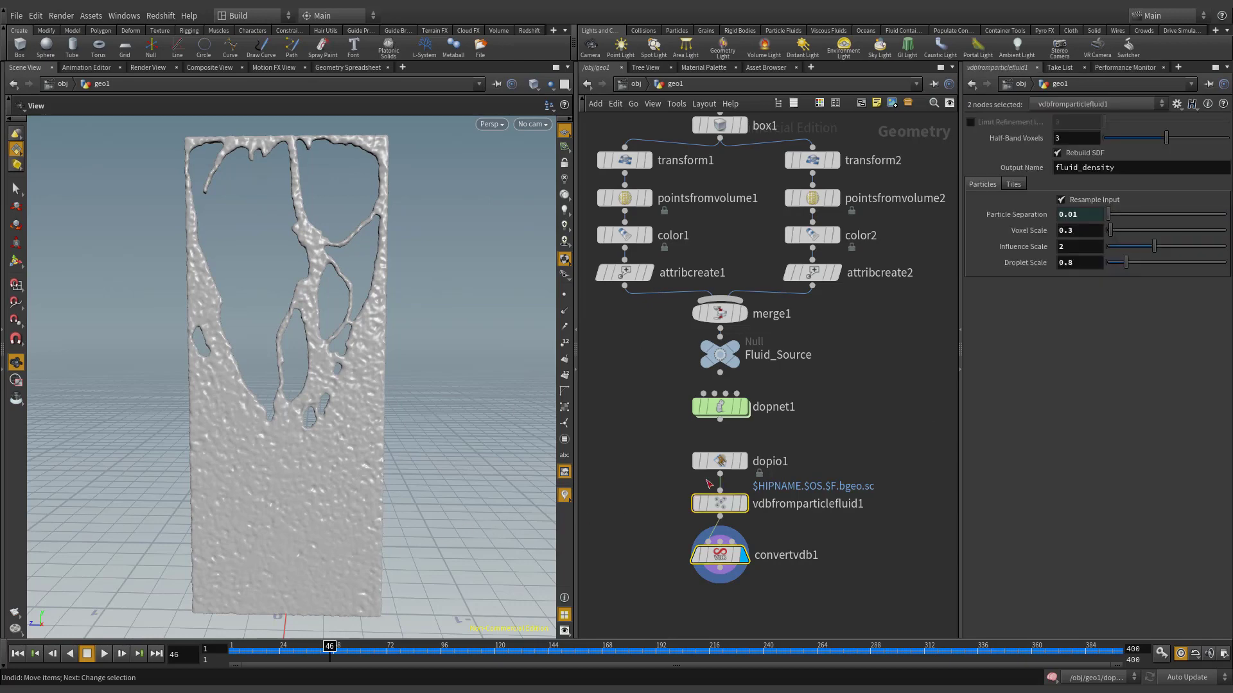
{"action": "left_click", "coordinate": [741, 464]}
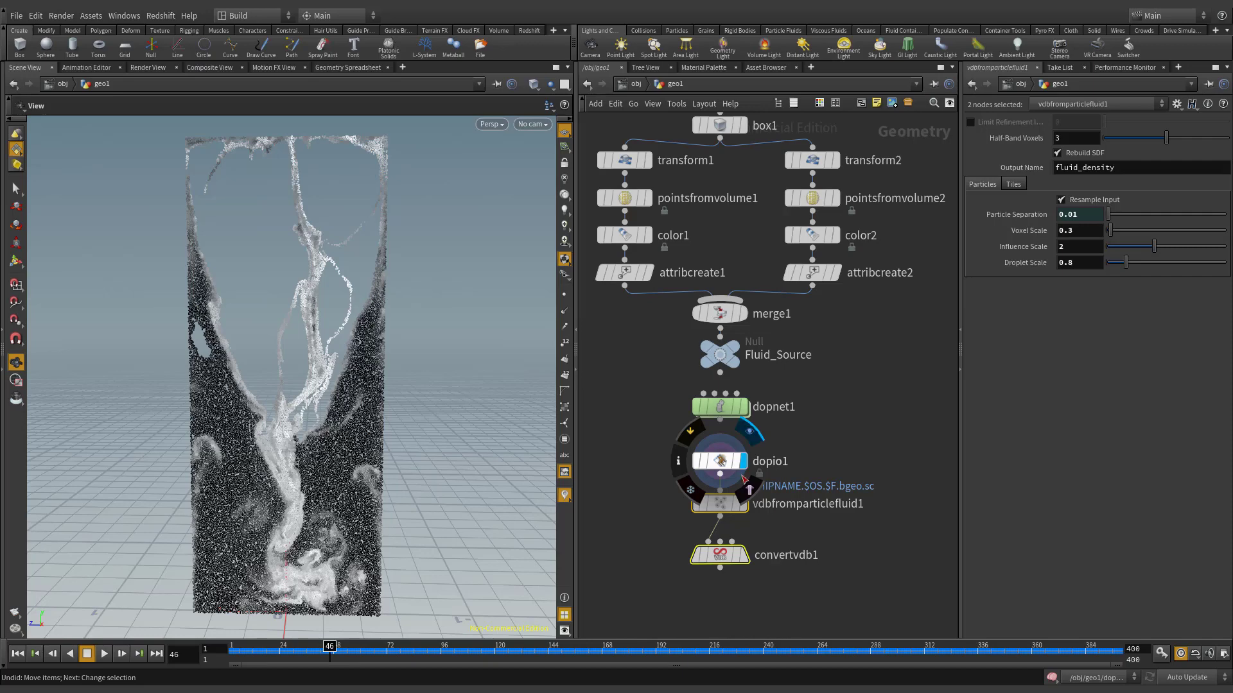
{"action": "left_click", "coordinate": [746, 558]}
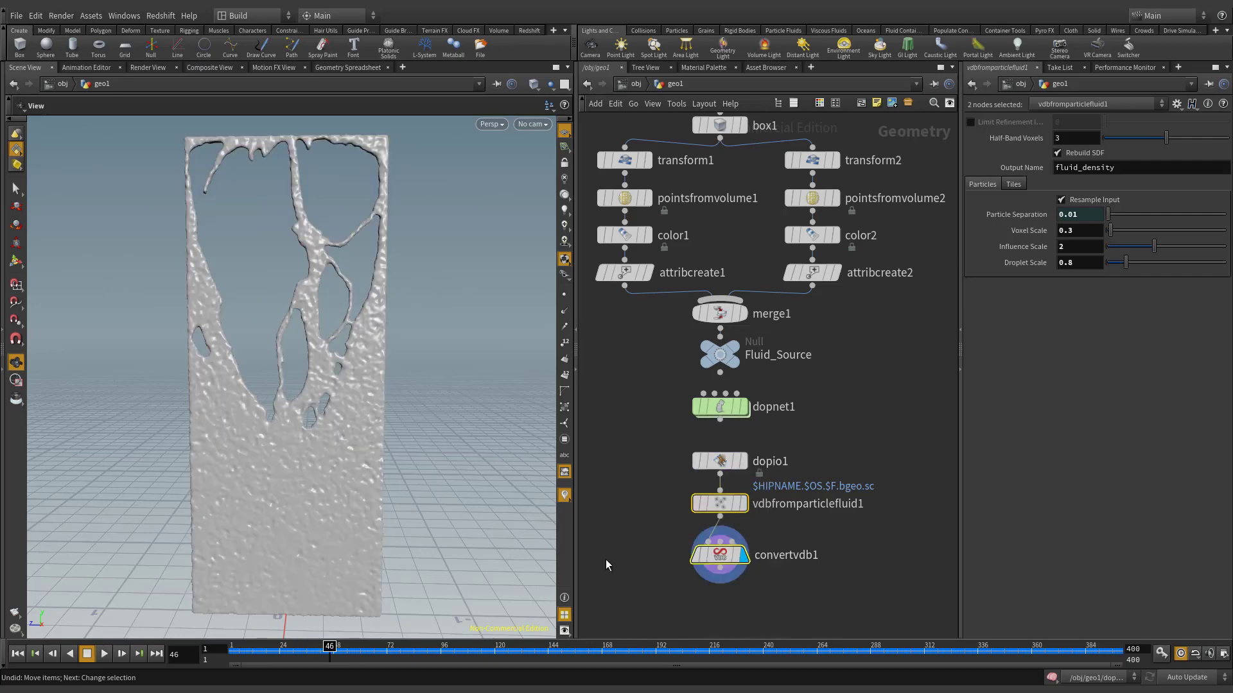
- Add an Attribute Transfer node with convertvdb1 as first input and dopio1 as second, and display its result
{"action": "key", "text": "Tab"}
{"action": "mouse_move", "coordinate": [620, 241]}
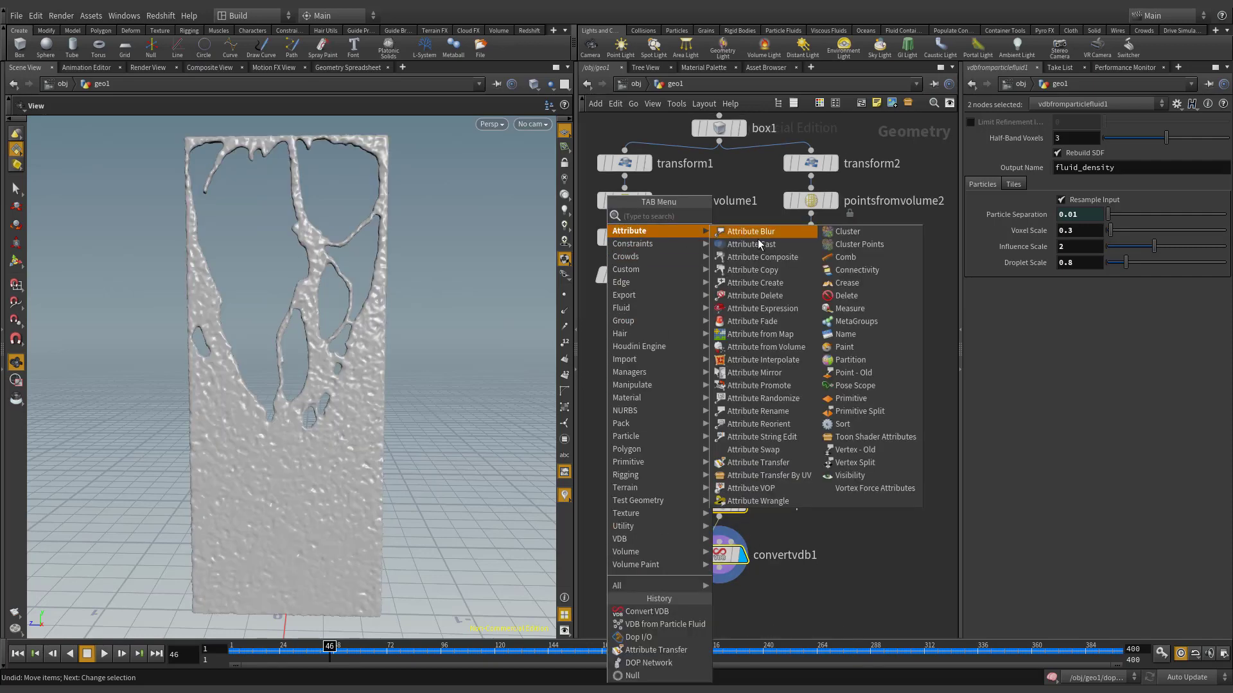
{"action": "left_click", "coordinate": [796, 463]}
{"action": "left_click", "coordinate": [724, 603]}
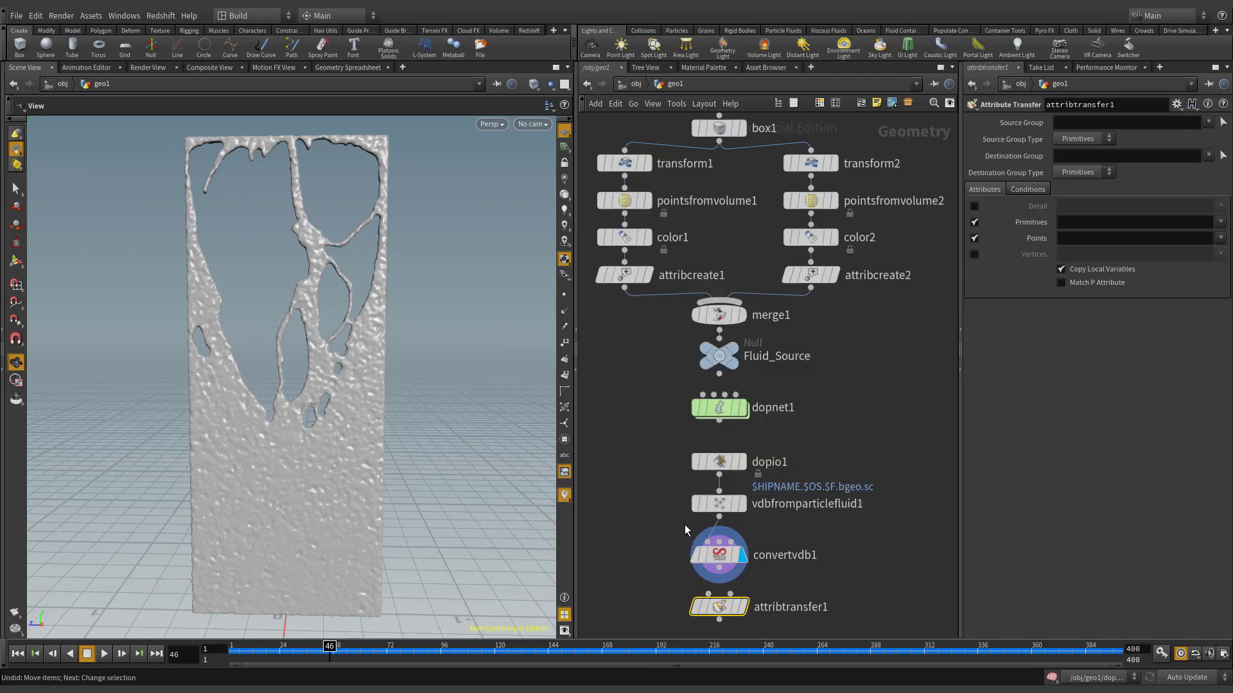
{"action": "left_click_drag", "start_coordinate": [674, 503], "coordinate": [647, 564]}
{"action": "left_click_drag", "start_coordinate": [730, 595], "coordinate": [719, 475]}
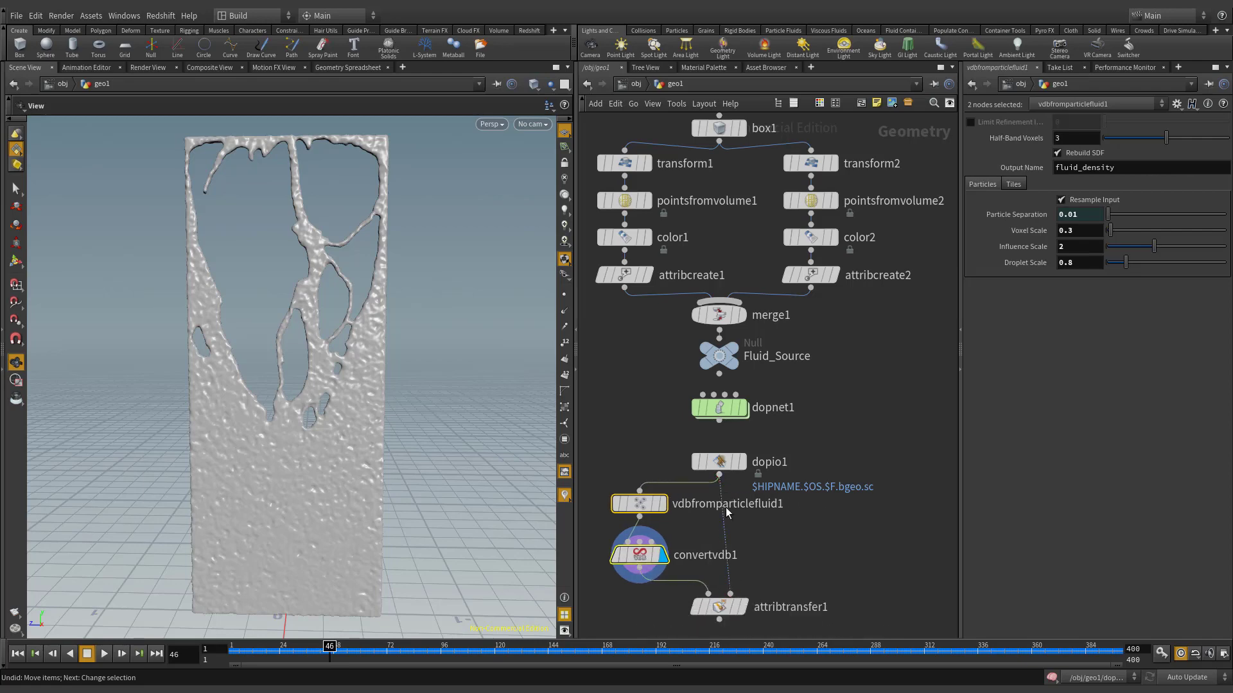
{"action": "left_click", "coordinate": [743, 607]}
- Smooth the transferred colors by setting the Attribute Transfer's Max Sample Count to 30
{"action": "right_click_drag", "start_coordinate": [276, 468], "coordinate": [309, 313]}
{"action": "middle_click_drag", "start_coordinate": [297, 500], "coordinate": [318, 329]}
{"action": "right_click_drag", "start_coordinate": [320, 334], "coordinate": [344, 262]}
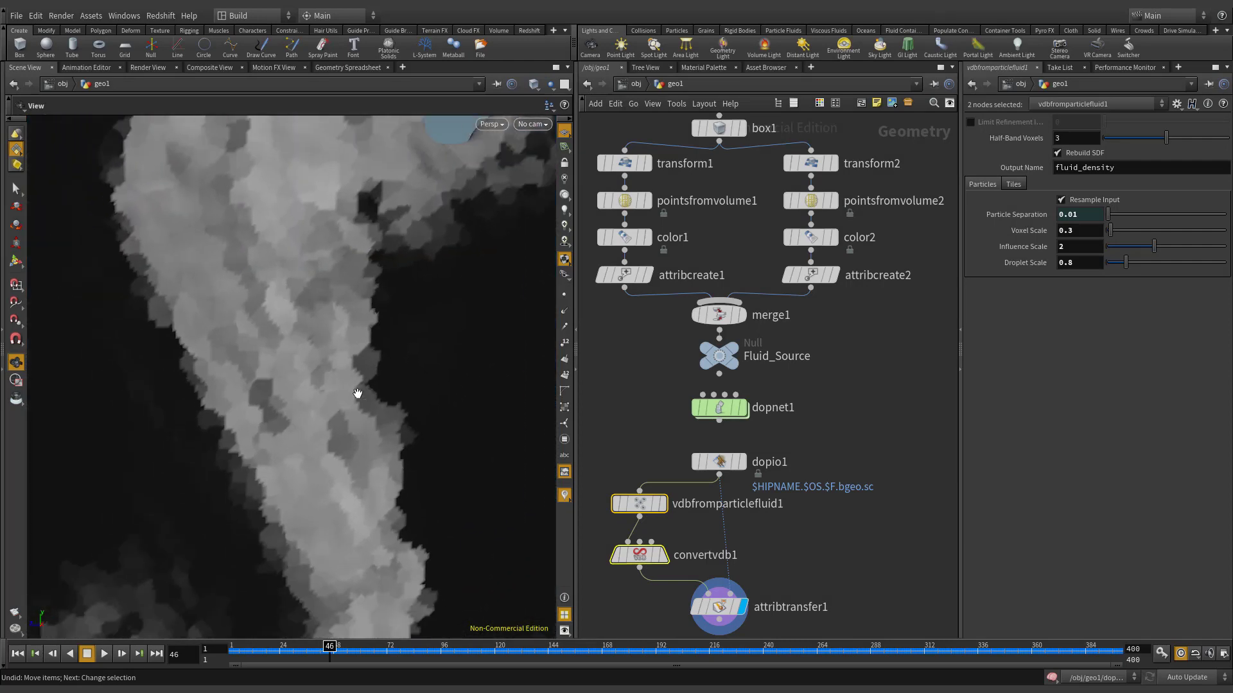
{"action": "left_click", "coordinate": [719, 607]}
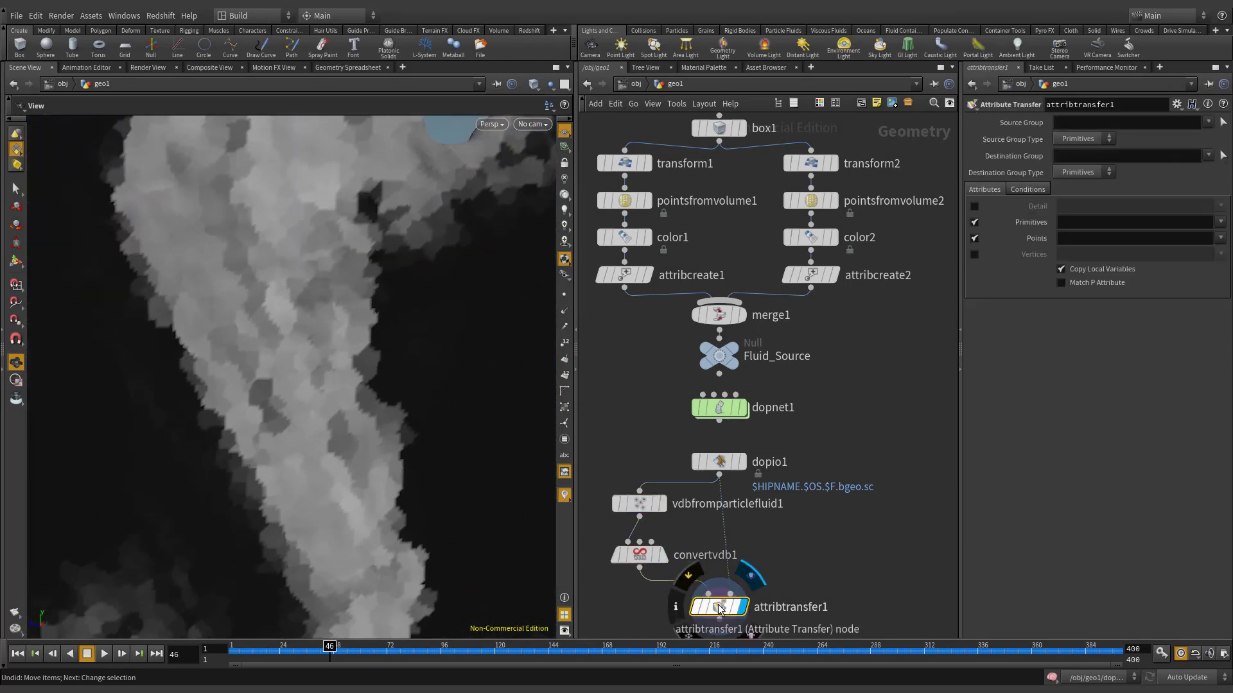
{"action": "left_click", "coordinate": [1021, 192]}
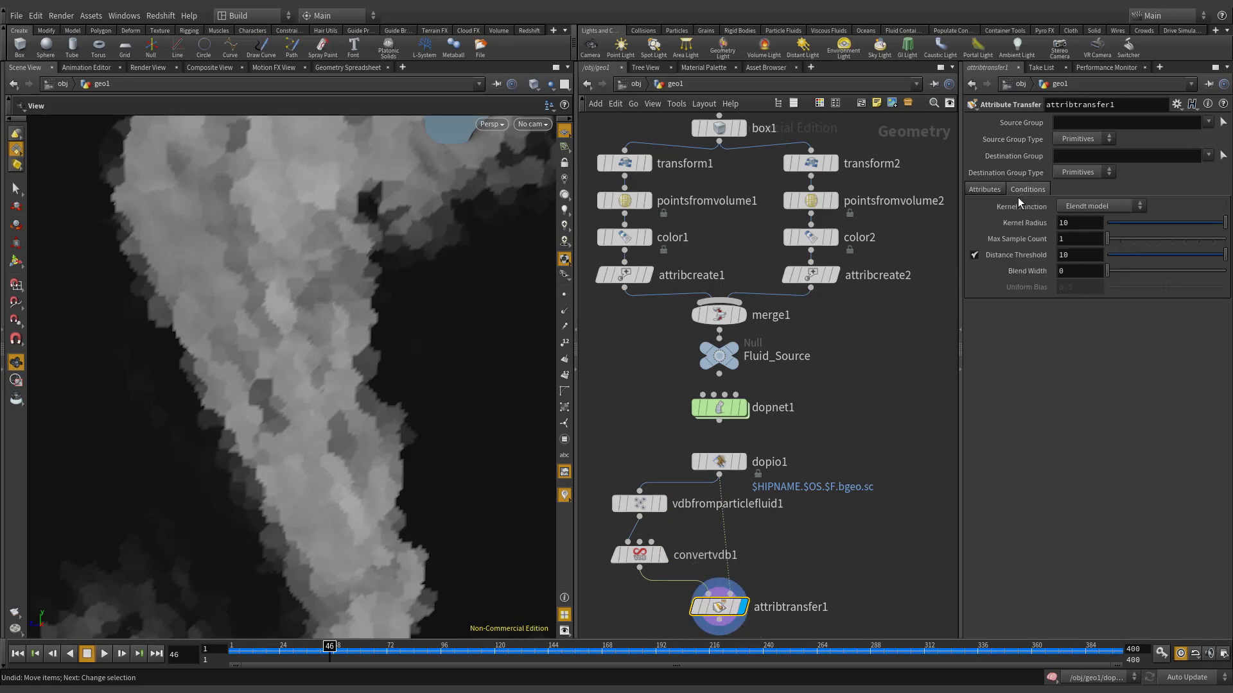
{"action": "left_click_drag", "start_coordinate": [1001, 240], "coordinate": [1043, 240]}
{"action": "left_click_drag", "start_coordinate": [1212, 239], "coordinate": [1225, 239]}
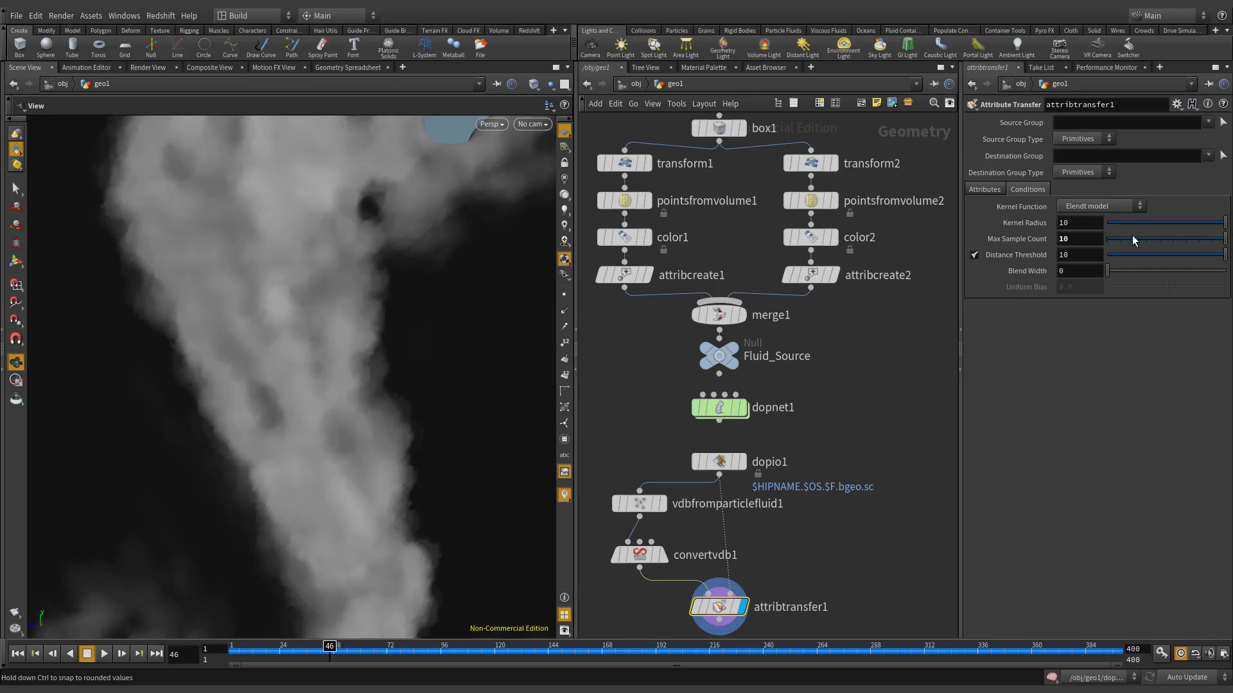
{"action": "double_click", "coordinate": [1080, 239]}
{"action": "type", "text": "30"}
{"action": "key", "text": "Return"}
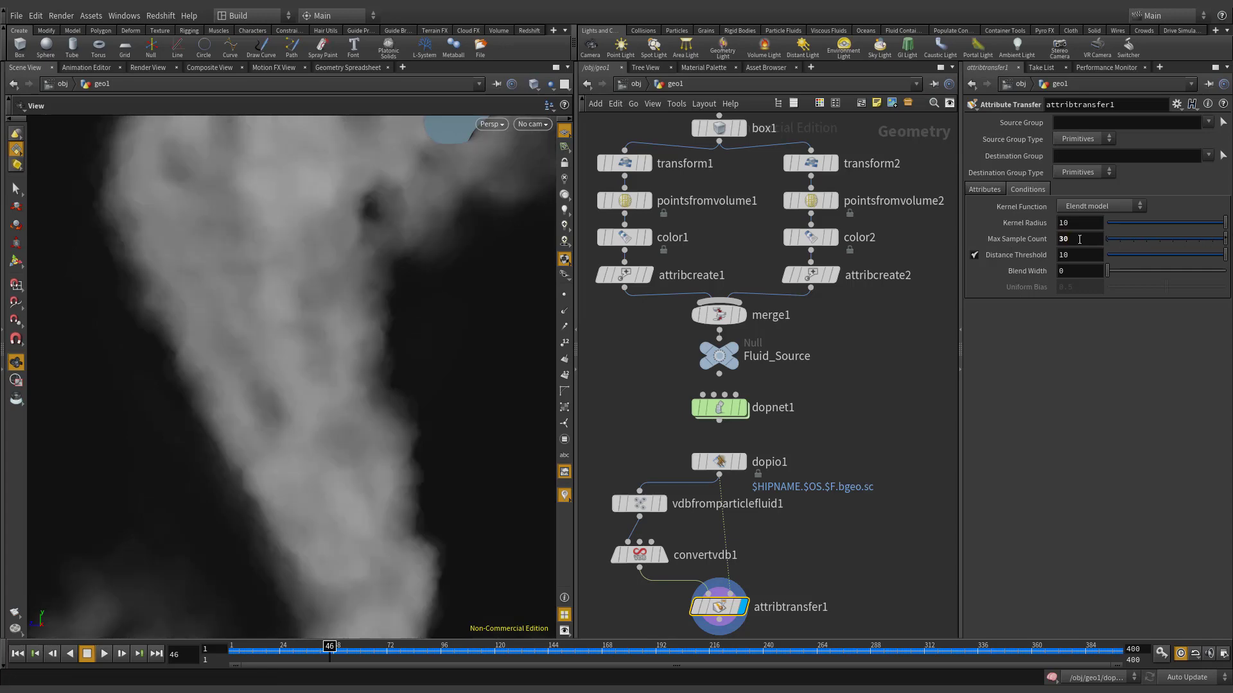
- Launch a flipbook render of the colored fluid mesh over the $RFSTART to $RFEND frame range with increment 1
{"action": "scroll", "coordinate": [289, 394], "scroll_direction": "down", "scroll_amount": 5}
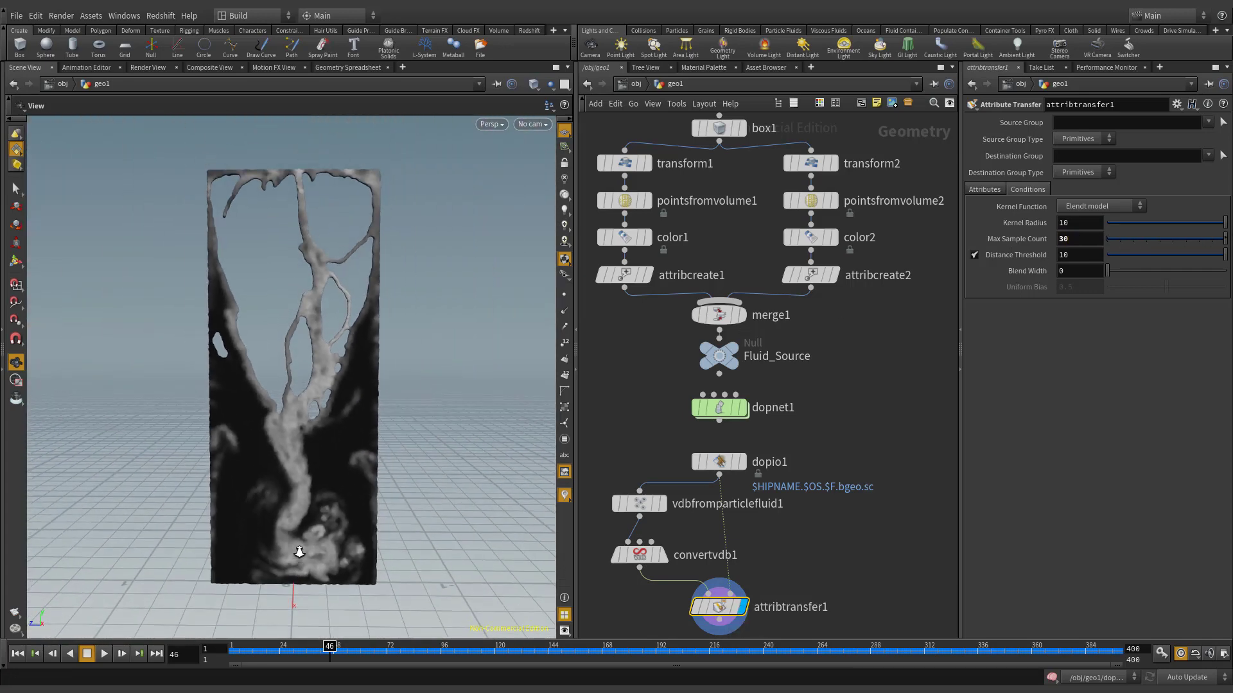
{"action": "scroll", "coordinate": [297, 549], "scroll_direction": "up", "scroll_amount": 2}
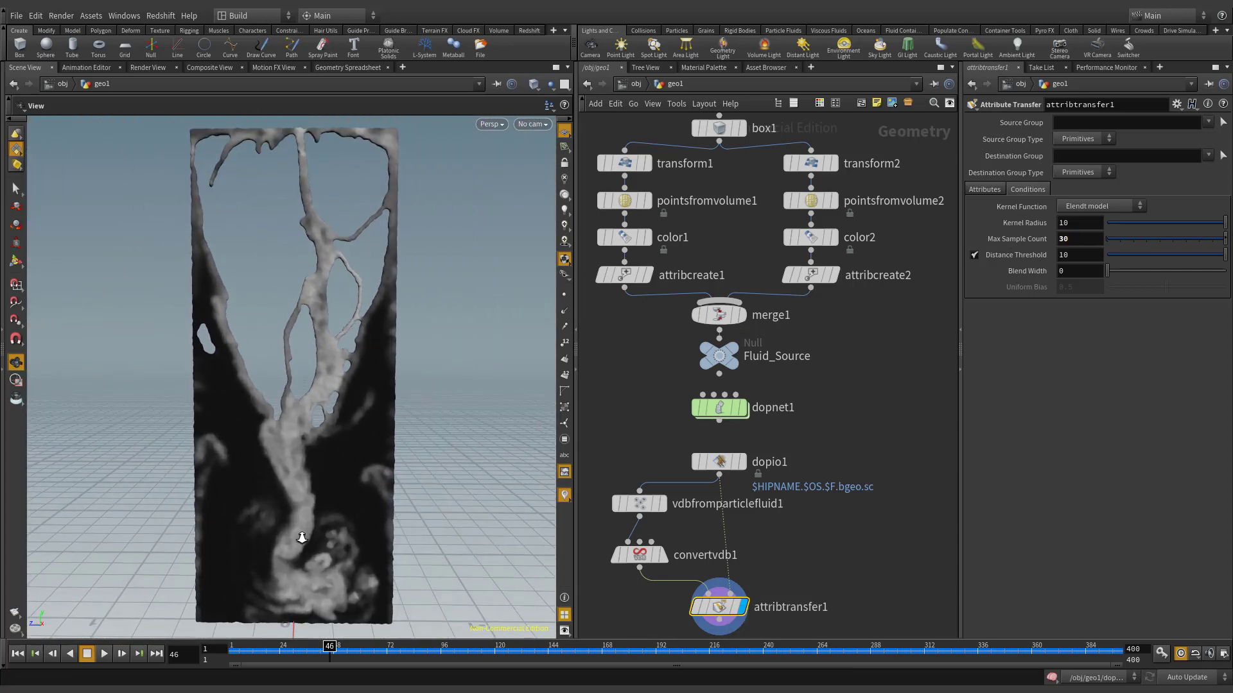
{"action": "right_click", "coordinate": [17, 613]}
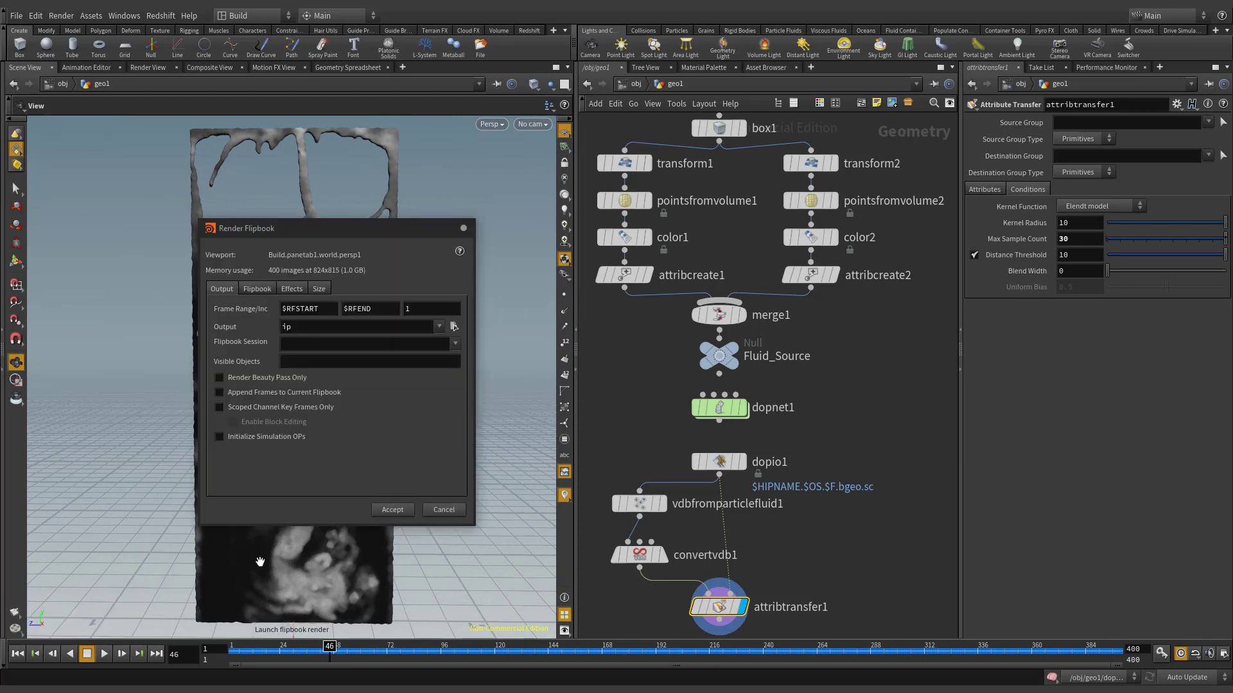
{"action": "left_click", "coordinate": [393, 511]}
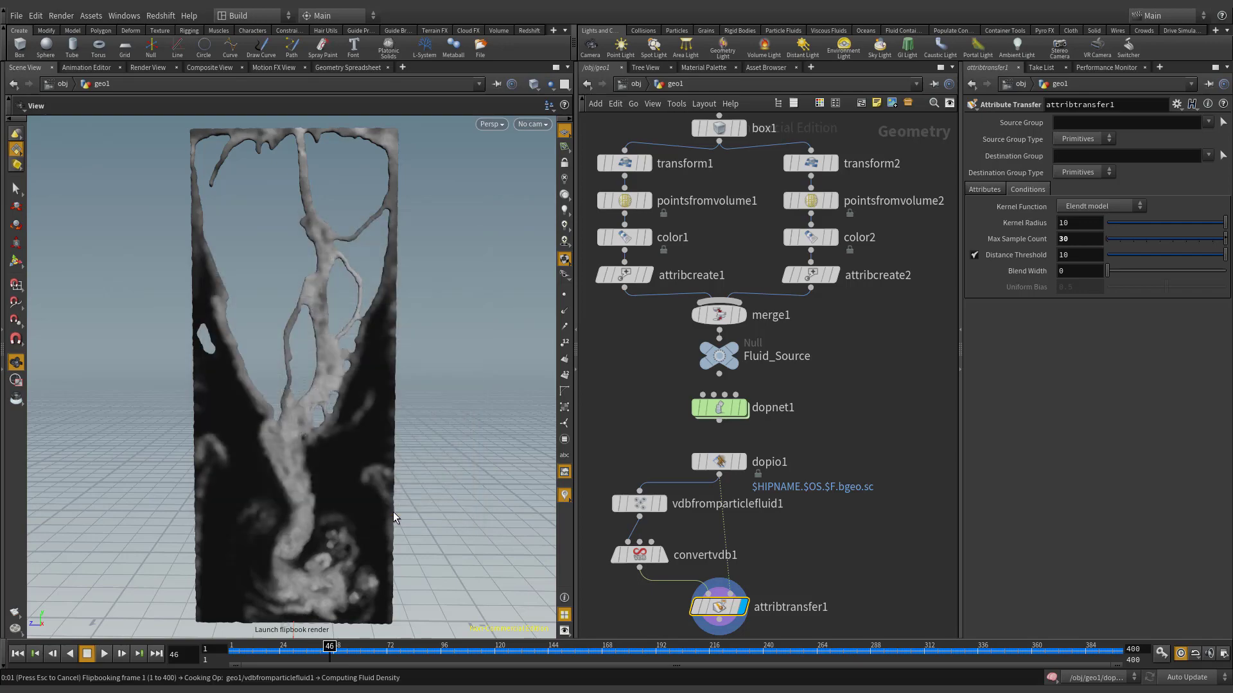